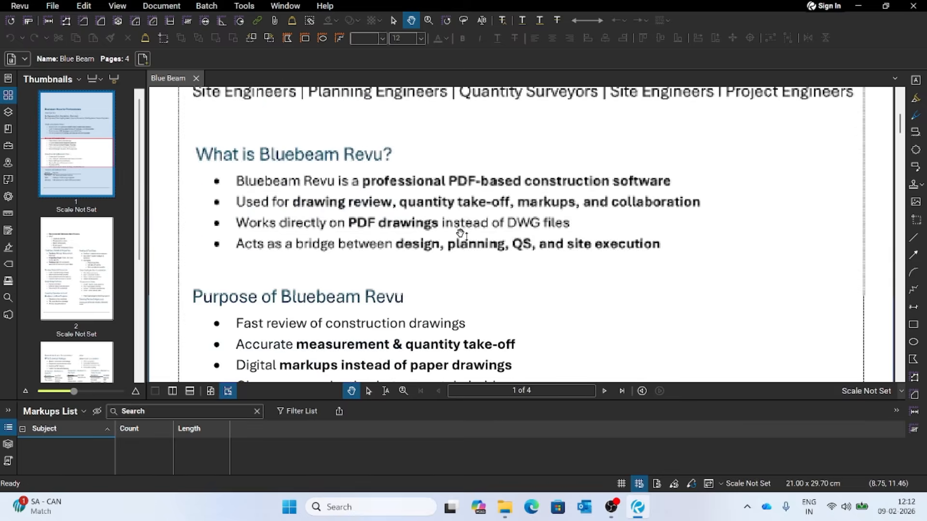
- Read the introductory sections of the Blue Beam document, including the purpose, industries and recommended version of Bluebeam Revu
scroll(461, 234, down, 10)
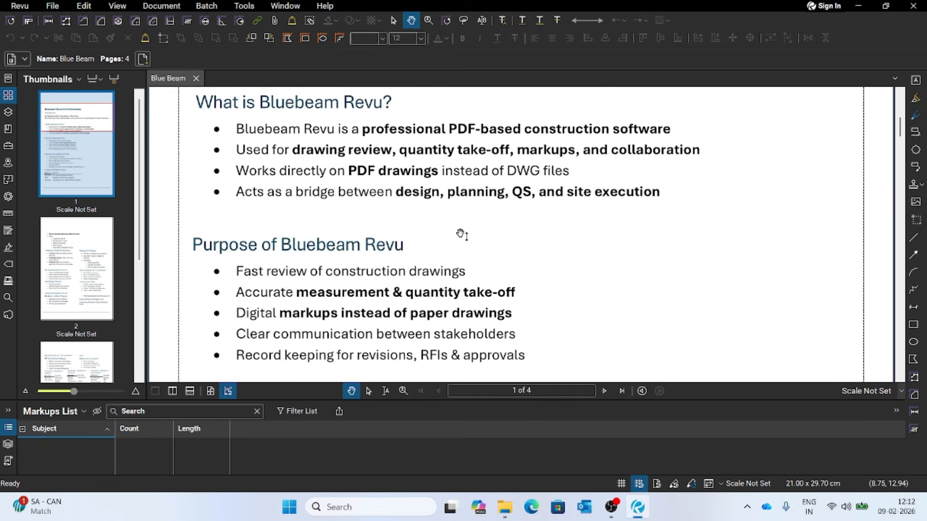
scroll(461, 234, down, 3)
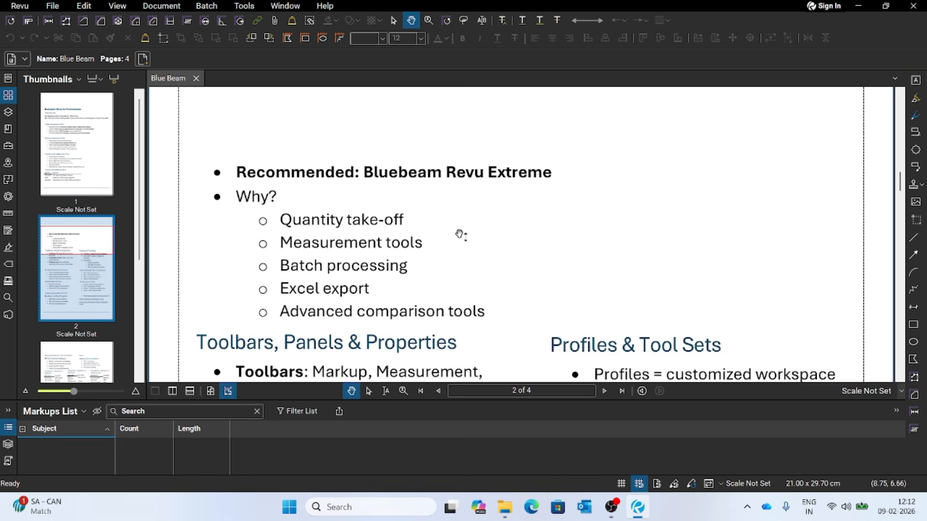
scroll(425, 240, up, 5)
scroll(428, 240, up, 6)
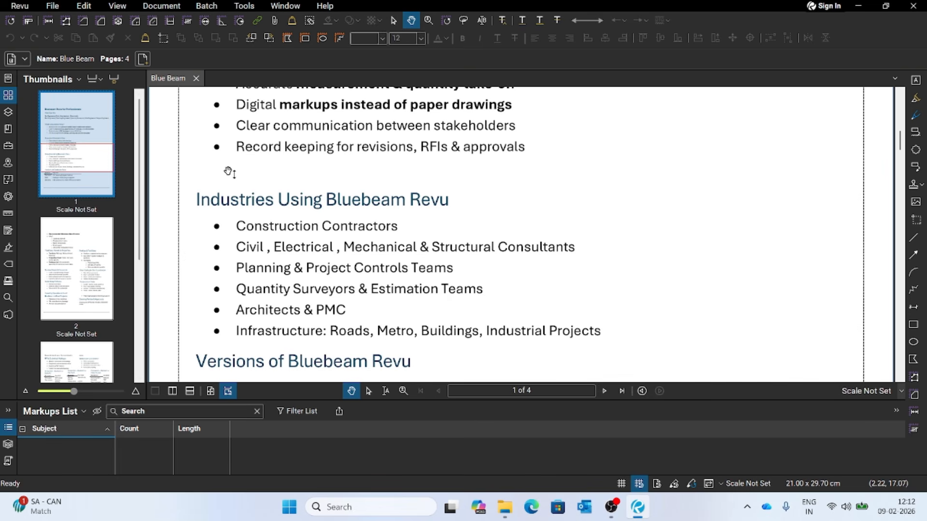
- Open STRUCTURAL BINDER.pdf from the recently used files
click(9, 80)
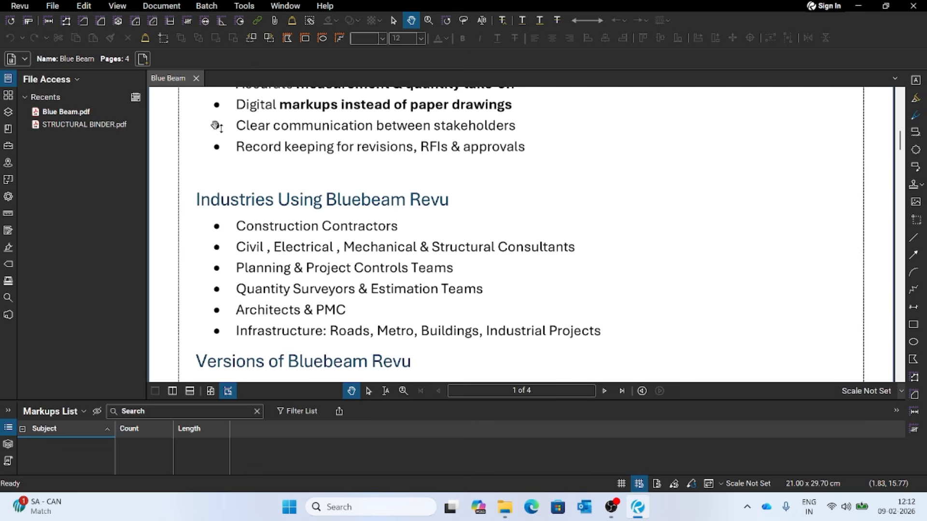
mouse_move(58, 117)
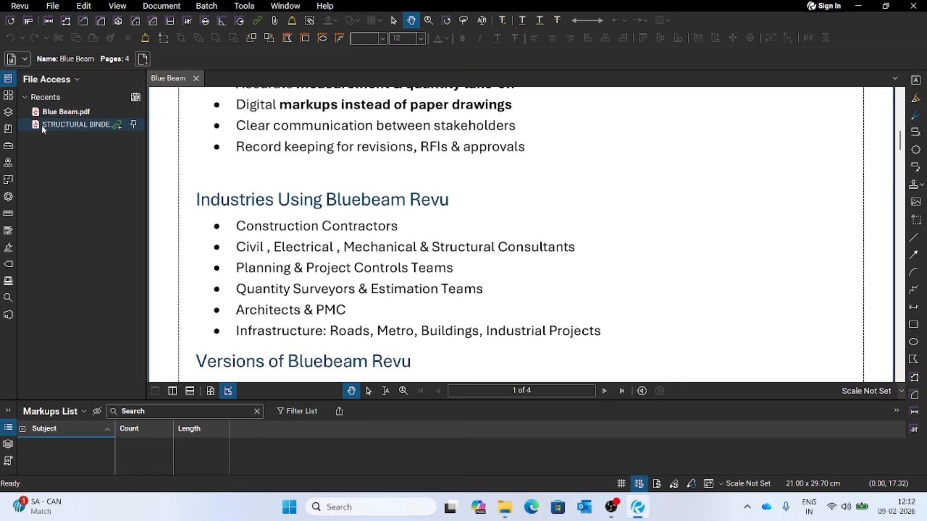
click(56, 126)
- Fit the drawing to the page width and review the column layout roof to top roof level sheet
scroll(319, 205, down, 4)
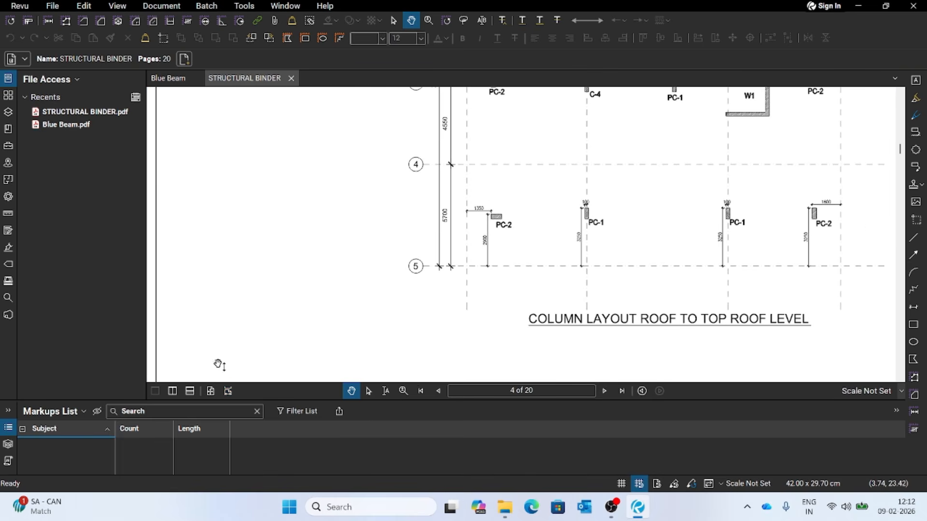
click(228, 391)
scroll(338, 237, down, 2)
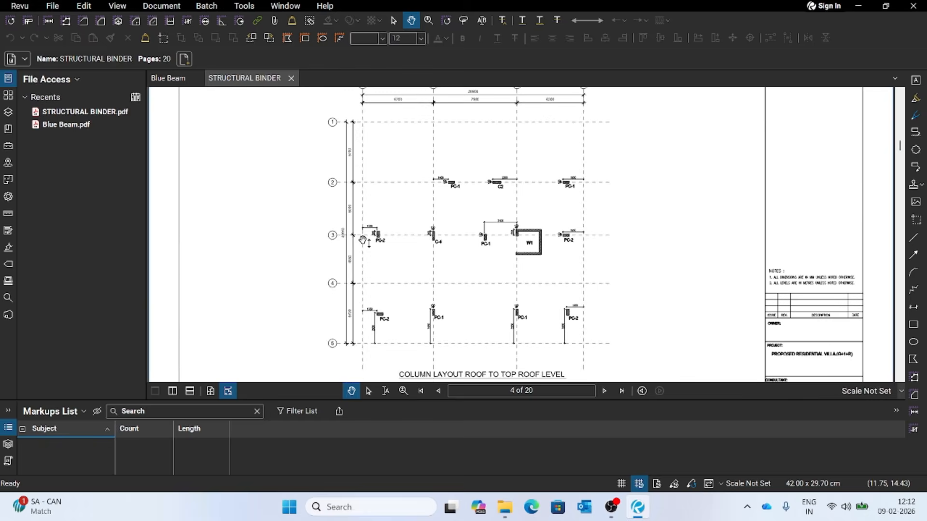
scroll(407, 251, down, 3)
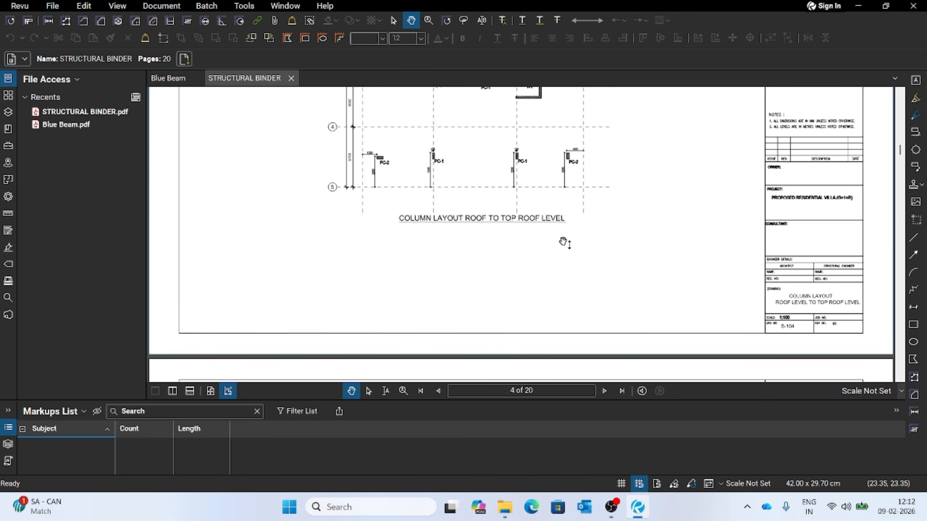
scroll(562, 238, up, 3)
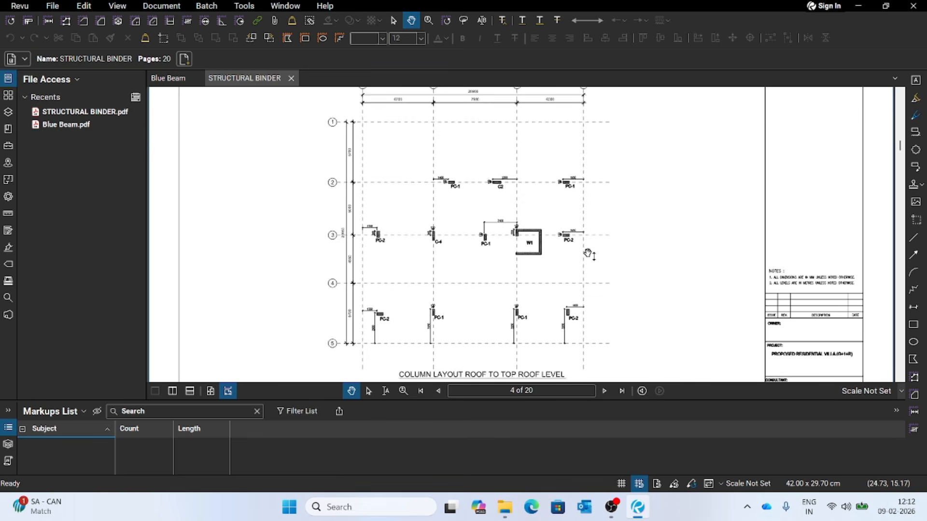
scroll(565, 250, down, 3)
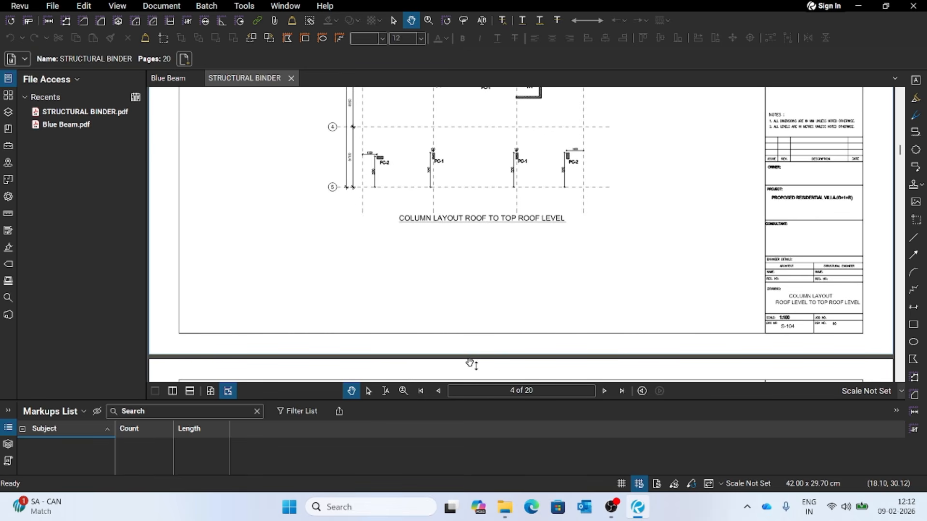
- Magnify the column layout's title with the Zoom tool, then zoom back out to the lower grid lines
click(403, 392)
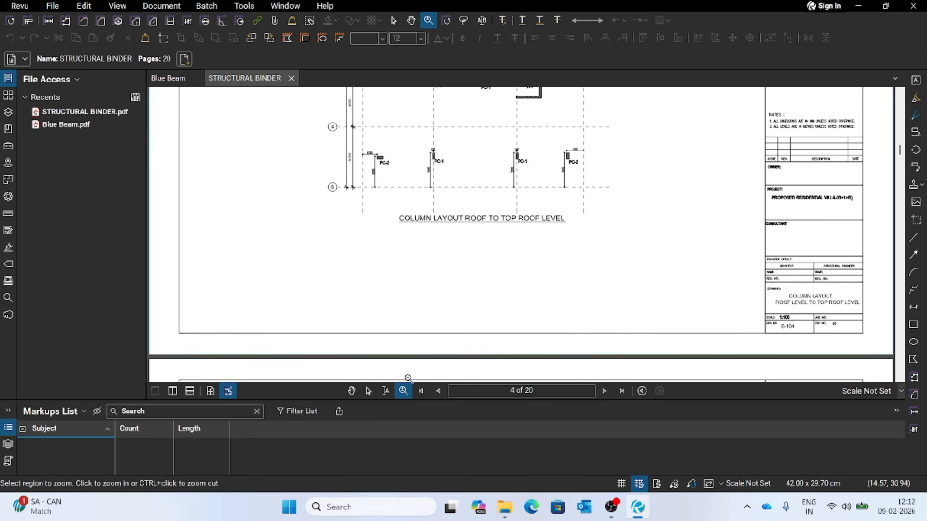
click(575, 249)
scroll(454, 231, up, 1)
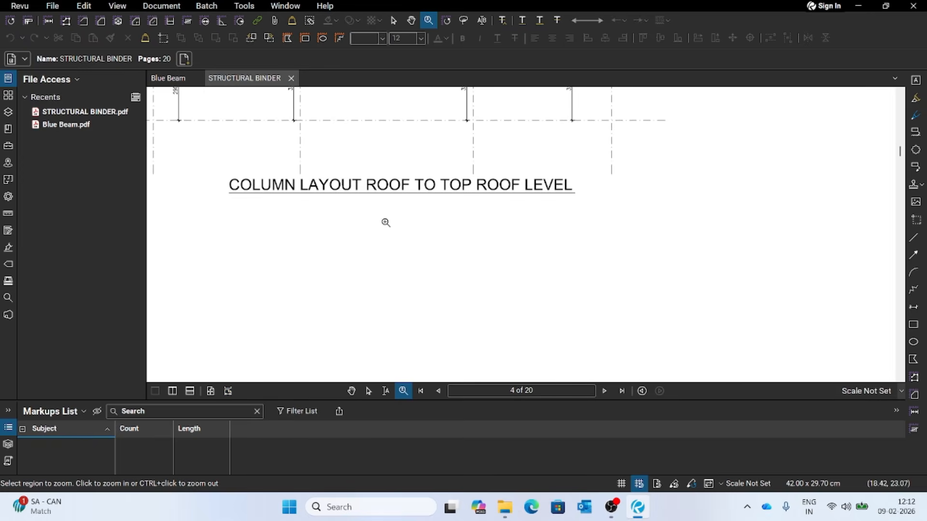
drag(333, 212, 377, 233)
drag(433, 249, 478, 299)
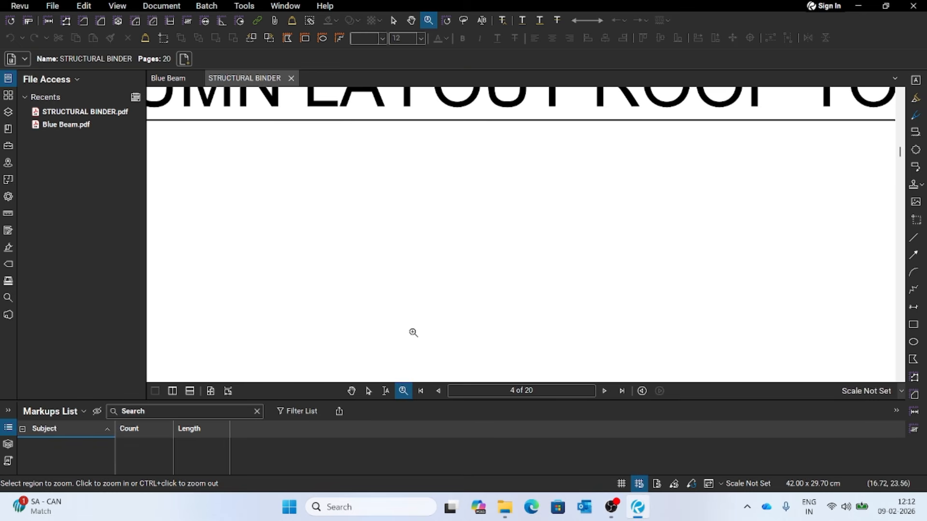
scroll(467, 354, down, 3)
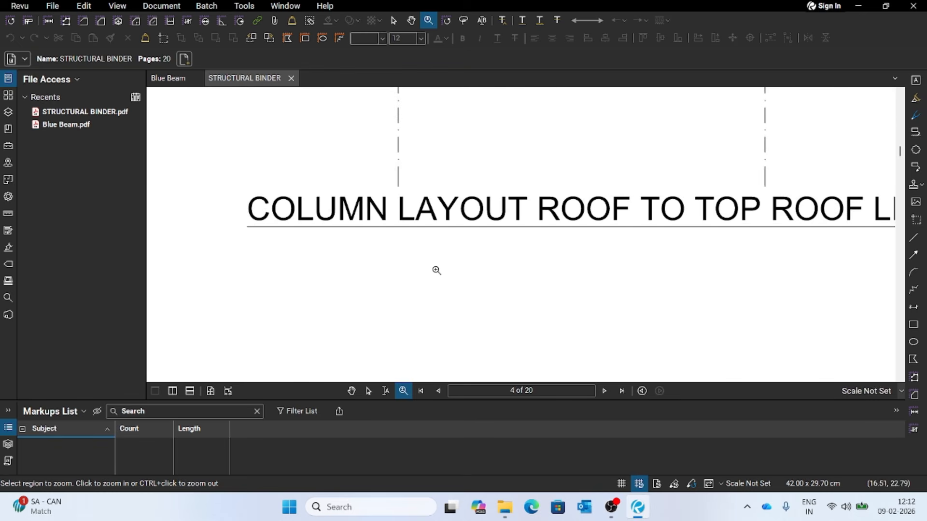
scroll(478, 270, down, 4)
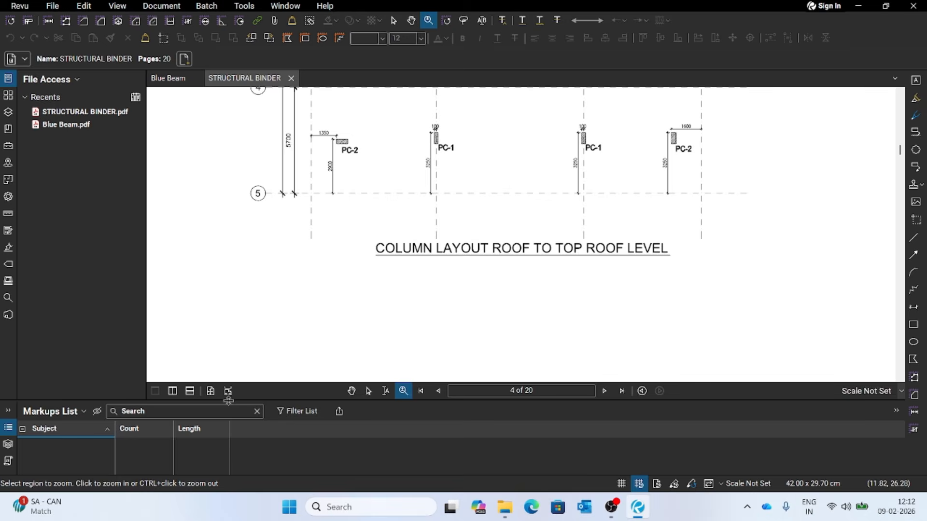
- Alternate the column layout sheet between whole-page and page-width fit, then leave the Zoom tool
scroll(447, 286, down, 4)
scroll(449, 289, up, 2)
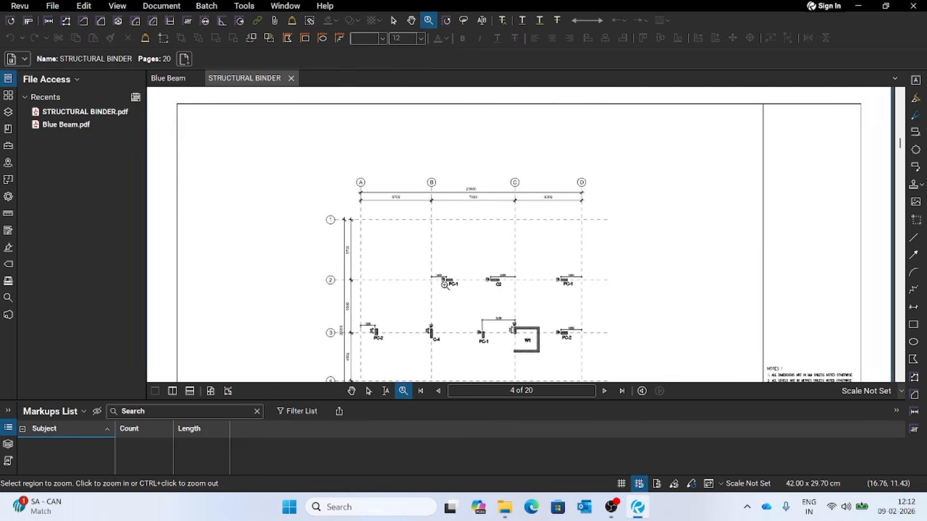
scroll(448, 289, up, 1)
click(211, 391)
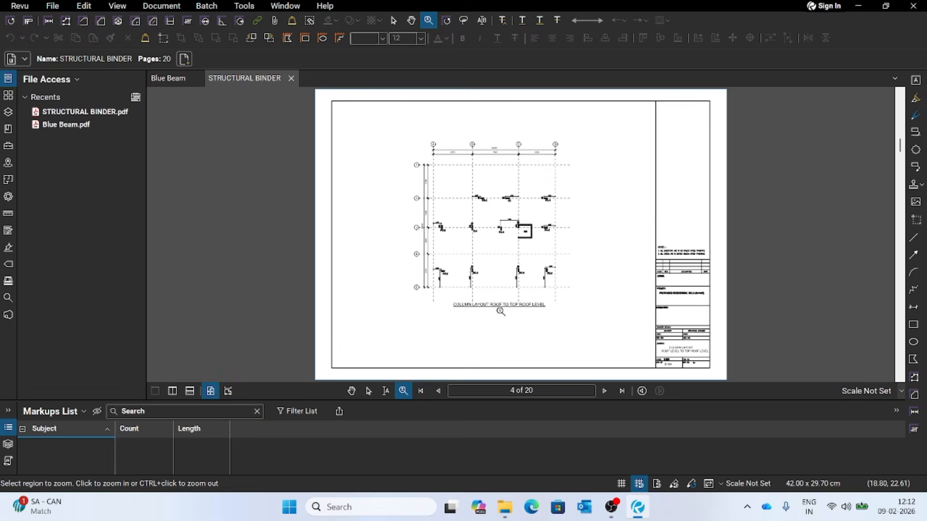
scroll(500, 312, up, 2)
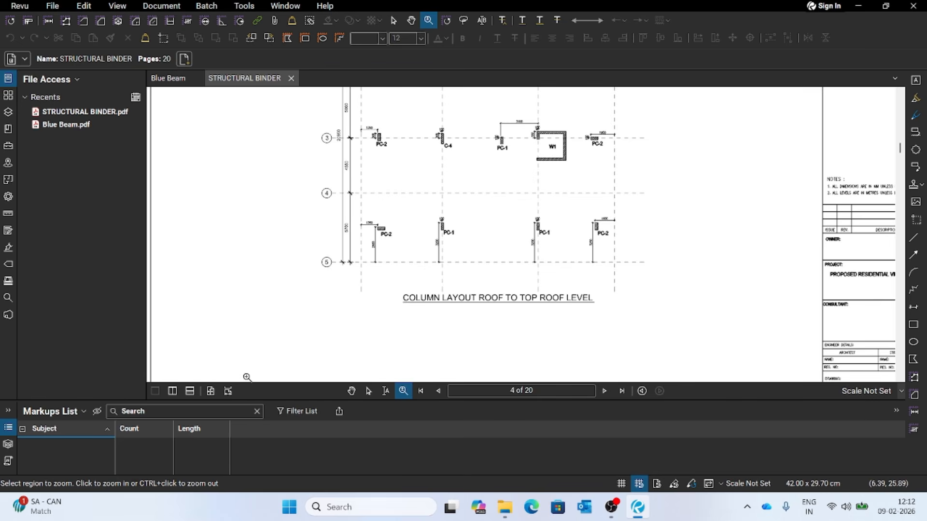
click(227, 394)
scroll(463, 291, down, 5)
scroll(463, 291, up, 2)
scroll(464, 291, up, 1)
click(210, 390)
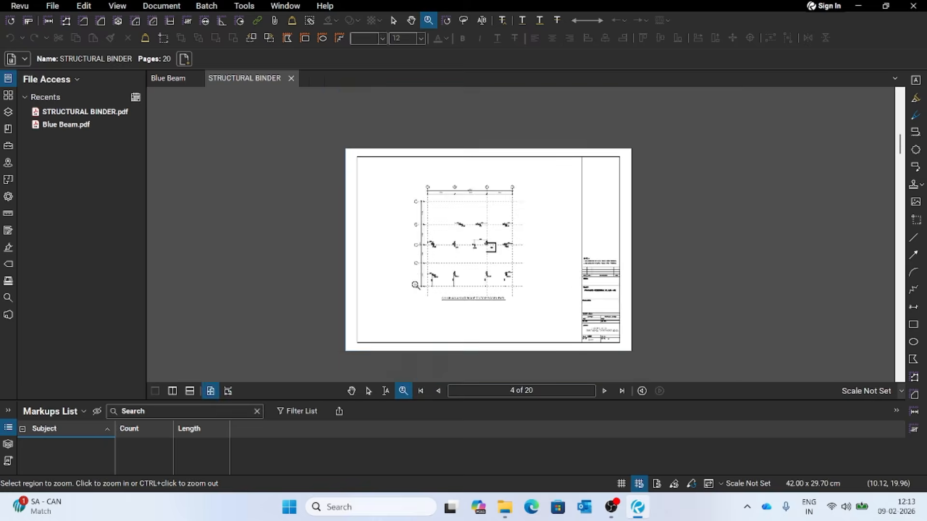
click(229, 391)
scroll(384, 294, down, 3)
scroll(394, 300, up, 2)
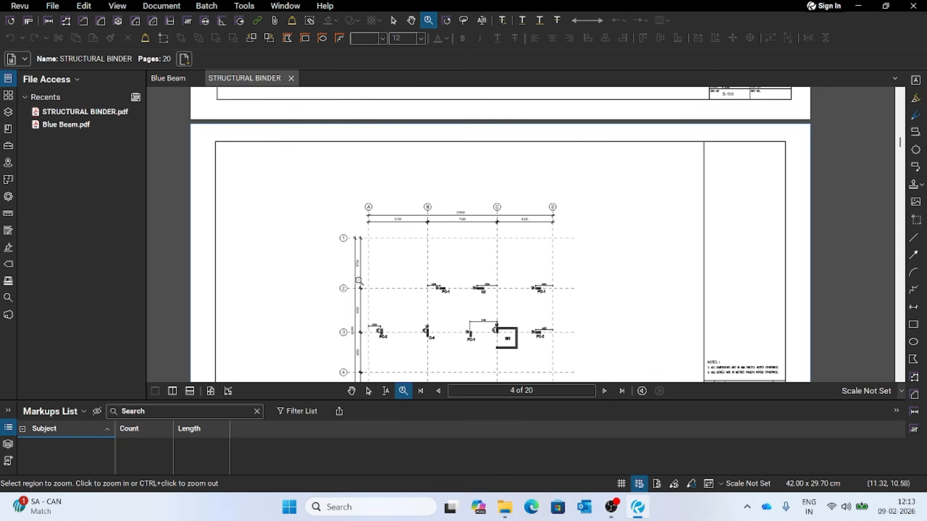
key(Escape)
- Advance past the column layout and foundation layout sheets to the tie beam layout on page 6
scroll(411, 277, down, 3)
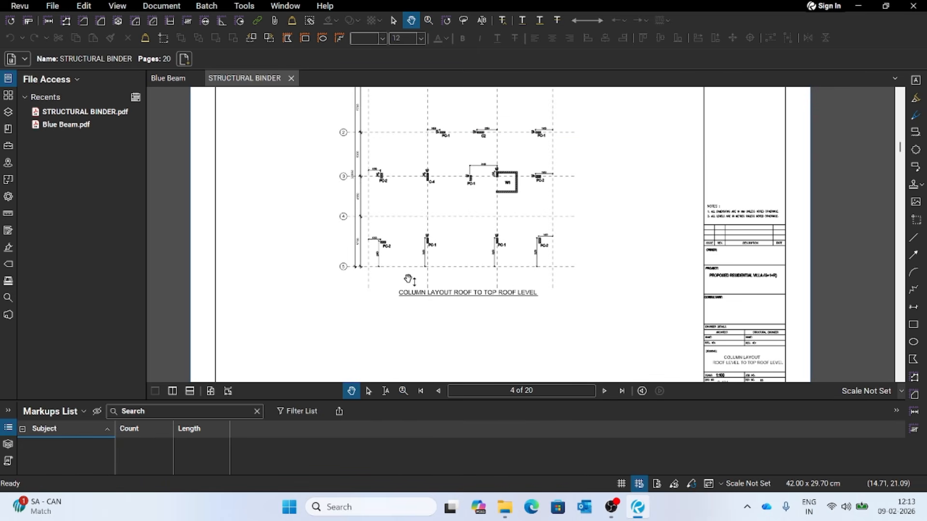
scroll(478, 313, down, 10)
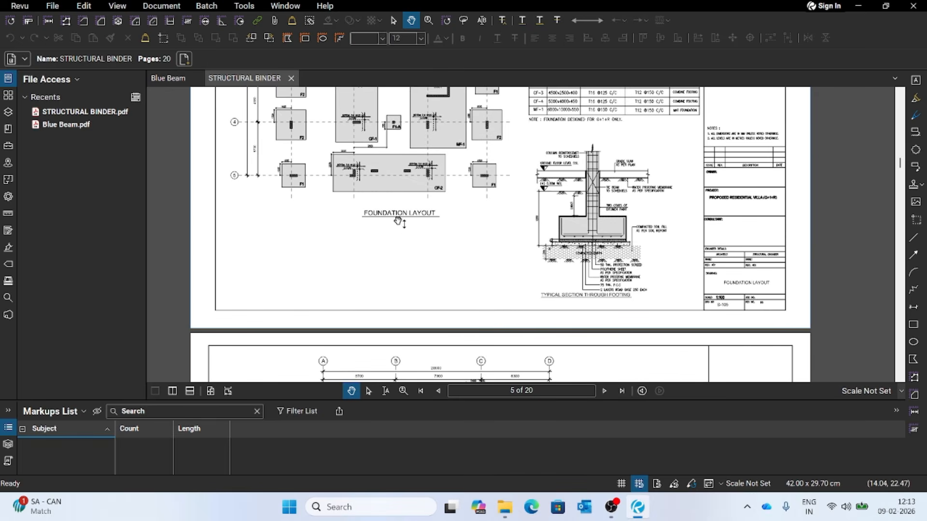
scroll(405, 229, down, 8)
scroll(459, 316, down, 1)
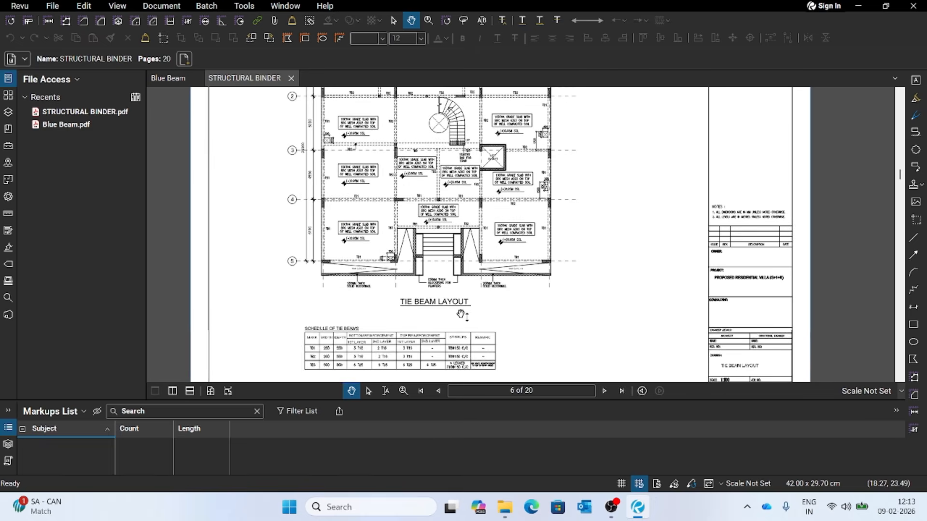
scroll(449, 316, up, 3)
scroll(449, 315, down, 4)
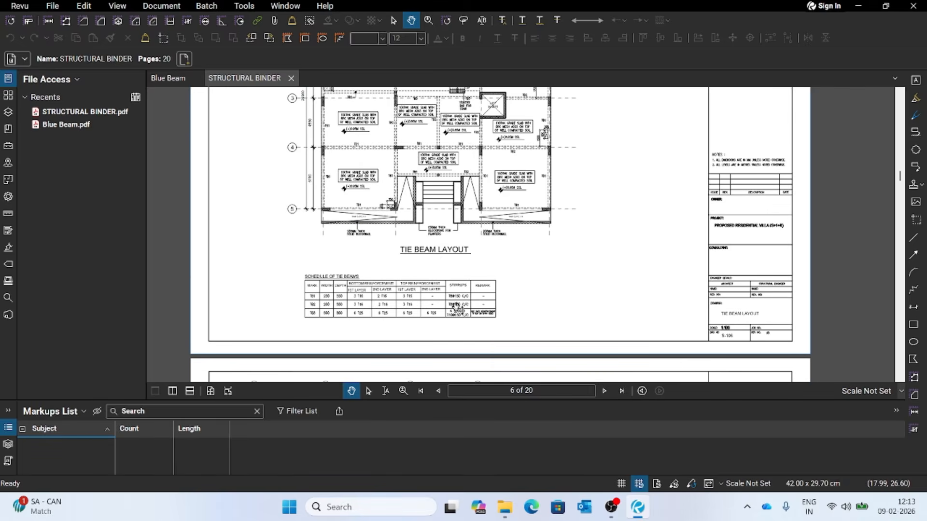
- Show the whole tie beam layout page and magnify the lower part of its plan with the Zoom tool
click(211, 391)
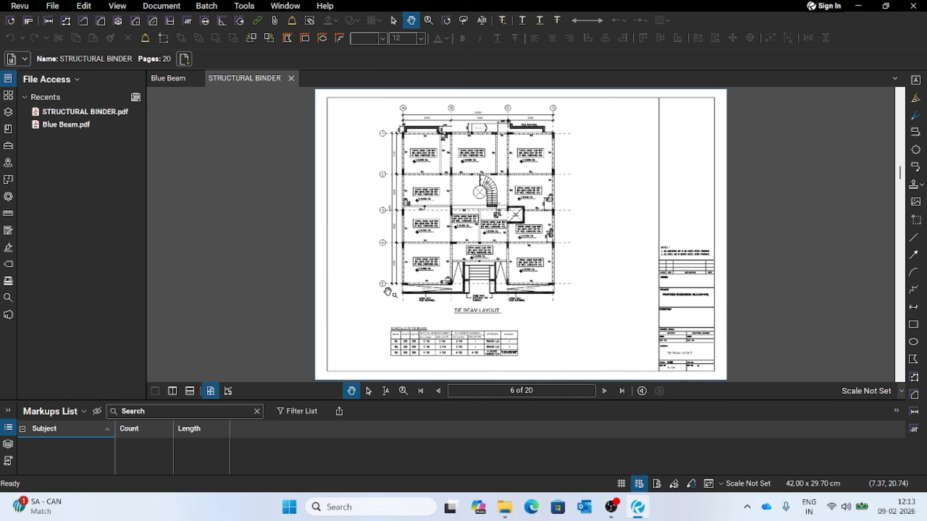
key(z)
click(433, 300)
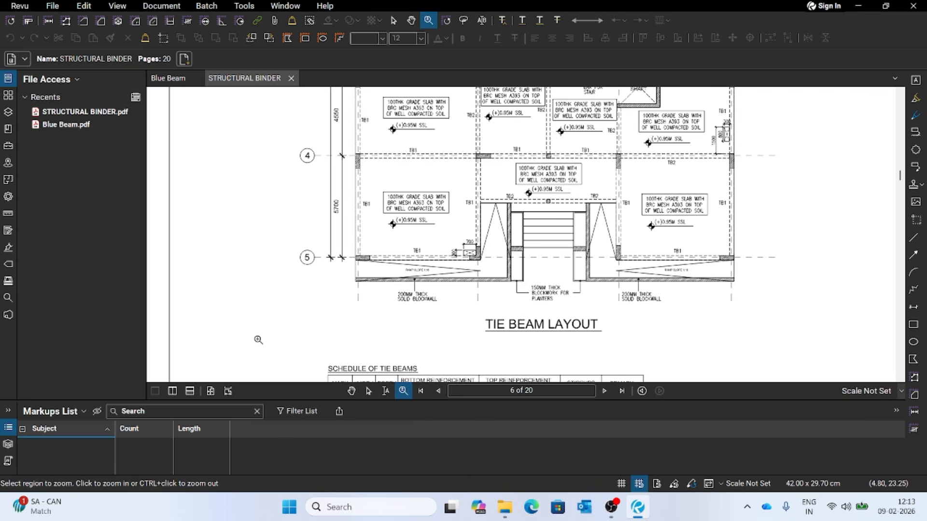
key(Escape)
- Examine the schedule of tie beams up close, including its stirrups and remark columns
scroll(398, 289, down, 2)
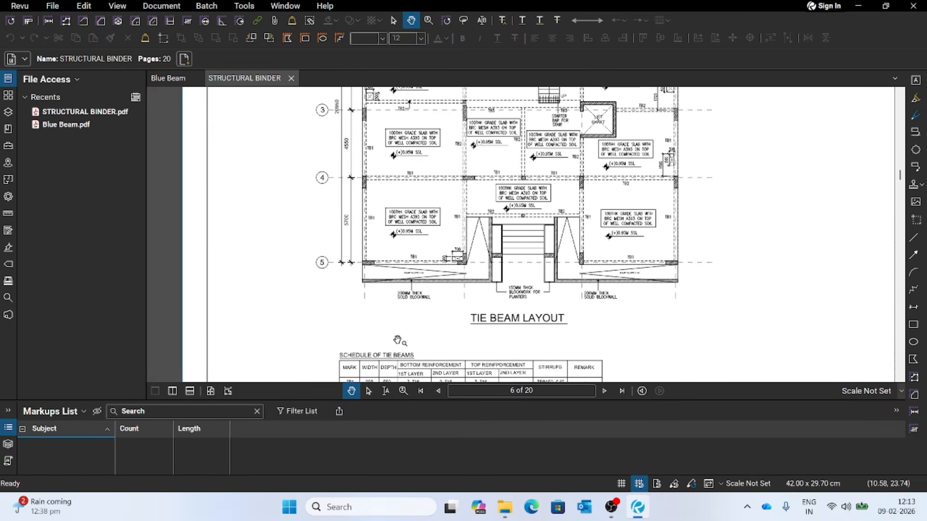
scroll(425, 308, down, 5)
scroll(416, 308, down, 3)
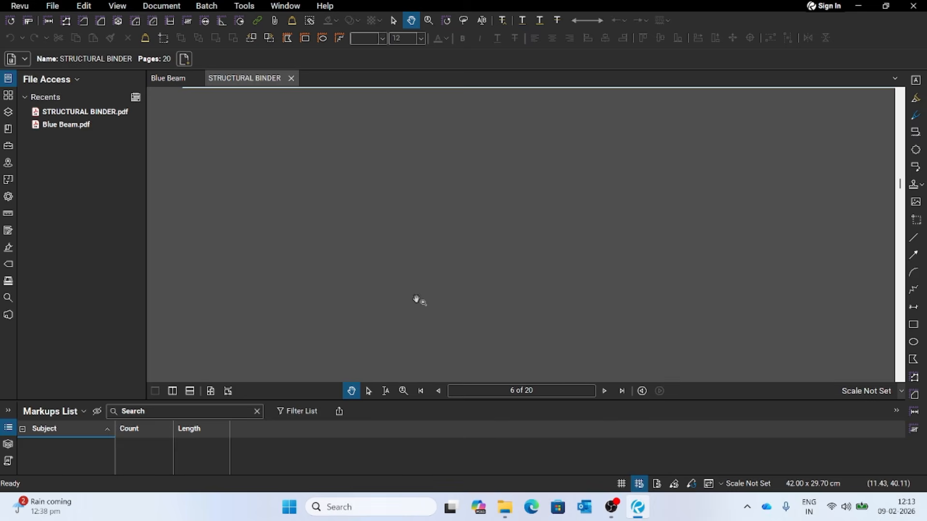
scroll(455, 294, up, 3)
scroll(455, 294, down, 3)
scroll(502, 308, up, 4)
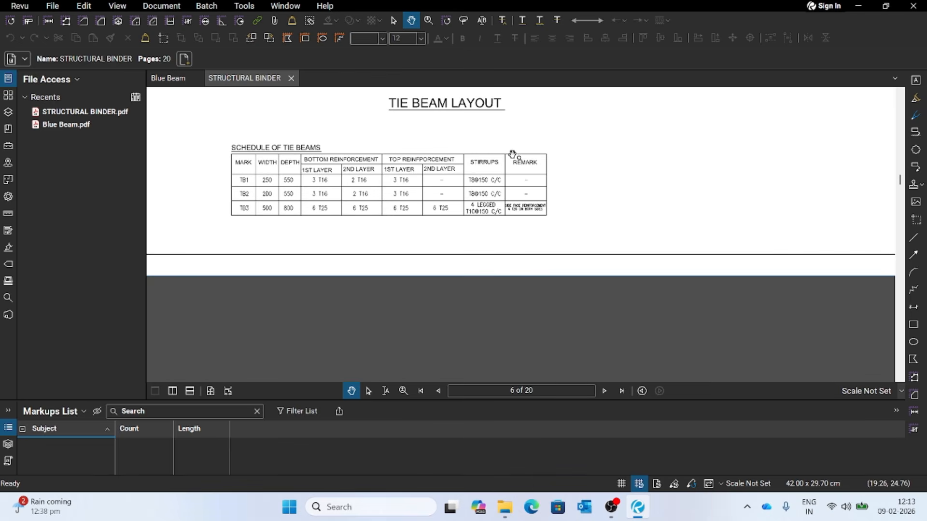
scroll(564, 176, up, 3)
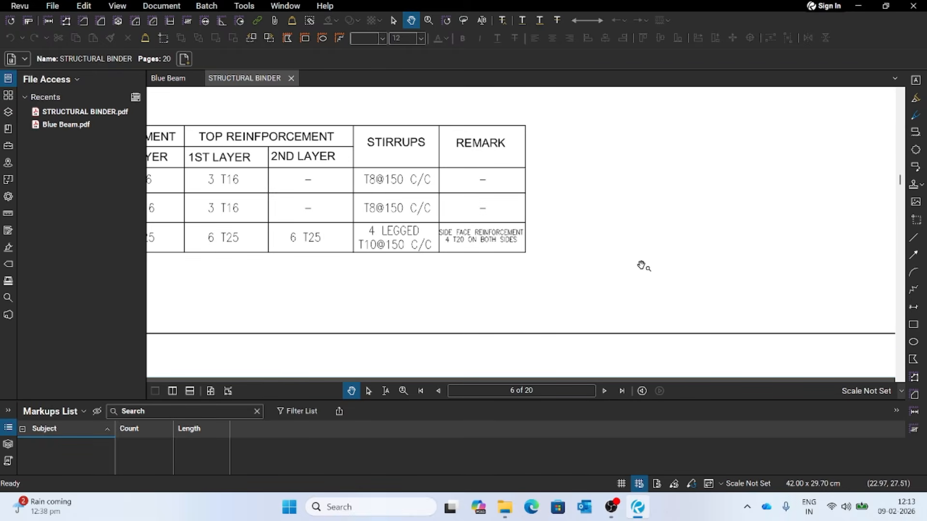
- Fit the pages to the window width and review the framing layout at first floor level on page 7
click(228, 391)
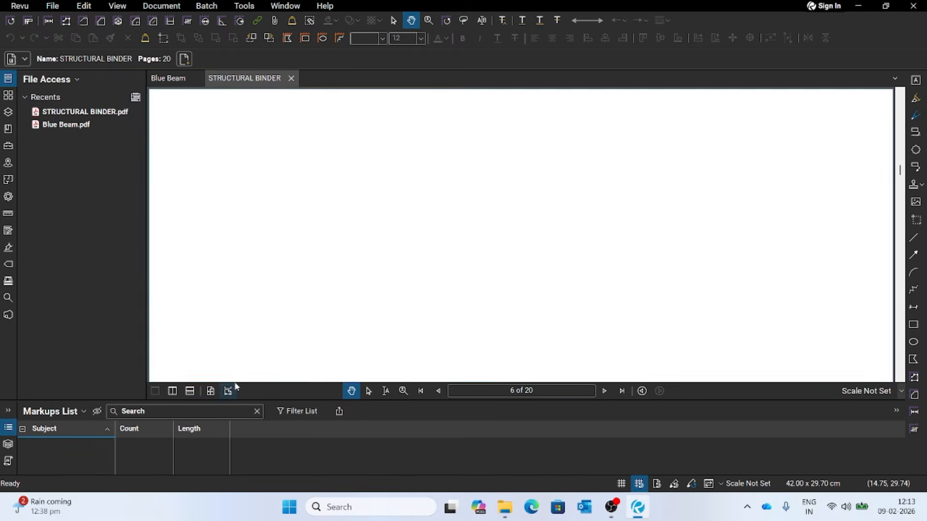
scroll(440, 281, down, 5)
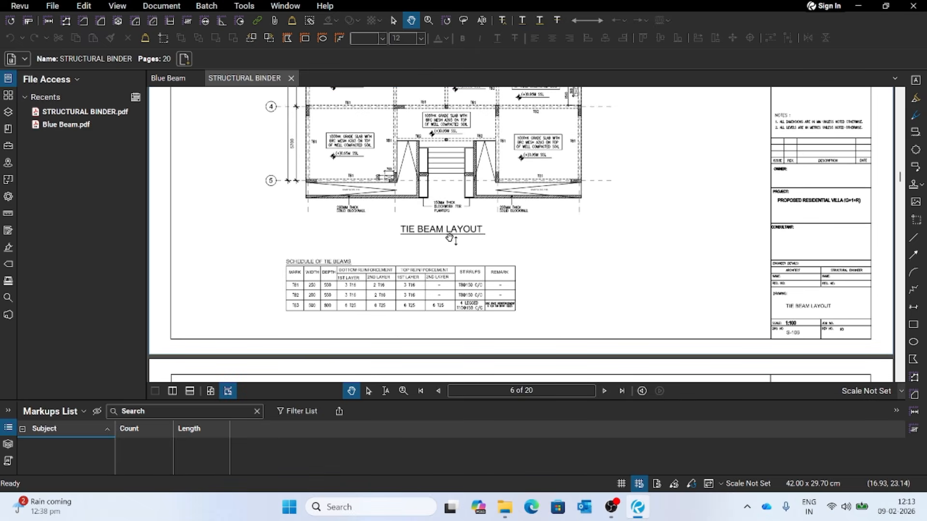
scroll(451, 241, down, 6)
scroll(444, 262, down, 2)
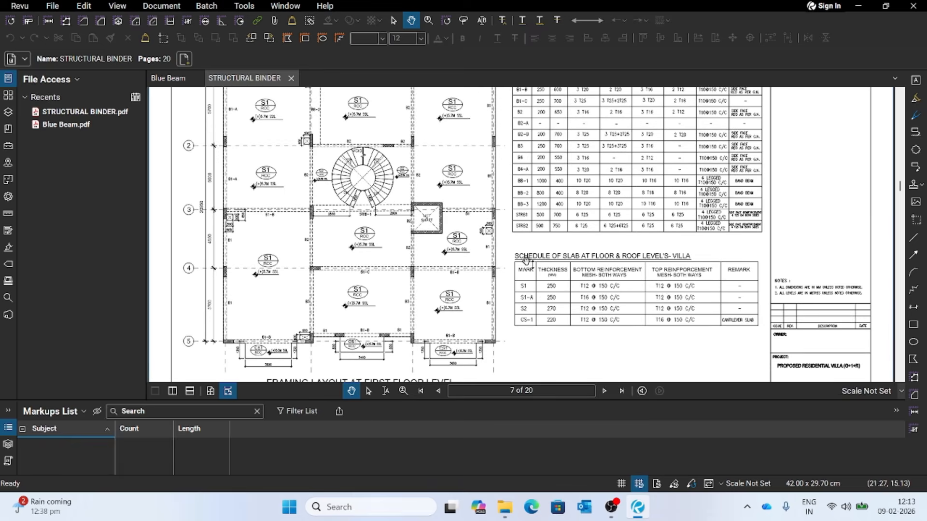
scroll(525, 267, down, 2)
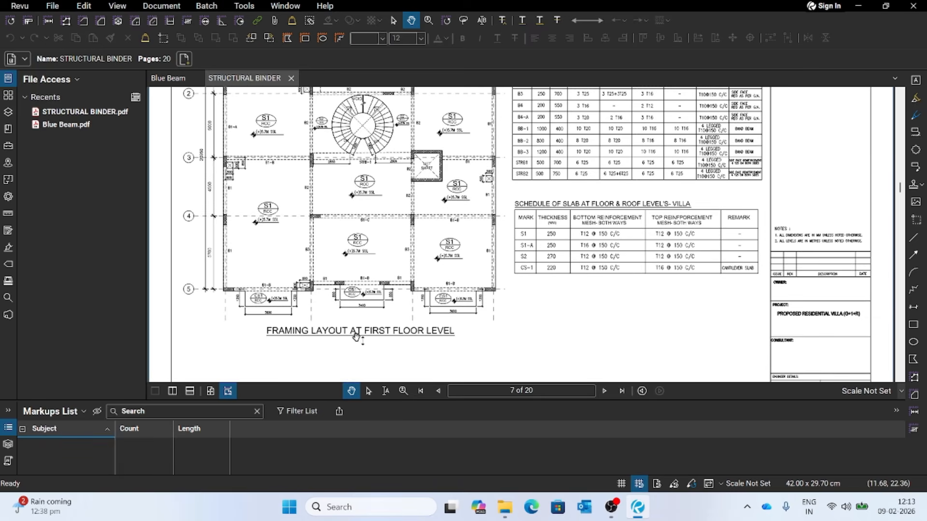
scroll(445, 337, down, 4)
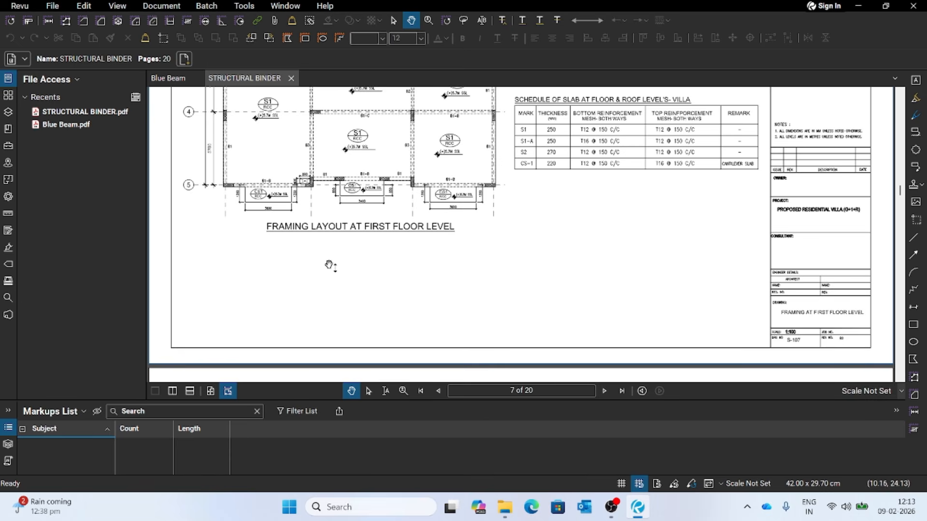
- Return to the tie beam layout on page 6 of the structural binder
scroll(365, 298, up, 10)
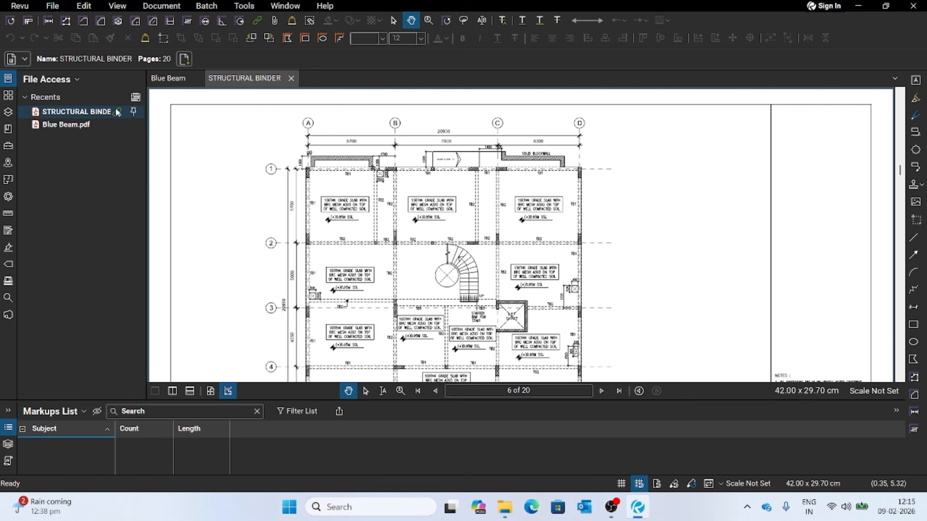
scroll(437, 221, down, 10)
scroll(437, 221, up, 8)
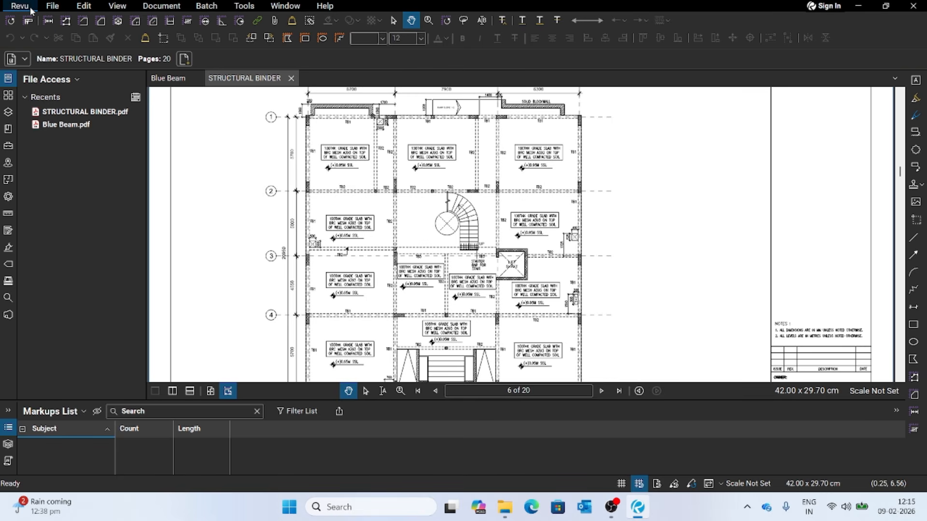
- Open the ARCHITECTURAL BINDER PDF from the Desktop folder
click(48, 8)
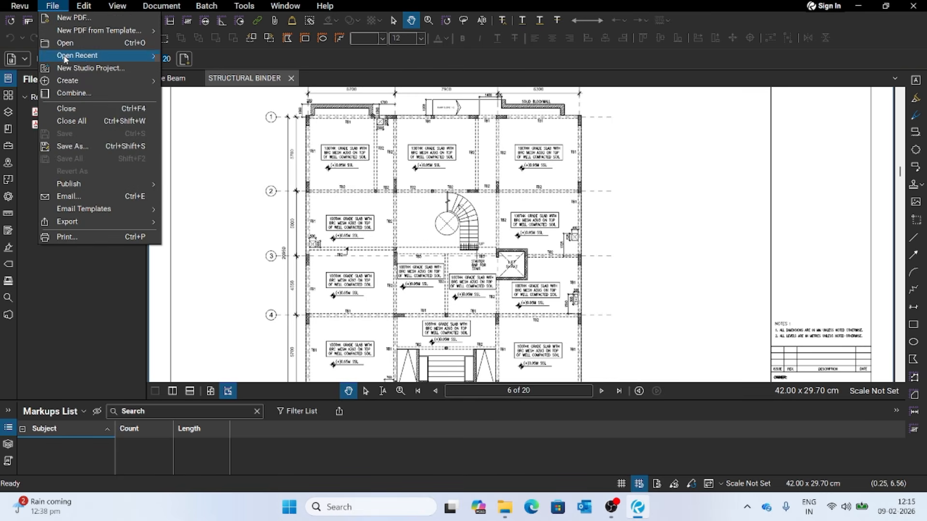
click(79, 43)
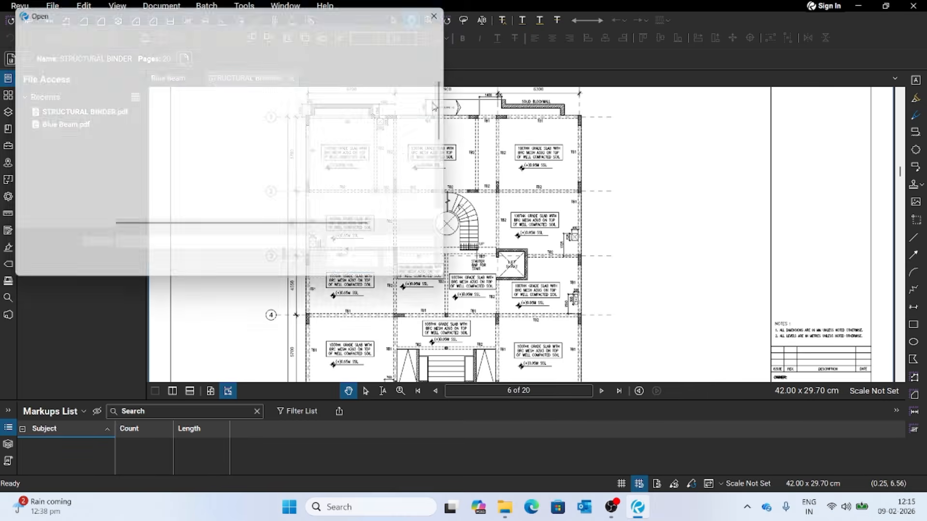
scroll(36, 159, up, 3)
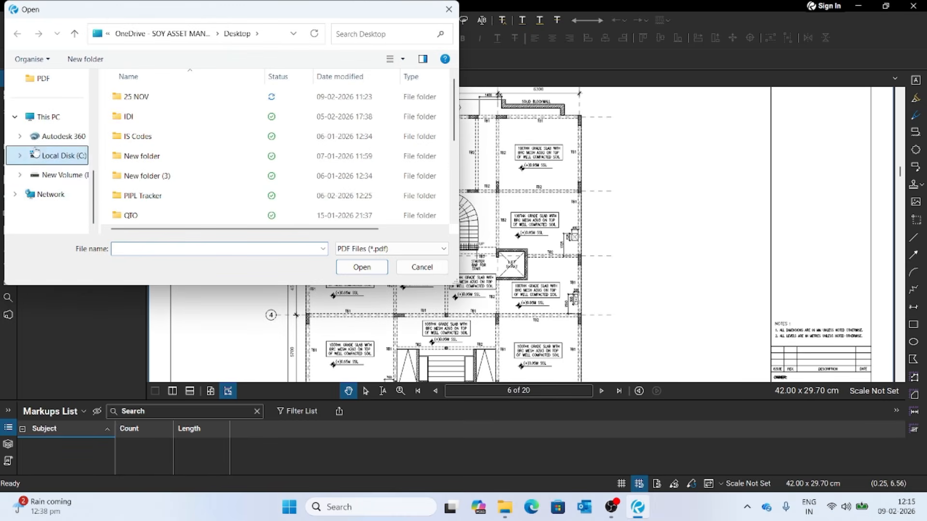
scroll(48, 123, up, 3)
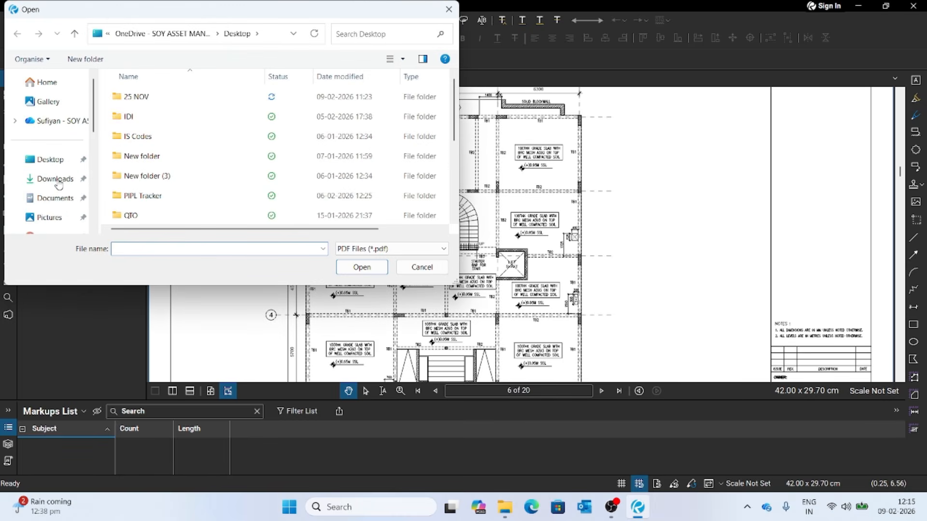
click(50, 159)
scroll(236, 175, down, 3)
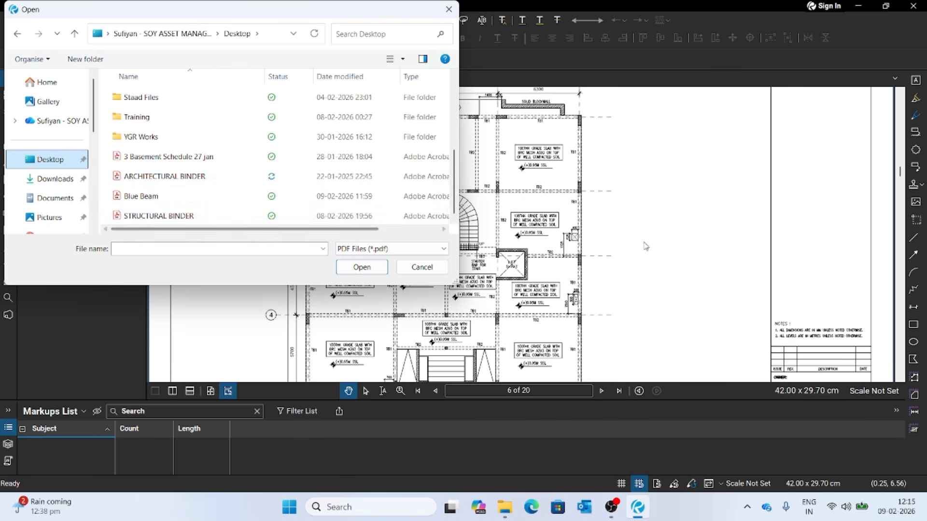
click(296, 176)
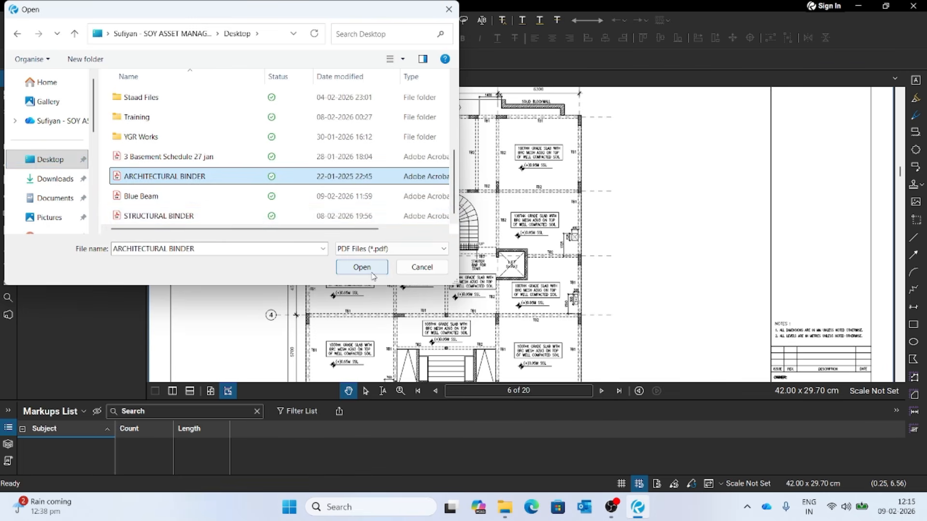
click(362, 267)
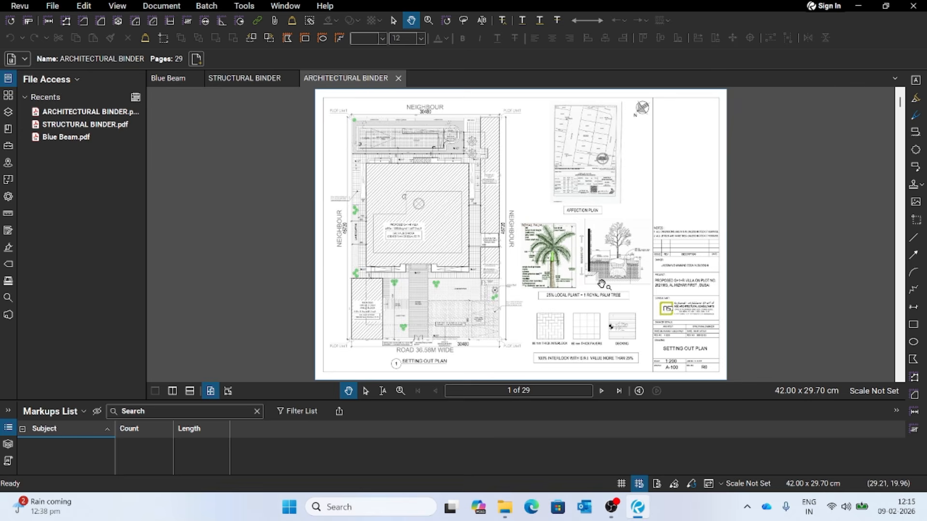
- Examine the villa footprint and its surroundings up close on the setting out plan on page 1
scroll(556, 261, up, 5)
drag(494, 207, 612, 311)
scroll(557, 257, down, 1)
mouse_move(455, 221)
mouse_down()
mouse_move(500, 272)
mouse_move(580, 296)
mouse_up()
scroll(518, 245, down, 1)
scroll(518, 246, down, 1)
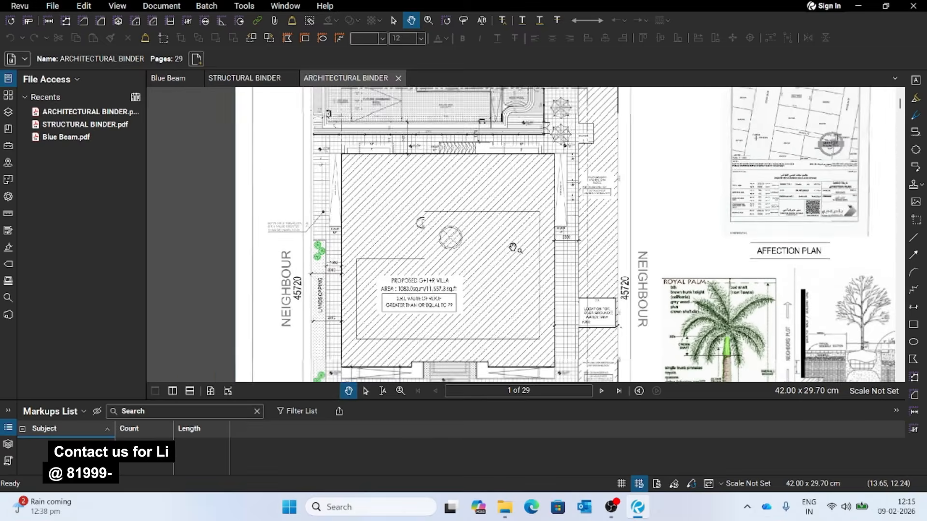
mouse_move(569, 265)
mouse_down()
mouse_move(504, 244)
mouse_move(514, 219)
mouse_up()
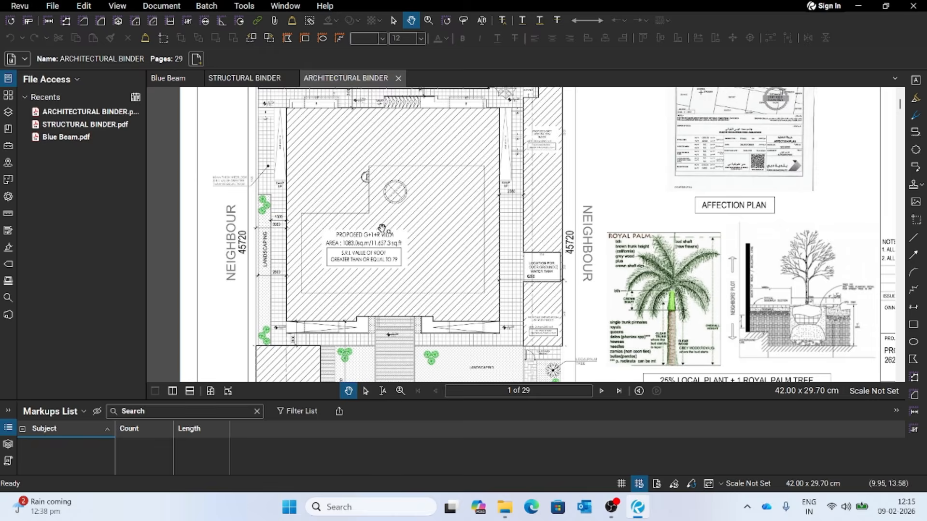
scroll(387, 228, down, 1)
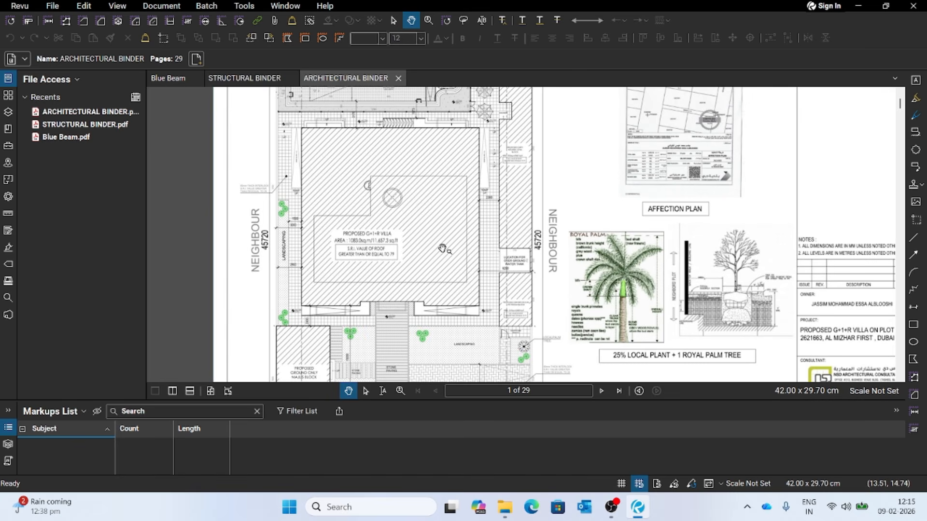
- Fit the pages to the window width and review the ground floor plan on page 2
click(228, 391)
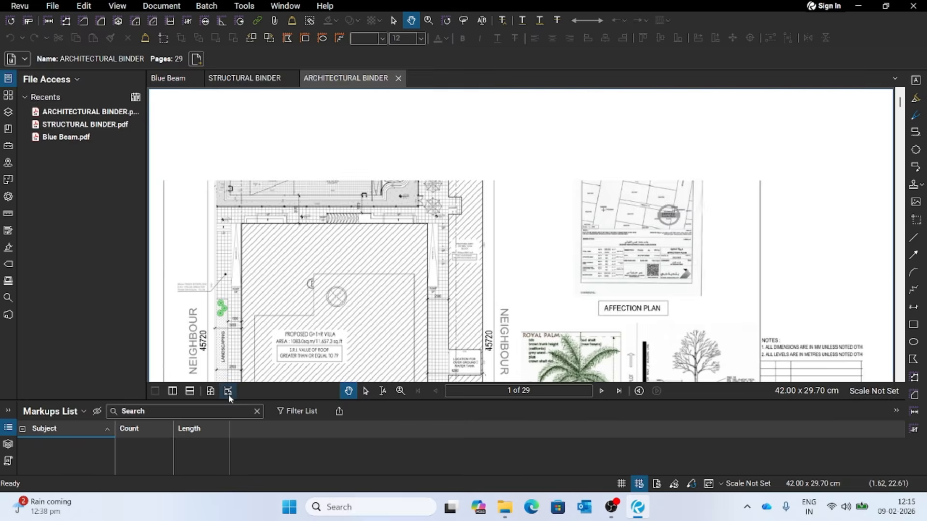
scroll(510, 301, down, 3)
scroll(510, 301, down, 6)
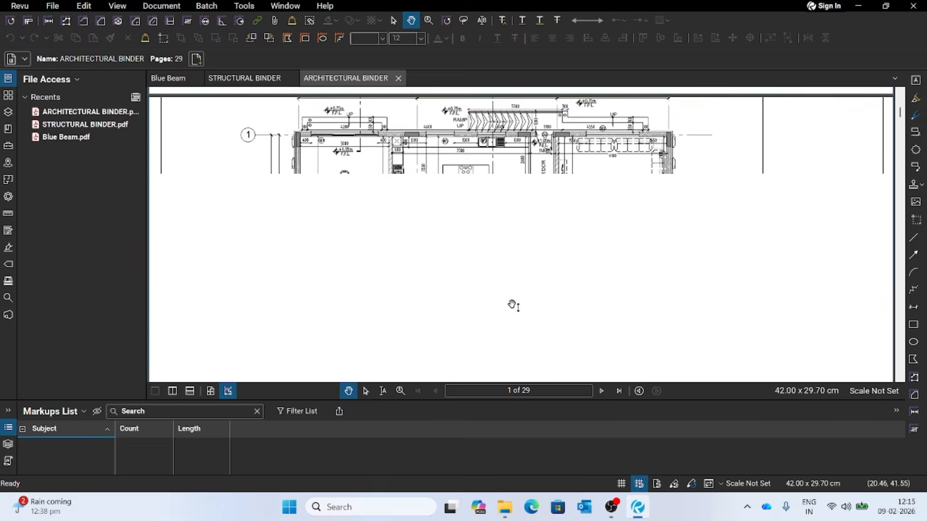
scroll(512, 303, down, 3)
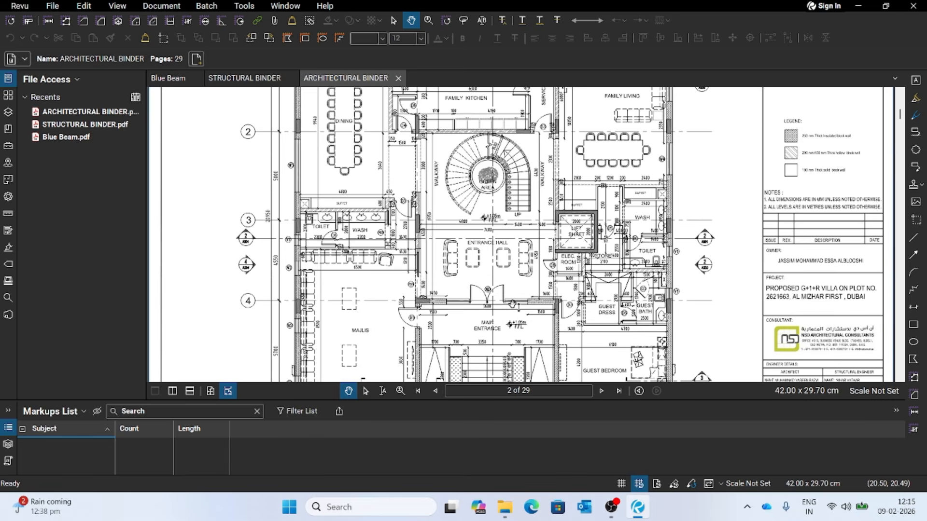
scroll(475, 324, down, 3)
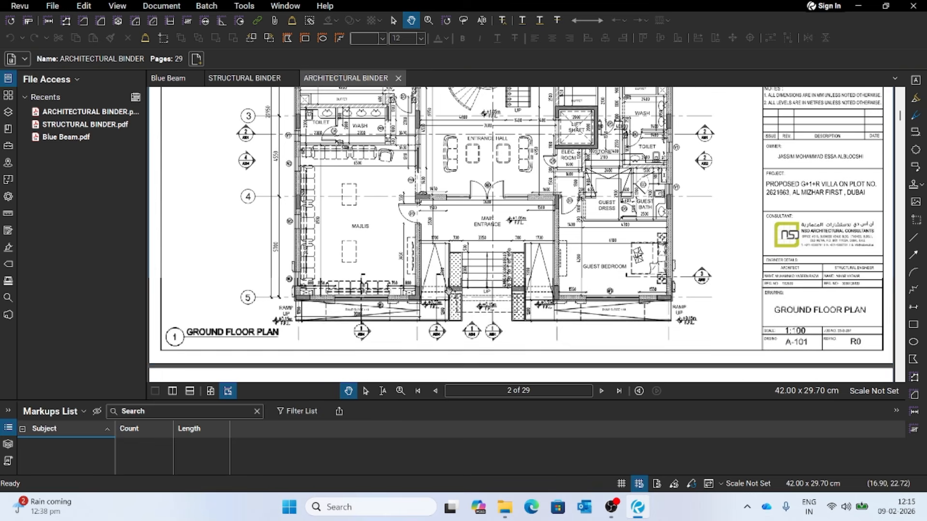
scroll(475, 323, up, 4)
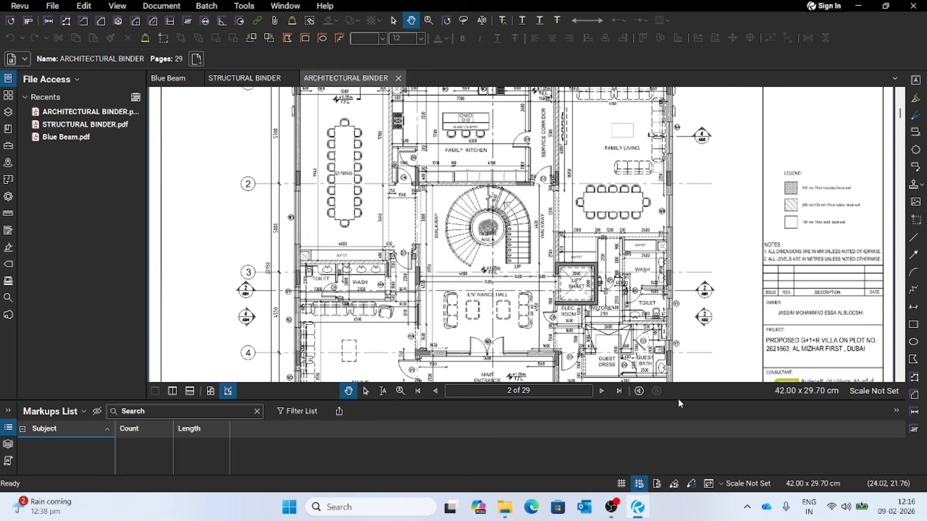
- Reduce the height of the Markups List to enlarge the drawing area and show the upper part of the ground floor plan
drag(680, 401, 681, 418)
scroll(499, 220, up, 4)
scroll(499, 221, down, 1)
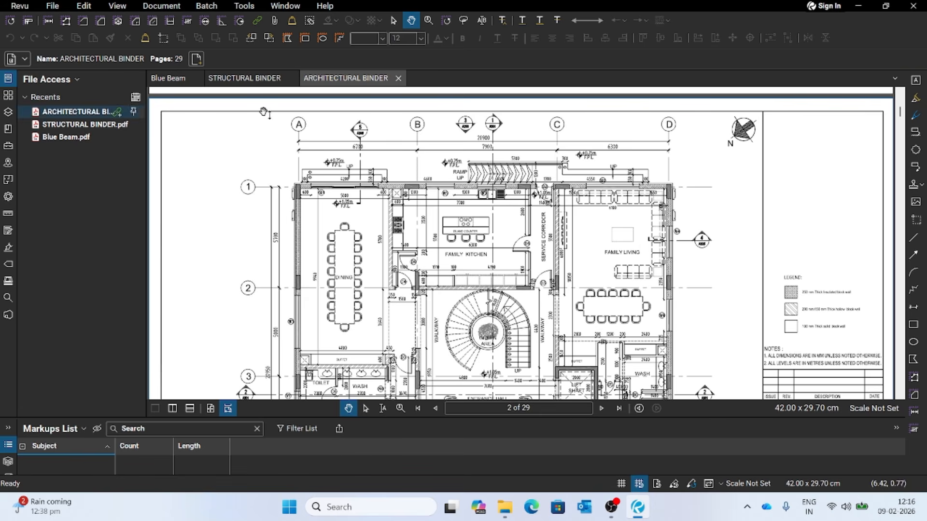
click(60, 6)
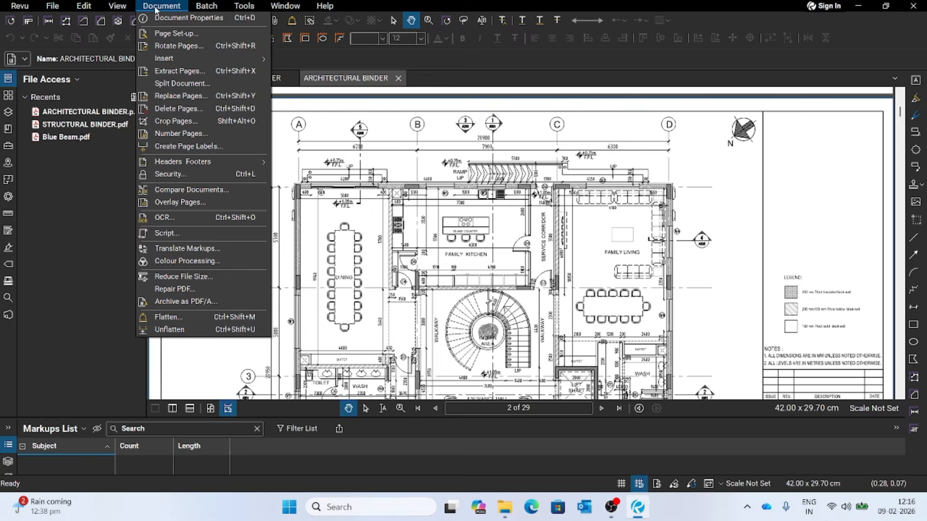
mouse_move(205, 8)
mouse_move(337, 11)
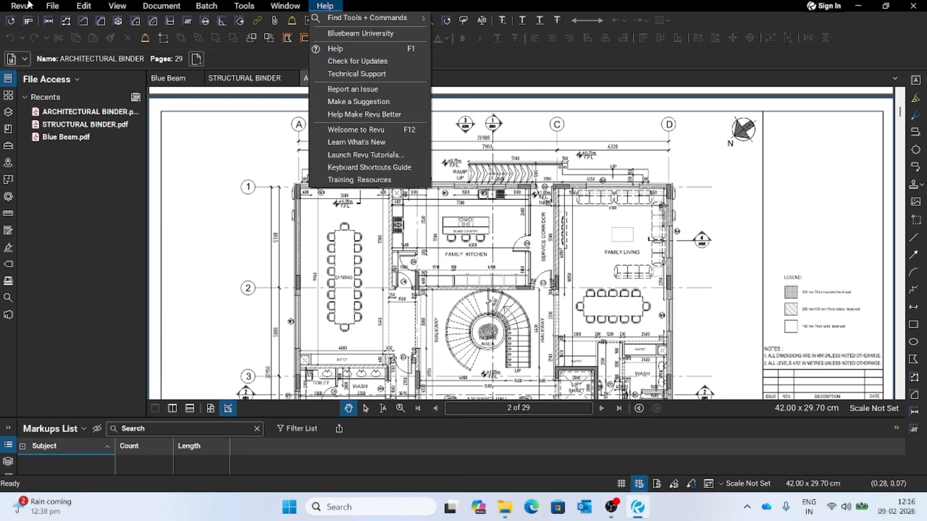
mouse_move(163, 8)
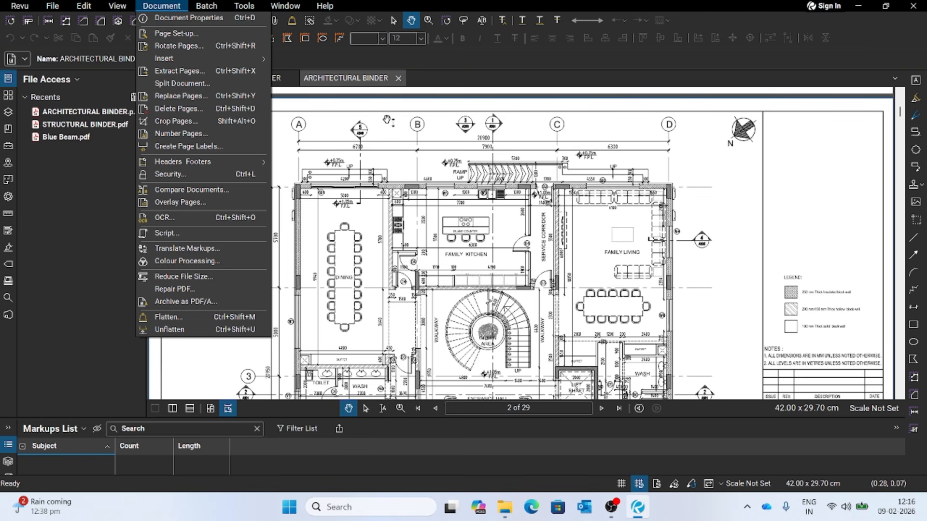
click(370, 116)
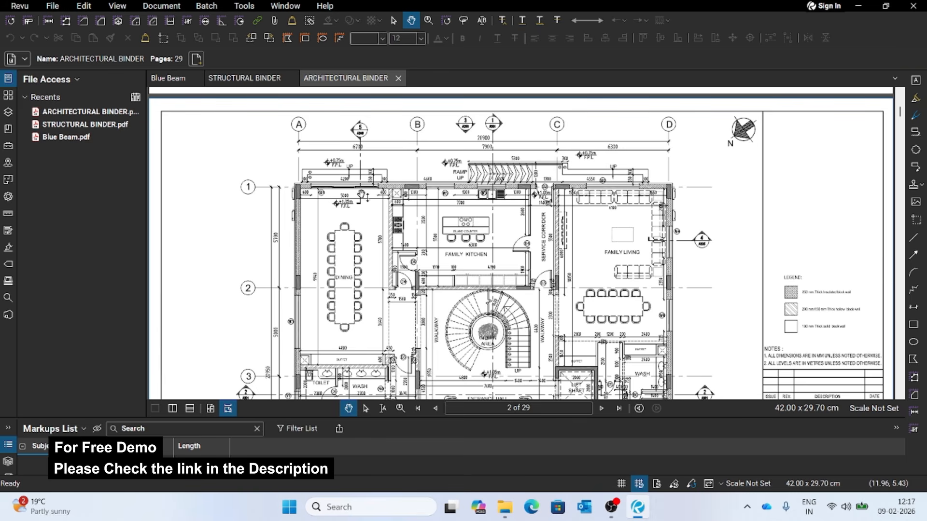
scroll(362, 195, down, 1)
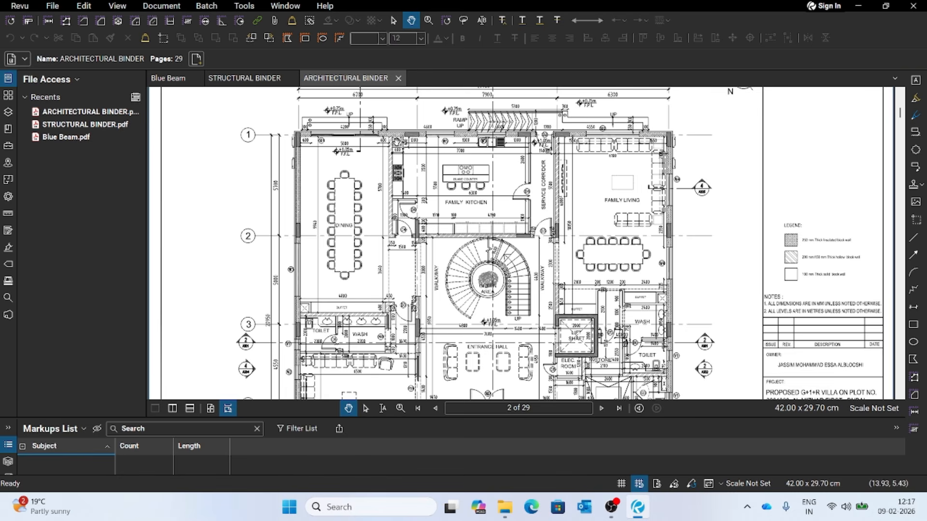
scroll(400, 139, up, 1)
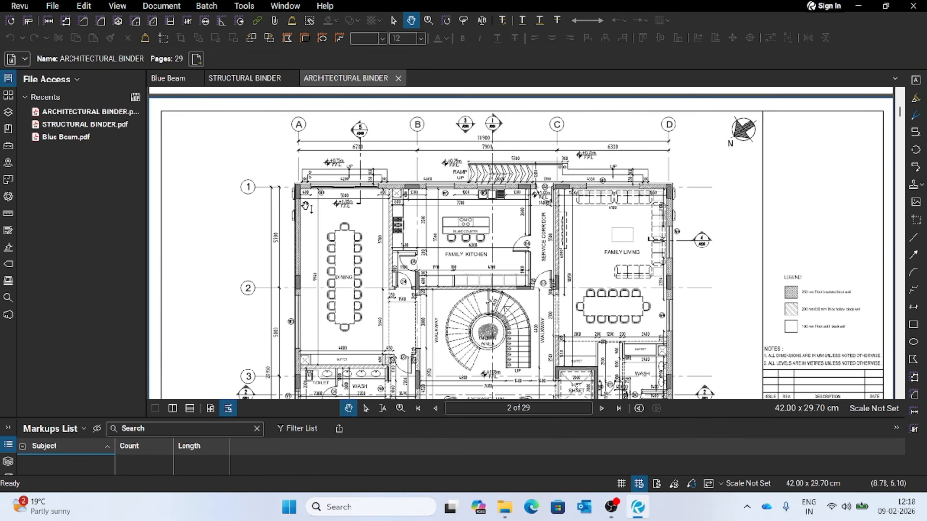
- Display the page thumbnails and go to the setting out plan on page 1
click(8, 96)
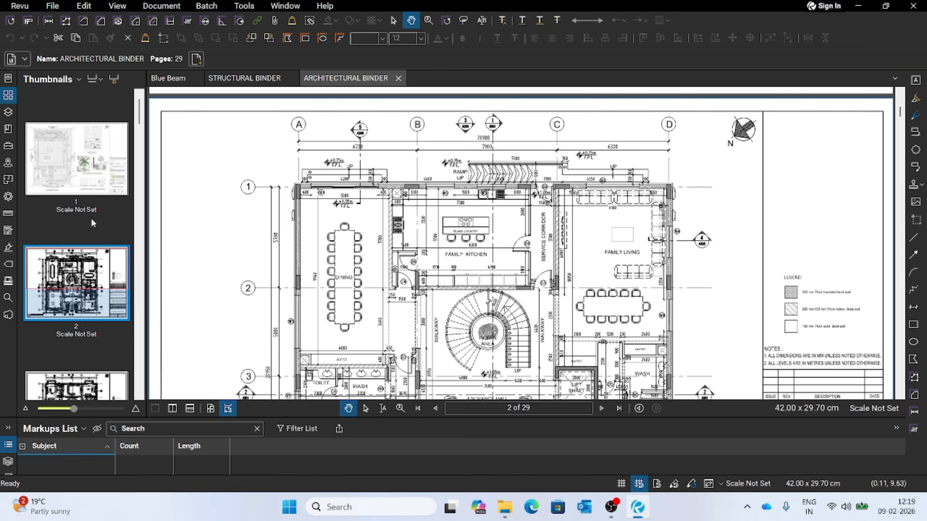
scroll(405, 237, up, 10)
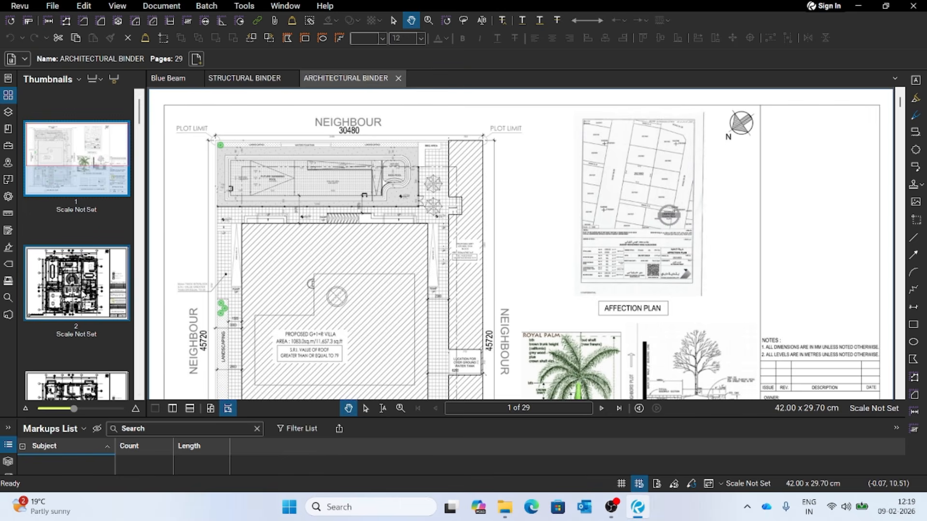
scroll(73, 295, down, 6)
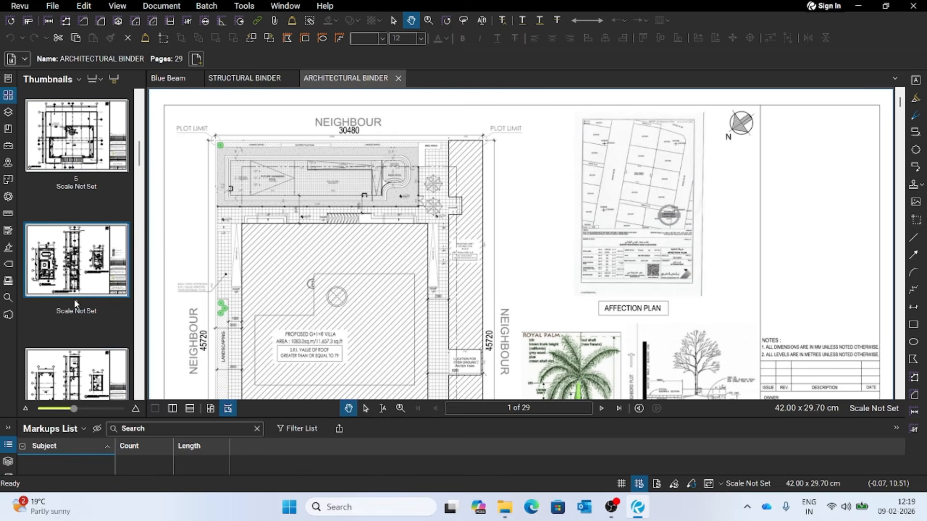
scroll(73, 290, up, 6)
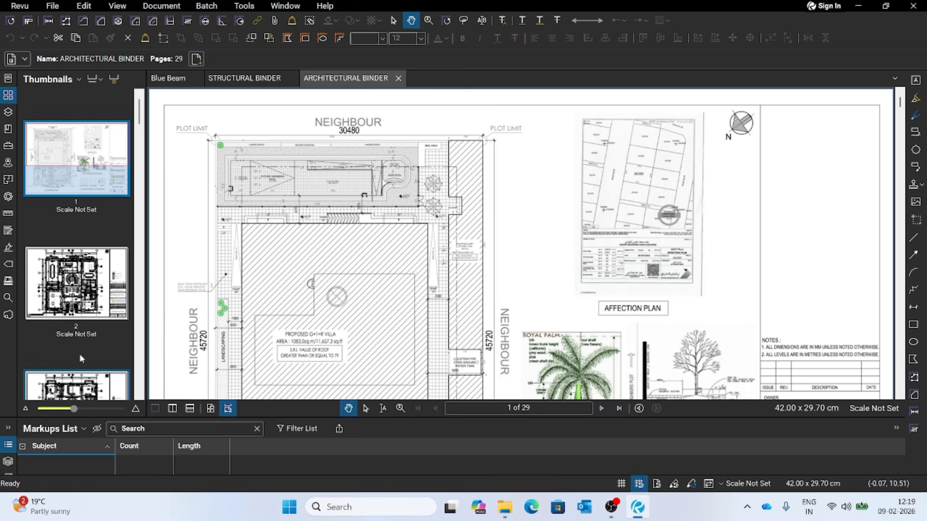
- Browse the thumbnails to page 10 and review the building elevation on that sheet
scroll(79, 354, down, 2)
scroll(79, 354, down, 10)
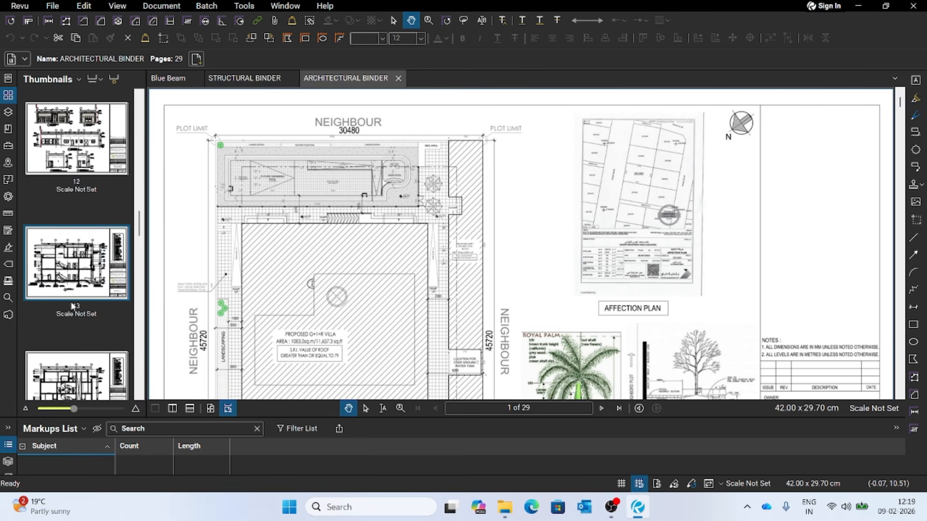
click(68, 251)
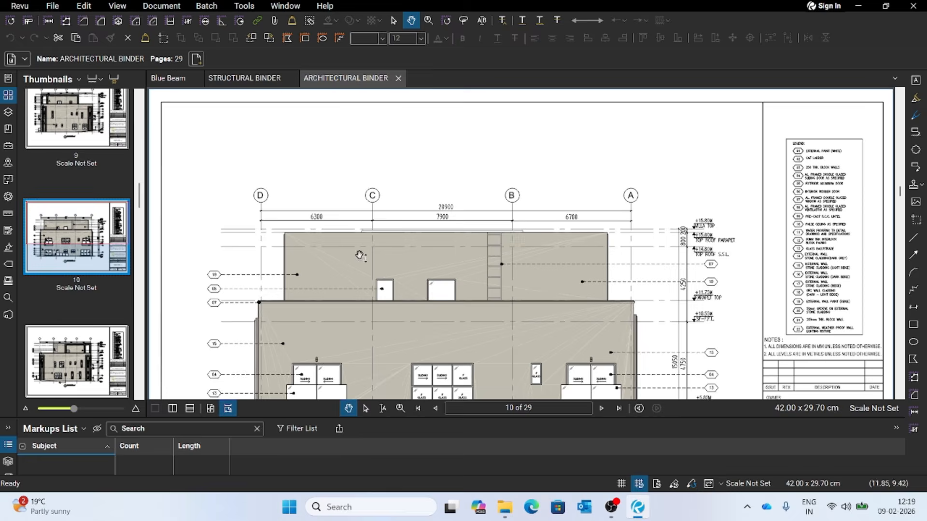
scroll(364, 258, down, 3)
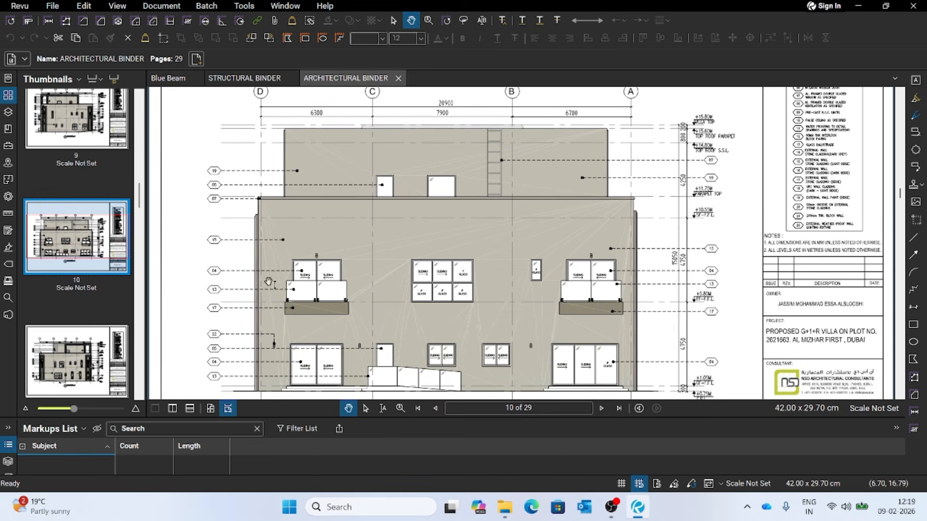
- Go to the section drawings on page 15 using its thumbnail, and browse the thumbnails of the earlier sheets
scroll(71, 316, down, 5)
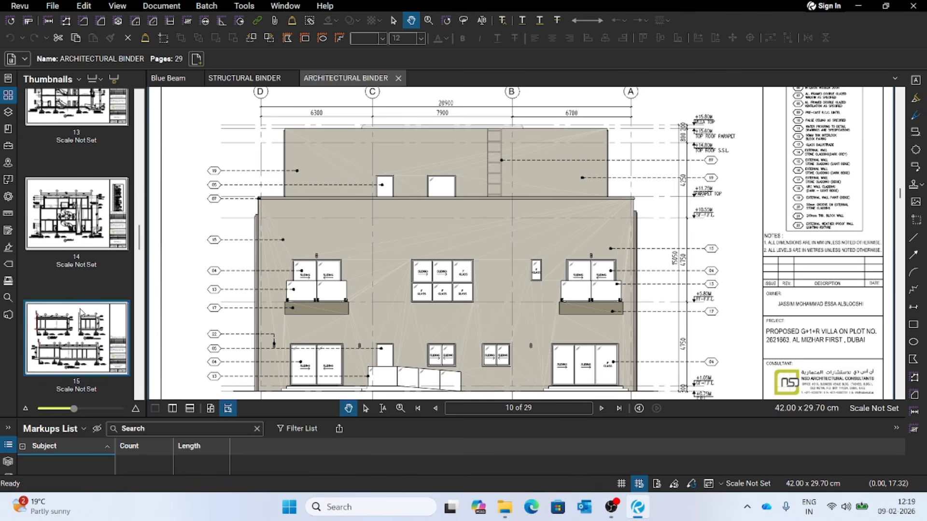
click(82, 339)
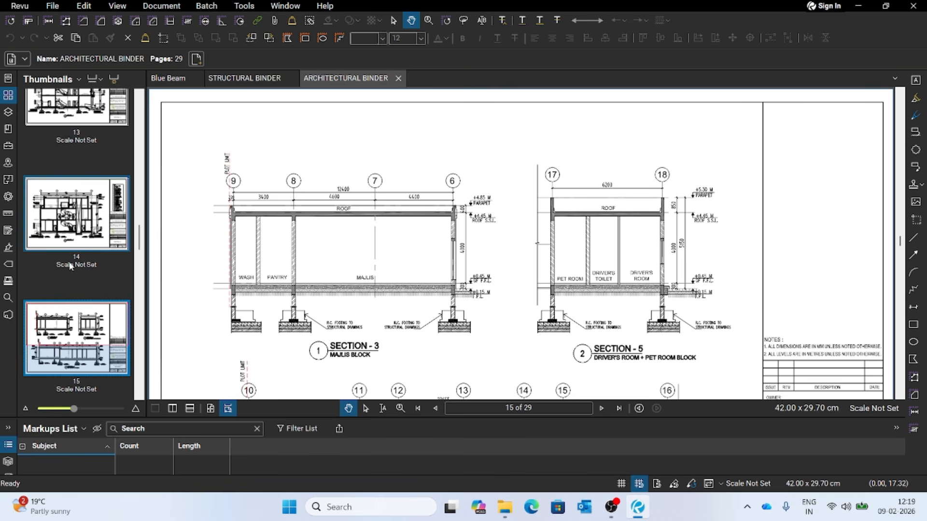
scroll(77, 290, up, 4)
scroll(82, 334, up, 12)
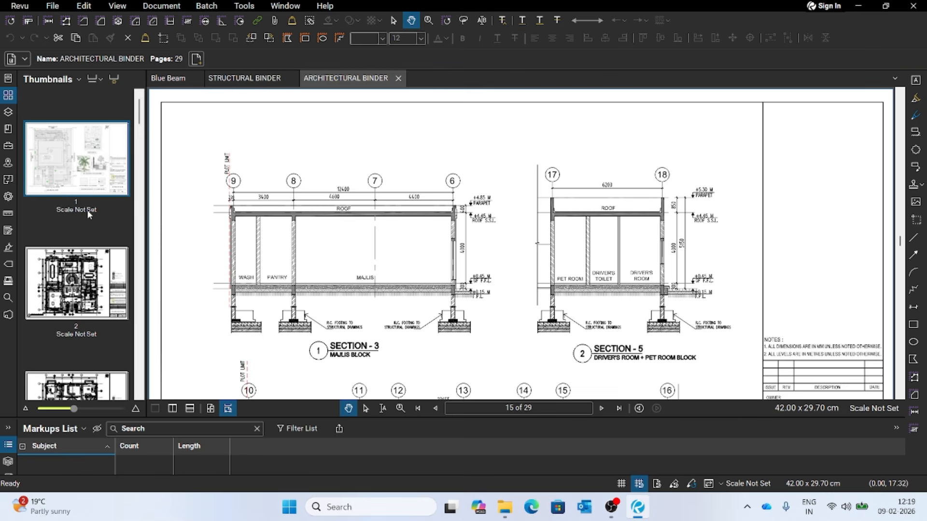
scroll(62, 217, down, 6)
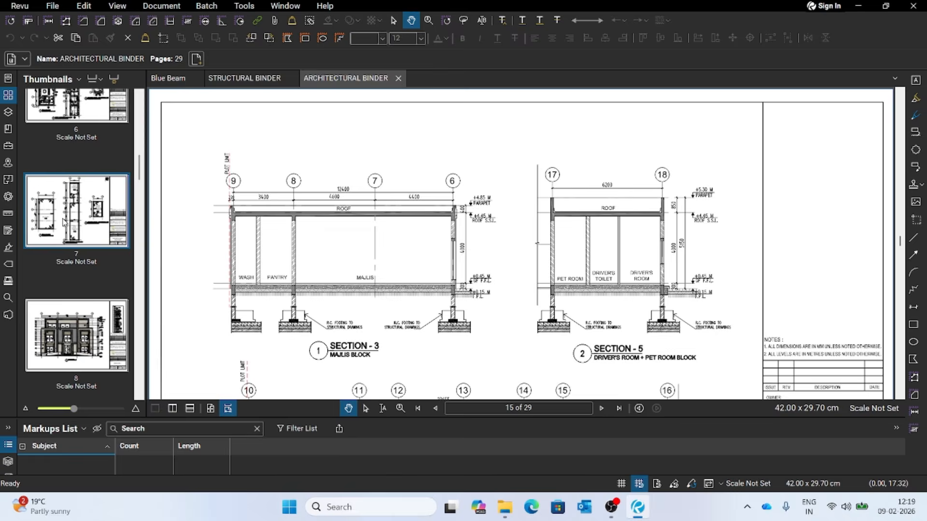
- Go to the roof plans on page 7 and the service block plans on page 6, shift the visible area of page 6, and browse the earlier thumbnails
click(64, 221)
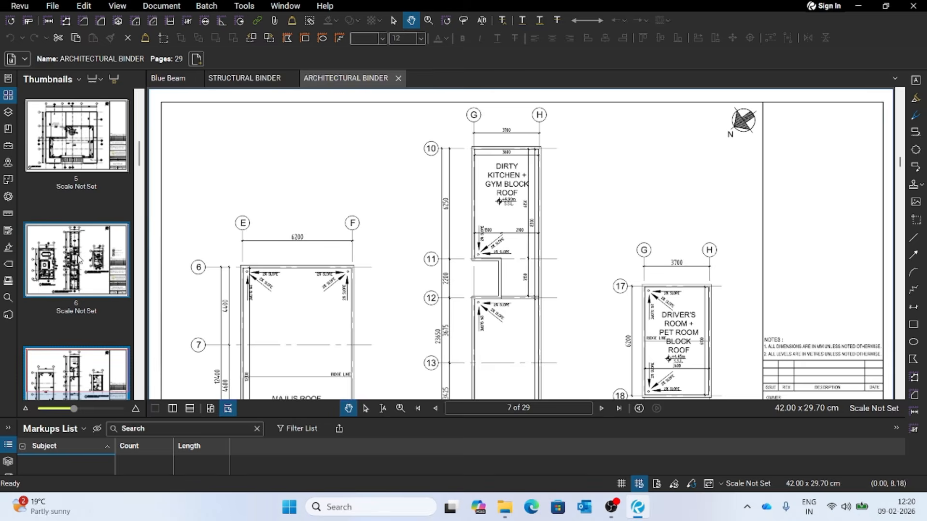
click(76, 259)
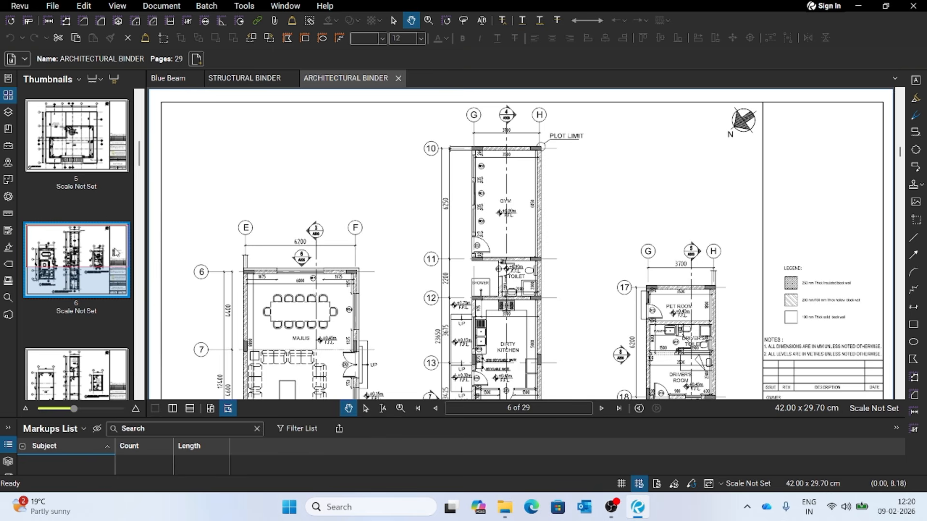
drag(121, 253, 97, 260)
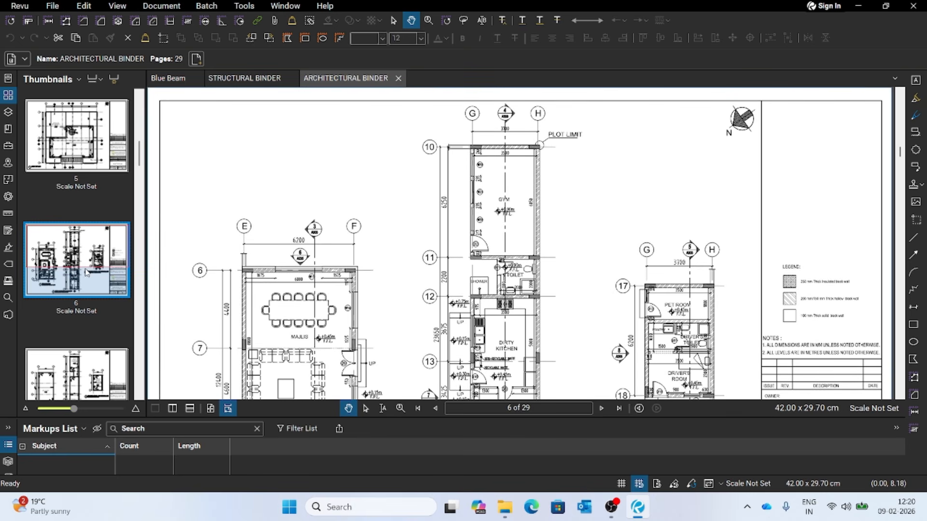
drag(124, 231, 98, 246)
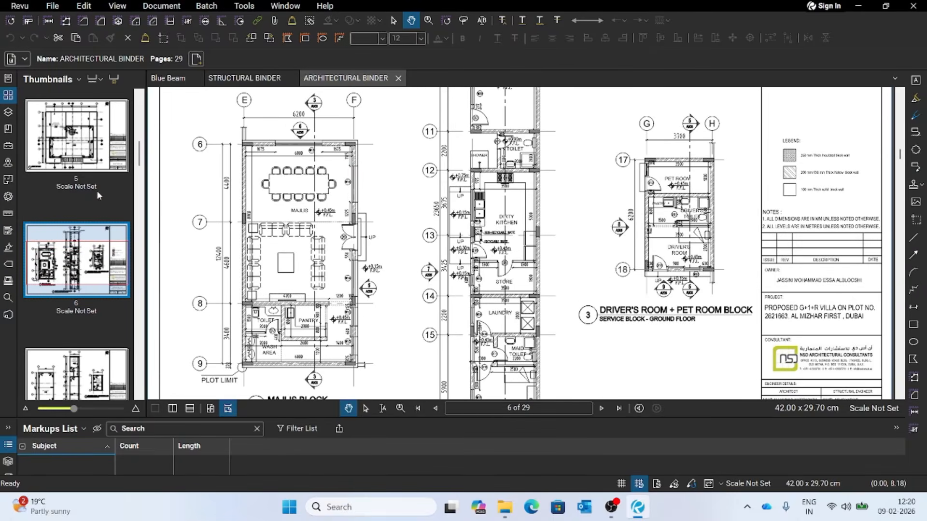
scroll(176, 235, up, 5)
scroll(176, 235, up, 3)
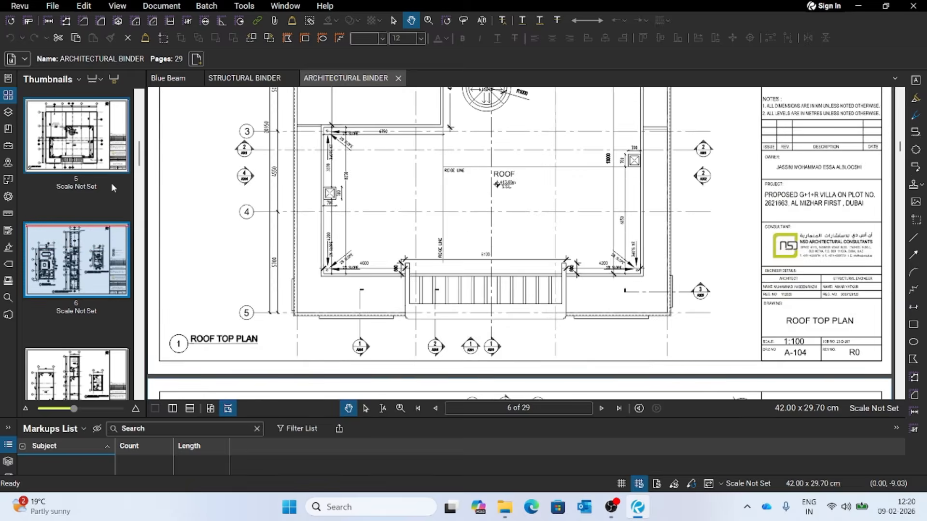
scroll(111, 172, up, 8)
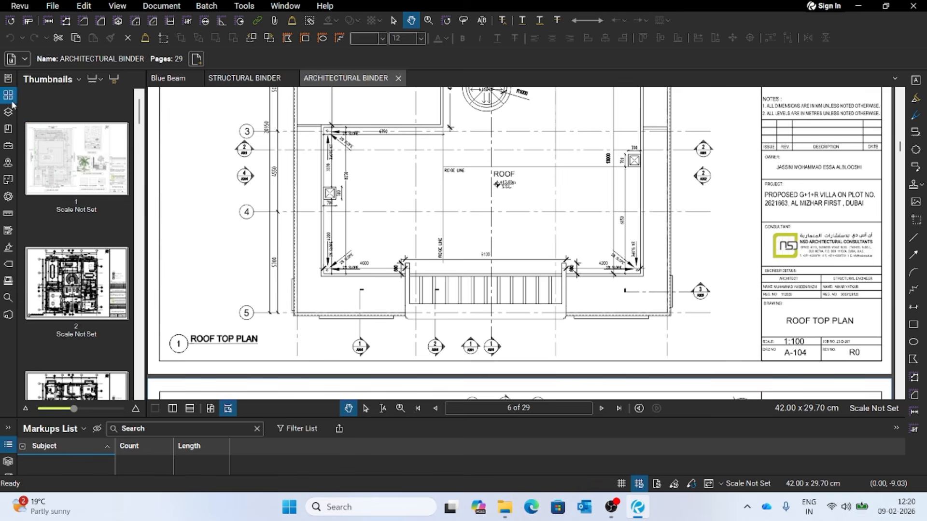
- Switch to STRUCTURAL BINDER.pdf from the recent files and review the foundation layout on page 5
click(7, 78)
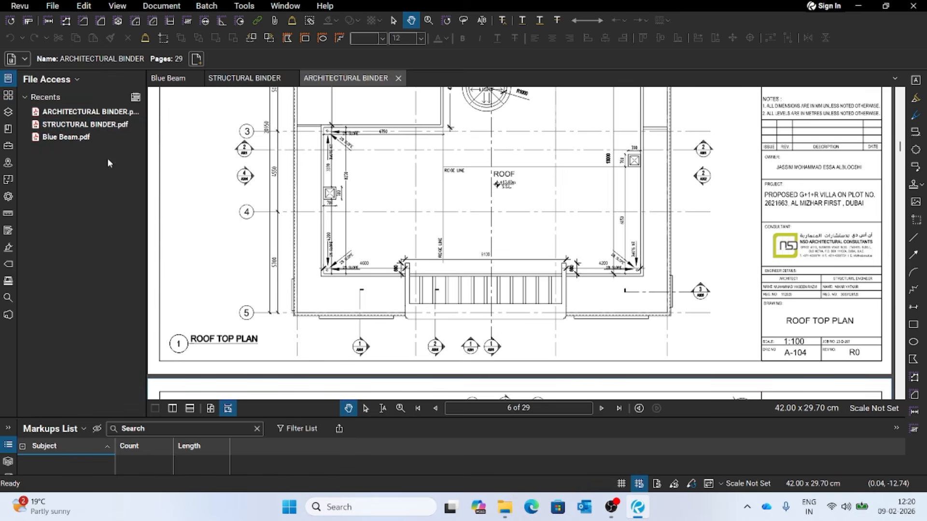
click(64, 130)
scroll(461, 270, up, 3)
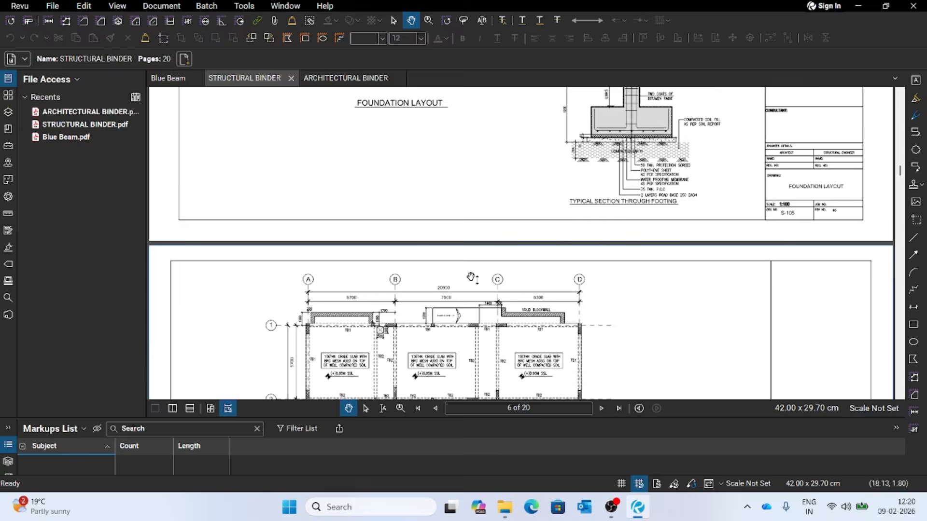
scroll(461, 269, up, 10)
scroll(492, 267, down, 3)
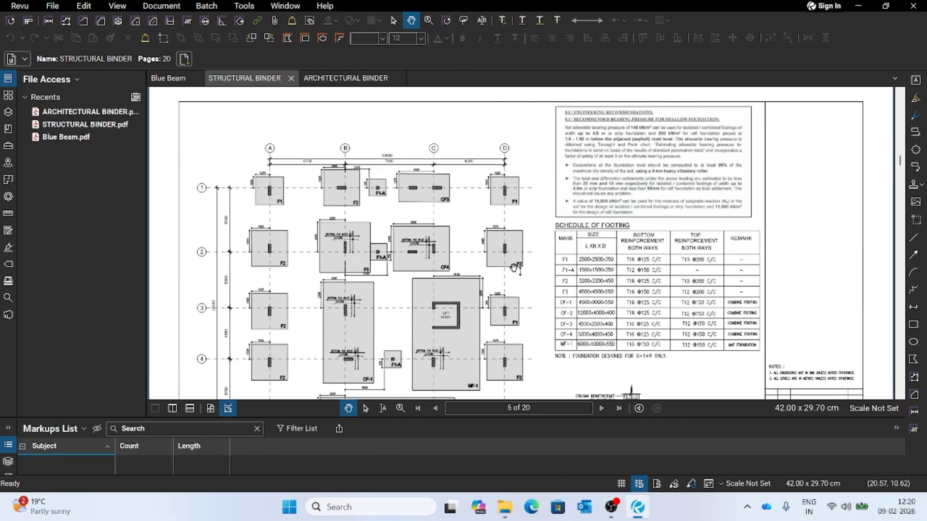
scroll(515, 268, down, 3)
scroll(476, 267, down, 2)
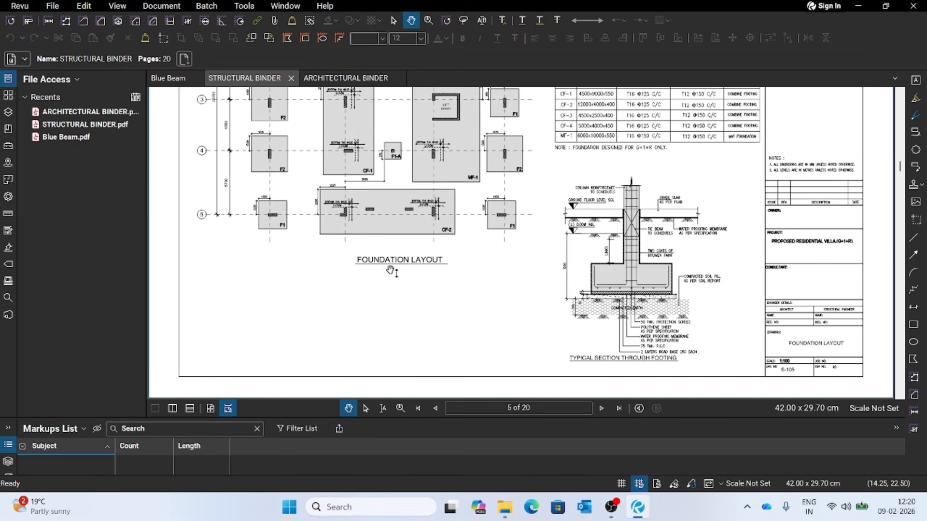
- Display the structural set's page thumbnails and go to the column layout on page 1
click(8, 95)
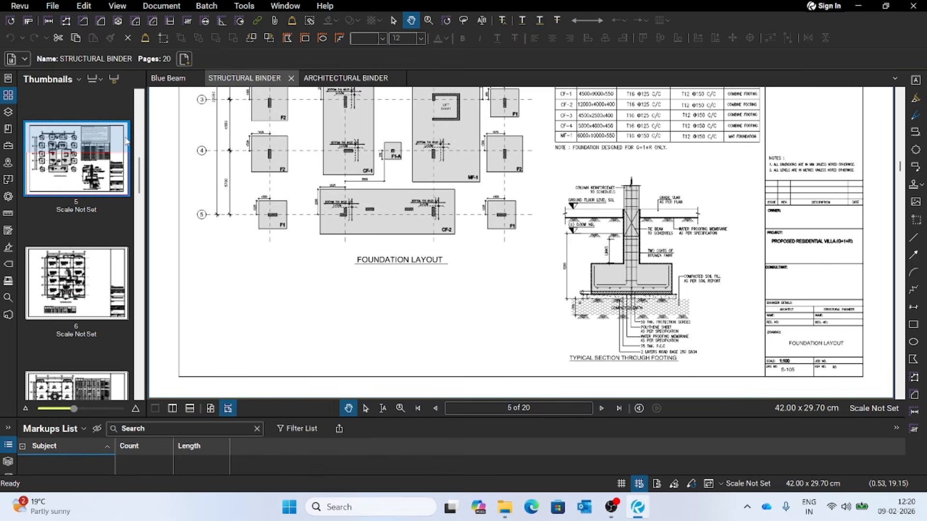
scroll(80, 188, up, 5)
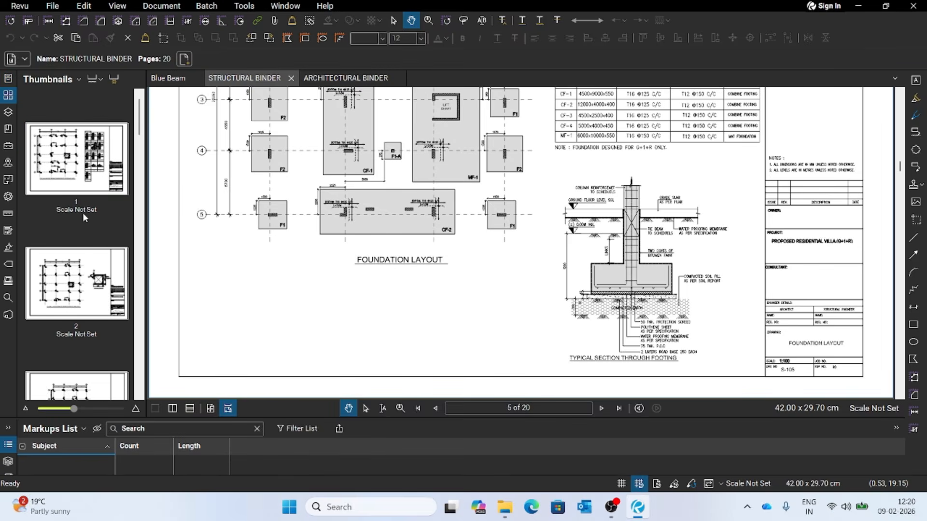
scroll(251, 208, up, 10)
scroll(382, 222, up, 10)
scroll(416, 194, up, 10)
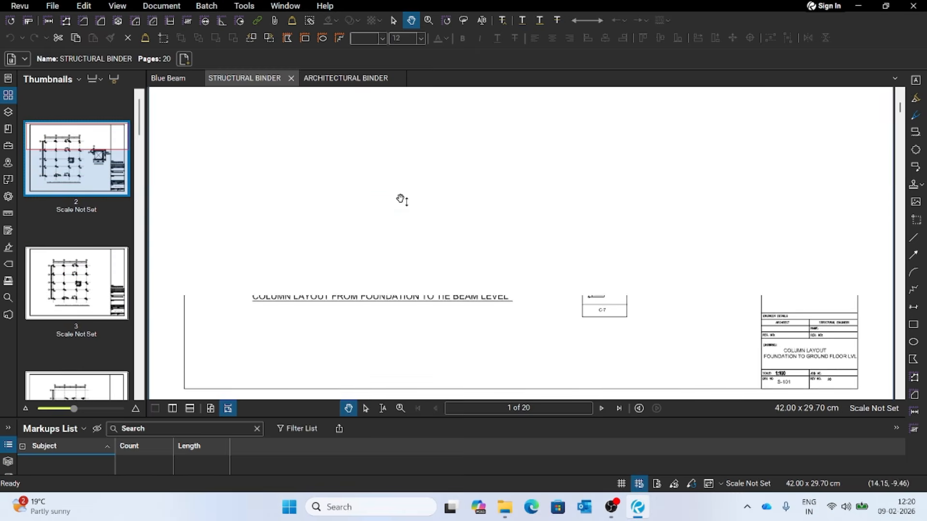
scroll(400, 199, up, 10)
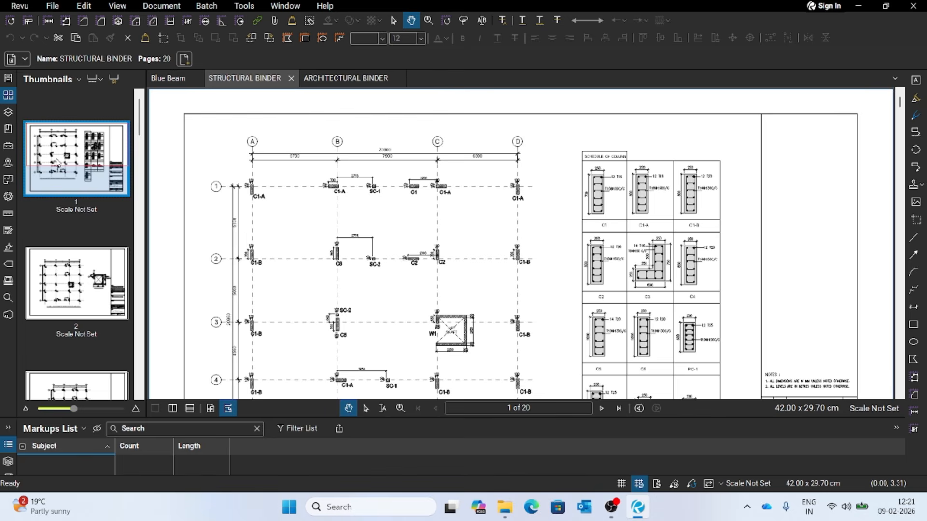
- Browse the column layout sheets from page 1 onwards to the foundation layout on page 5
right_click(63, 144)
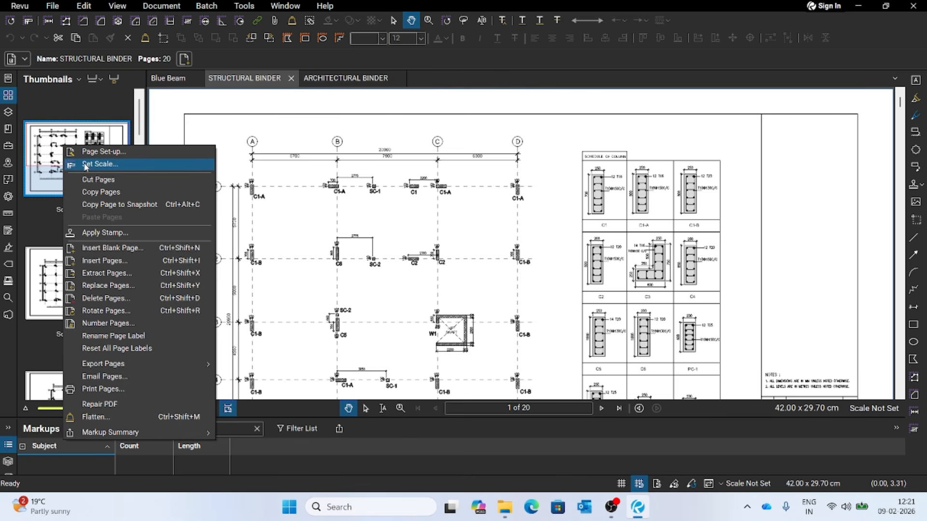
click(107, 139)
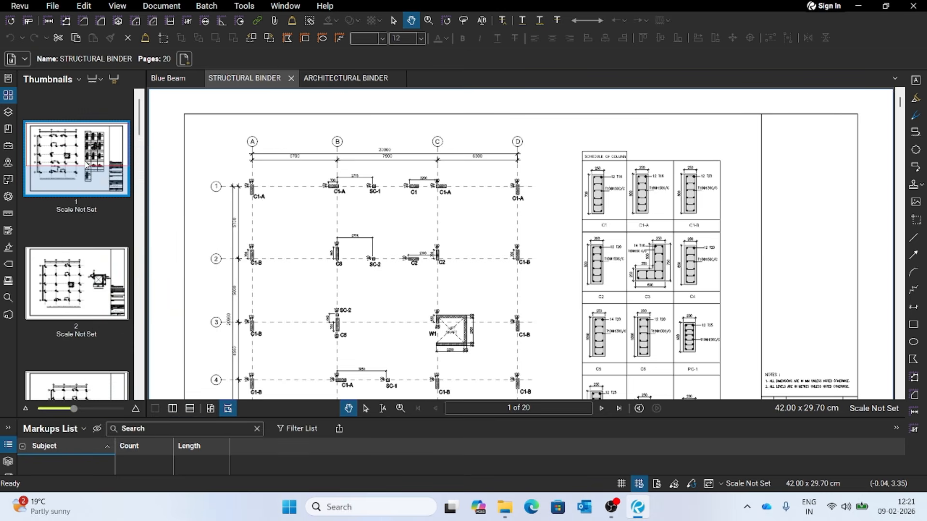
scroll(372, 238, down, 10)
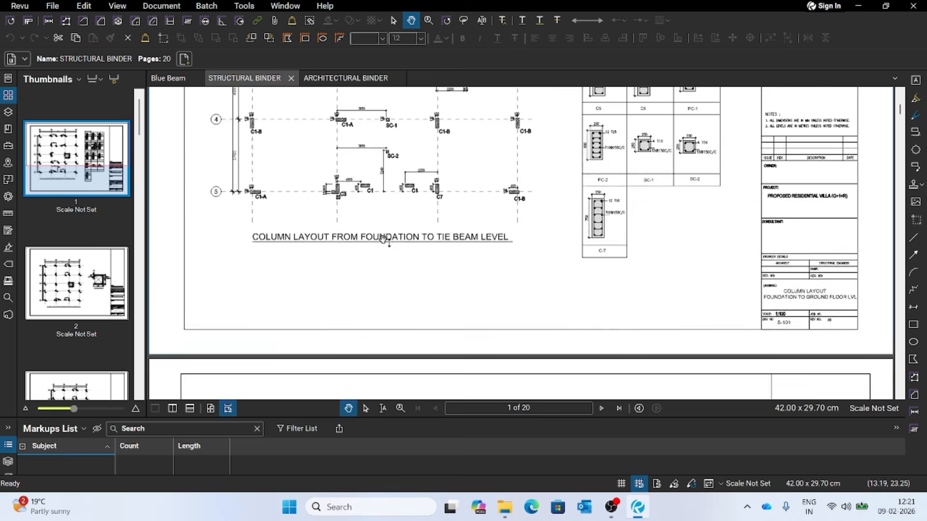
scroll(367, 240, down, 15)
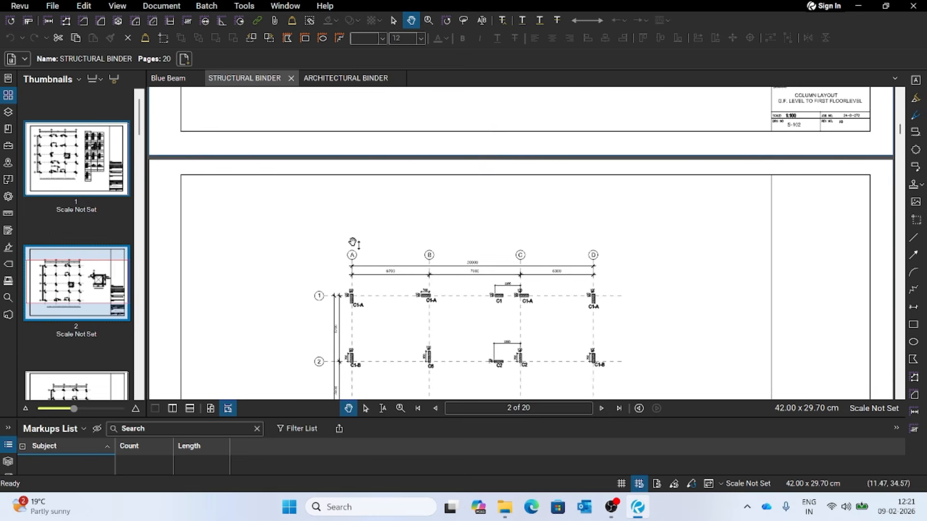
scroll(351, 245, down, 15)
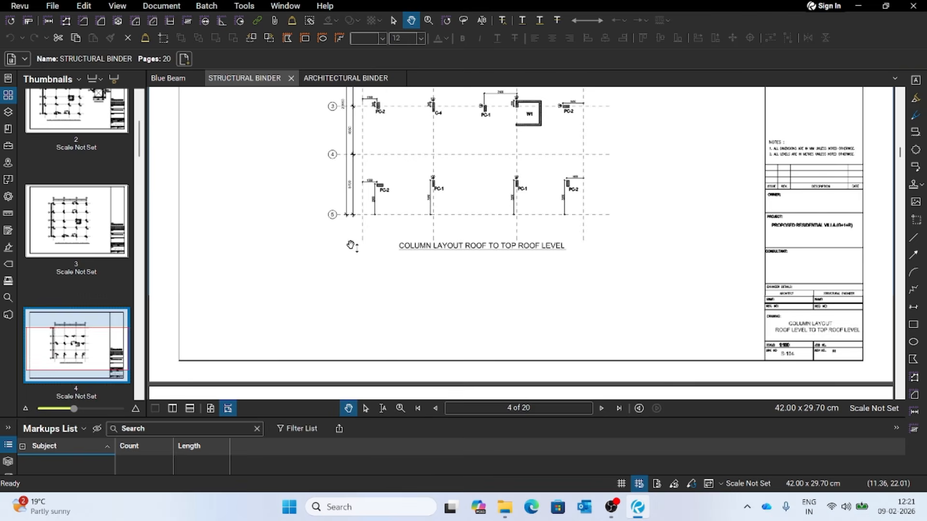
scroll(345, 242, down, 3)
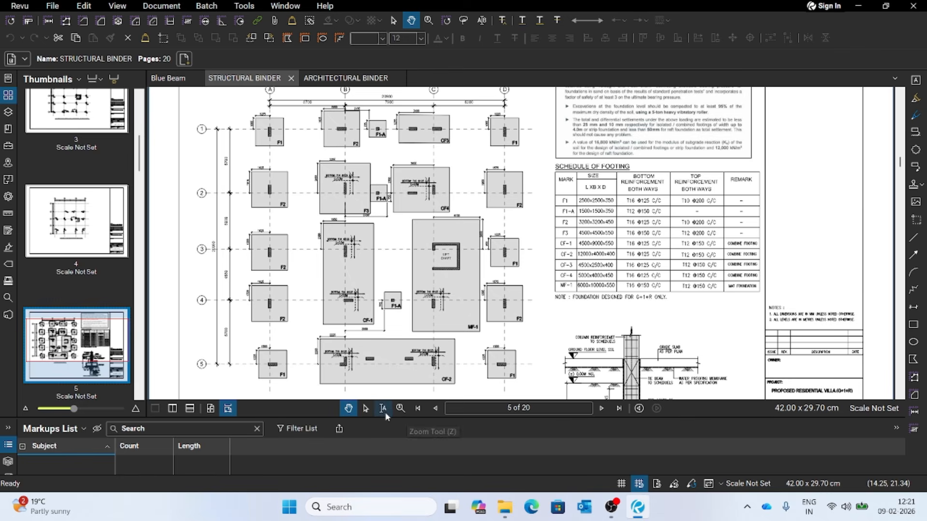
- Magnify the foundation layout with the Zoom tool and centre the view on the footings along grid line 1 between grids A and C
click(400, 408)
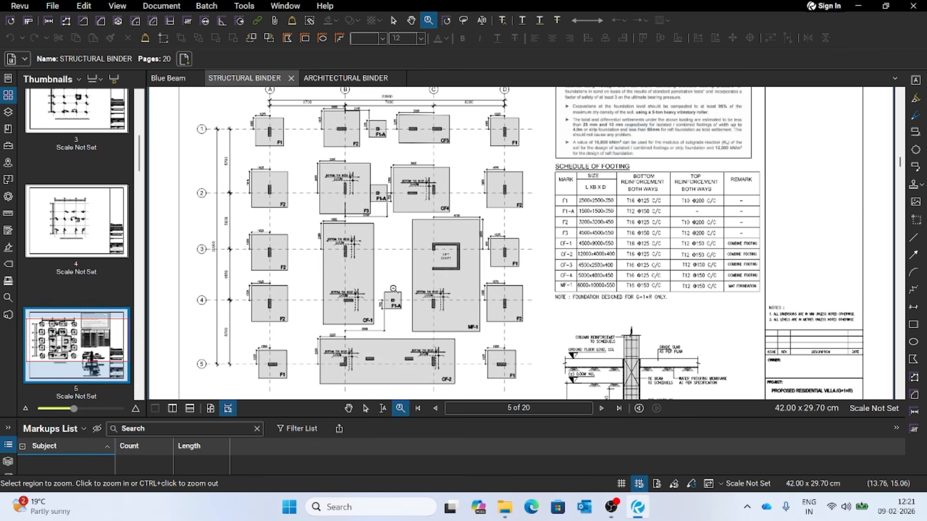
click(394, 288)
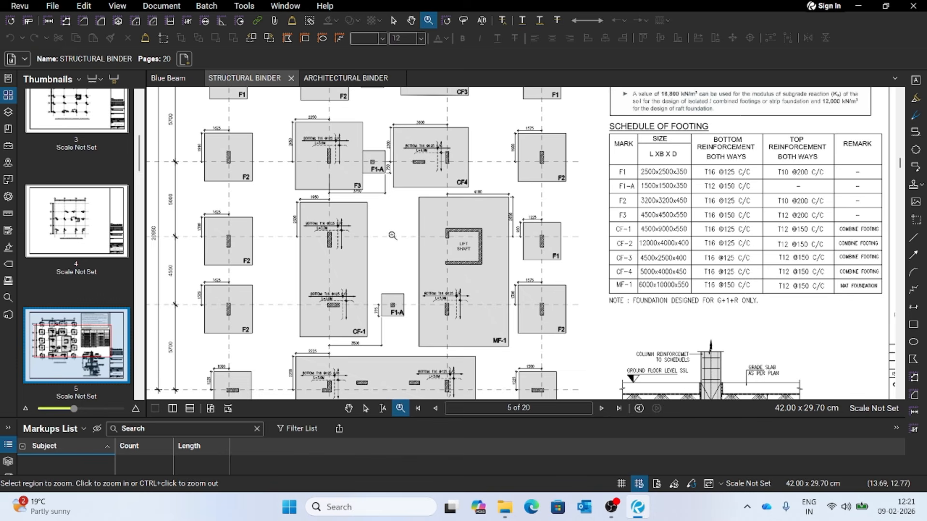
key(Escape)
drag(390, 240, 491, 322)
scroll(468, 230, up, 1)
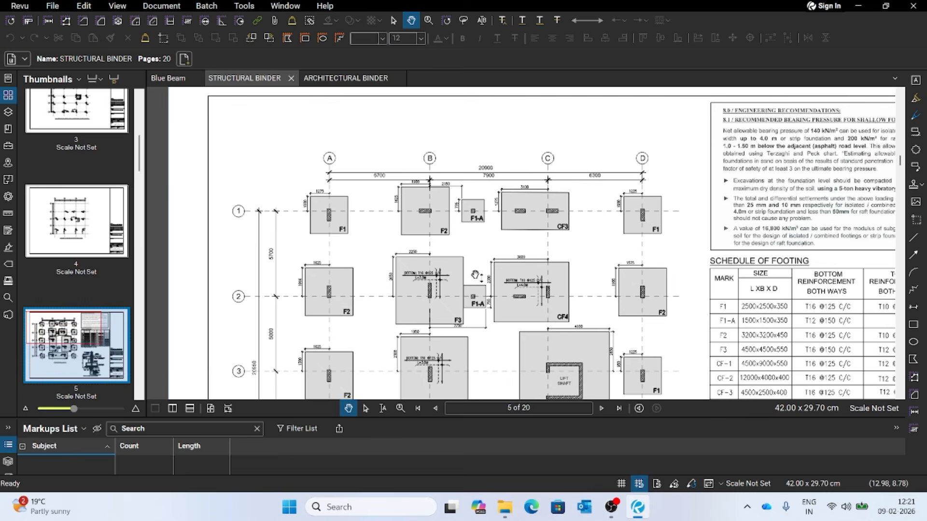
key(z)
click(461, 253)
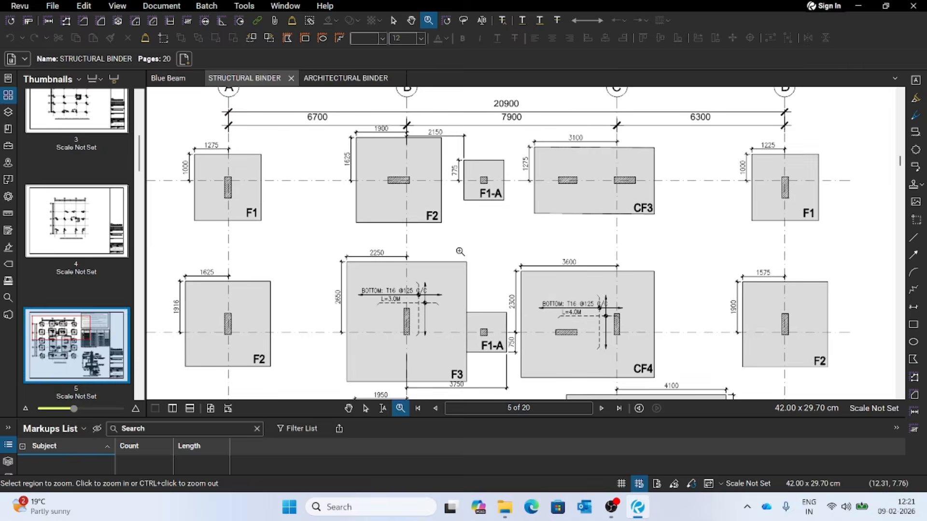
key(shift+v)
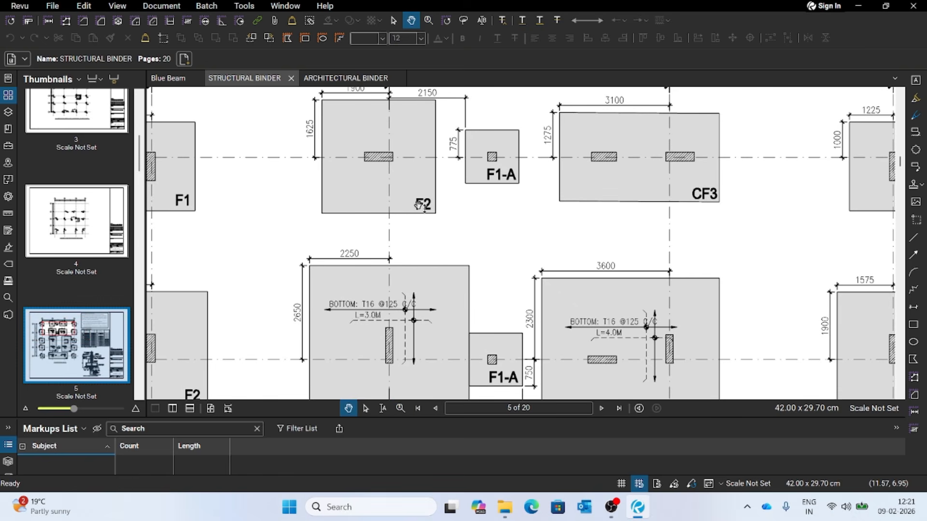
drag(423, 225, 532, 309)
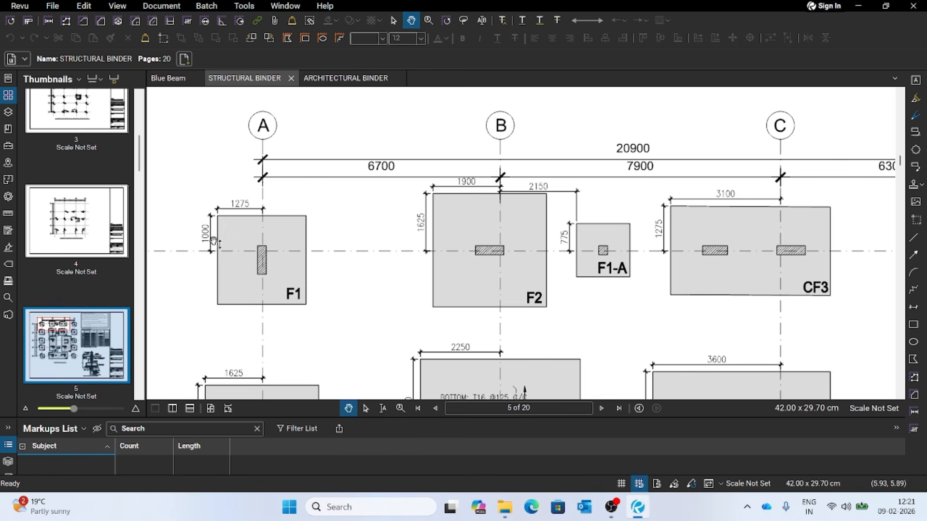
- Open the scale settings for page 5, choose a custom scale and start its calibration
right_click(115, 338)
click(174, 218)
drag(446, 167, 527, 109)
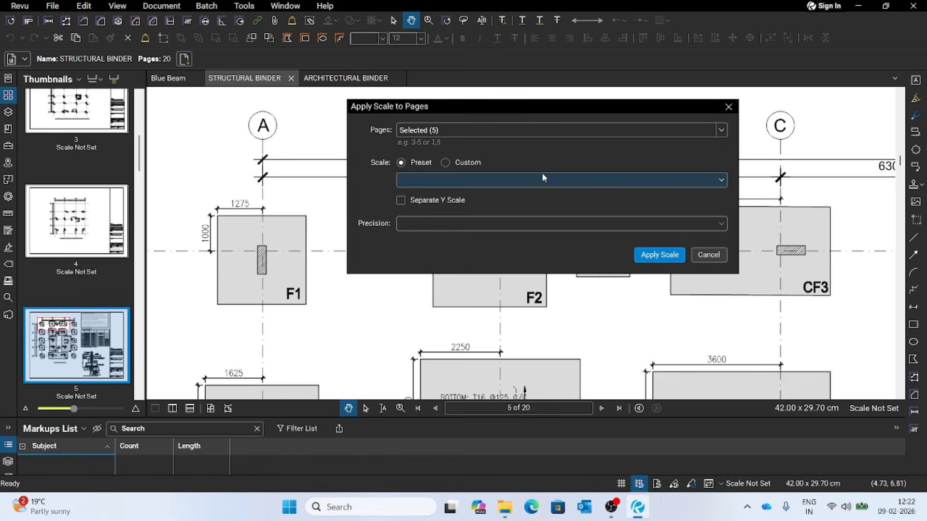
click(445, 163)
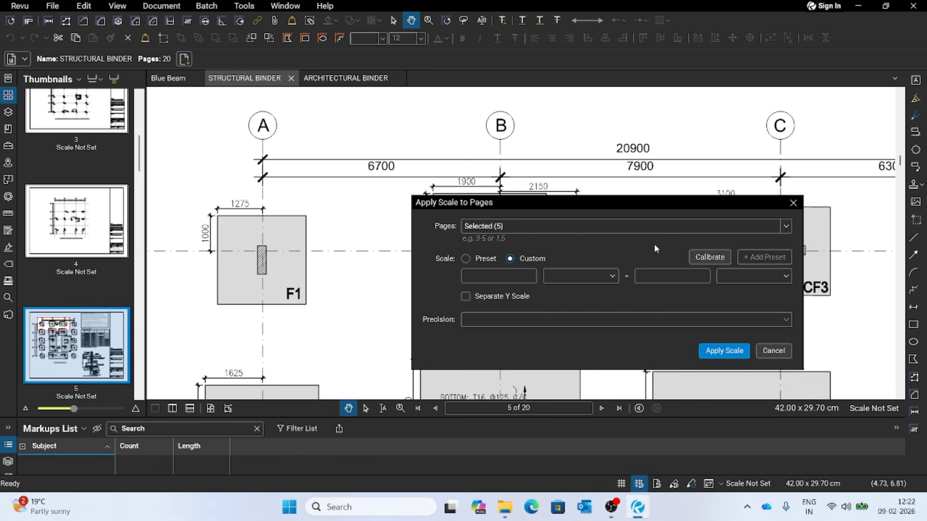
click(699, 260)
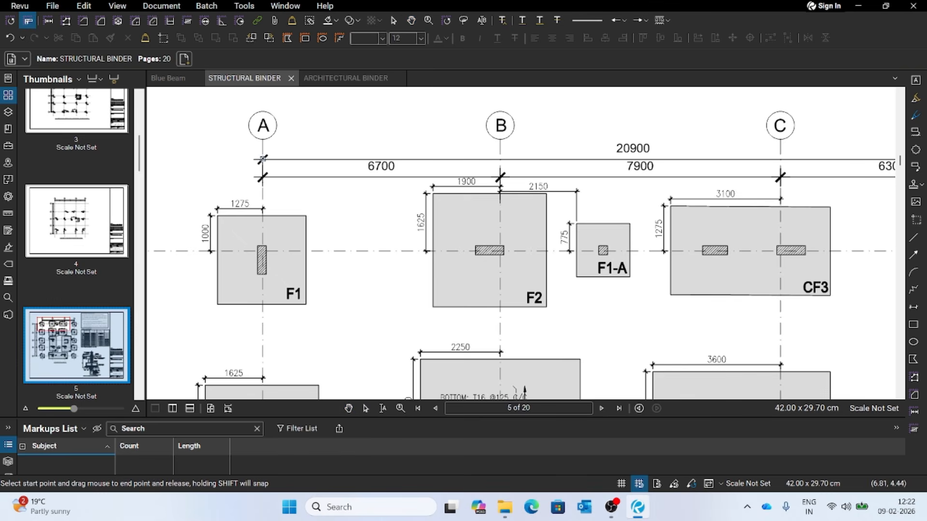
- Calibrate page 5 along the 6700 dimension between grids A and B, set that distance to 6.7 m and apply the scale
scroll(263, 160, up, 3)
scroll(269, 166, down, 3)
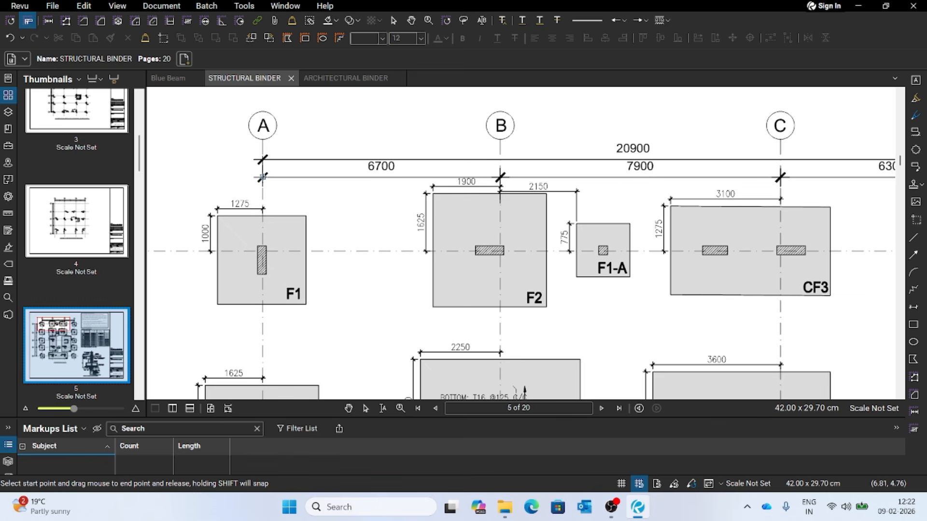
drag(262, 177, 500, 177)
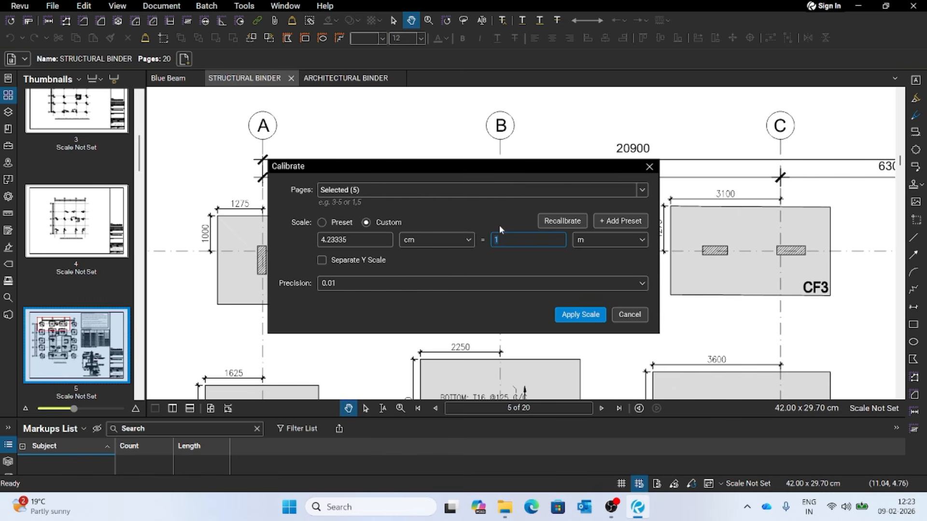
mouse_move(488, 169)
mouse_down()
mouse_move(492, 212)
mouse_move(471, 208)
mouse_up()
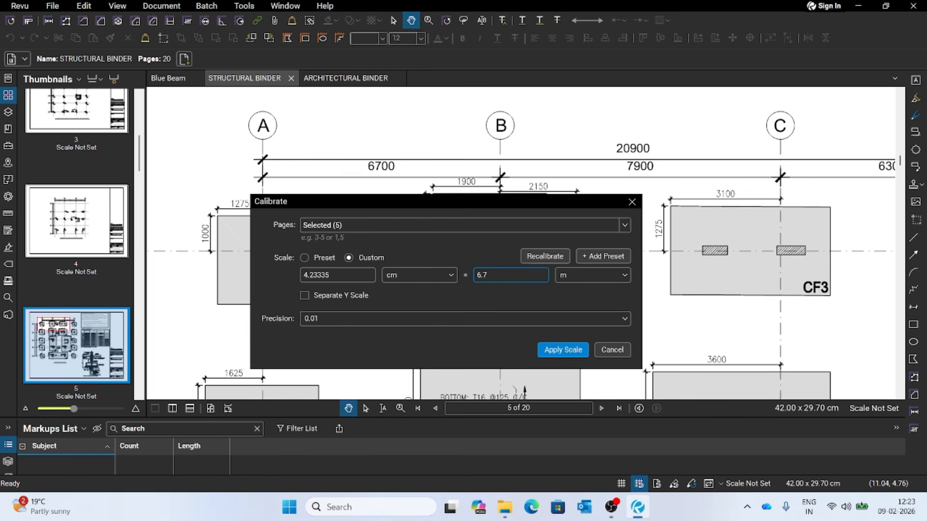
click(566, 349)
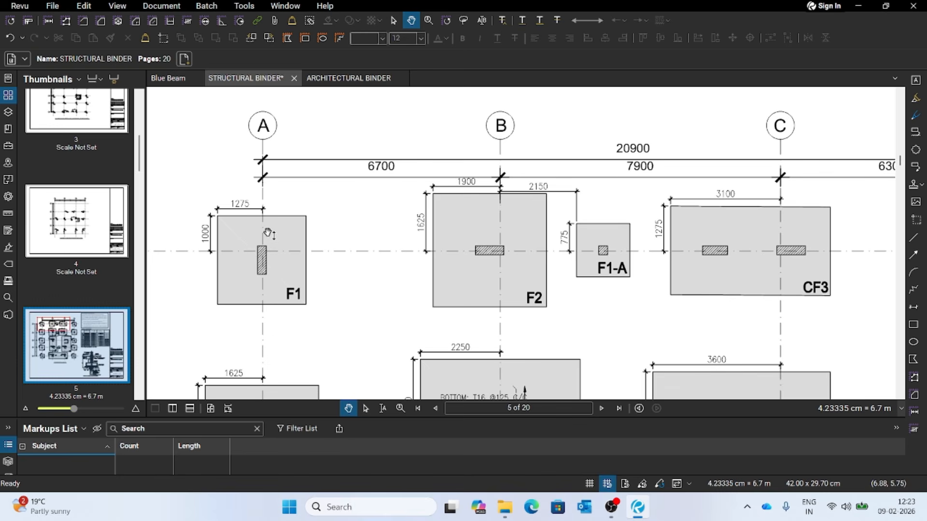
- Go to the column layouts on pages 2 and 3, and browse the thumbnails to page 6 to check the scale labels
scroll(99, 247, up, 3)
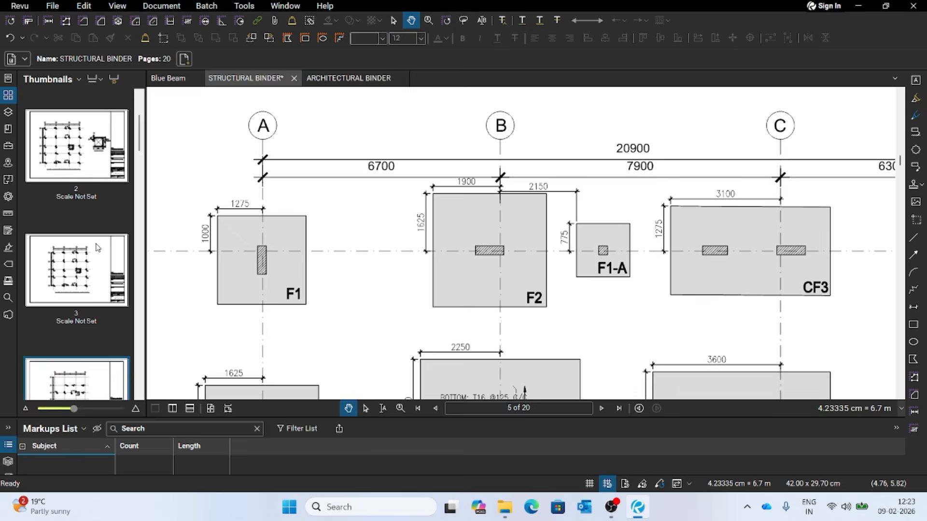
click(87, 162)
click(70, 269)
scroll(73, 290, down, 3)
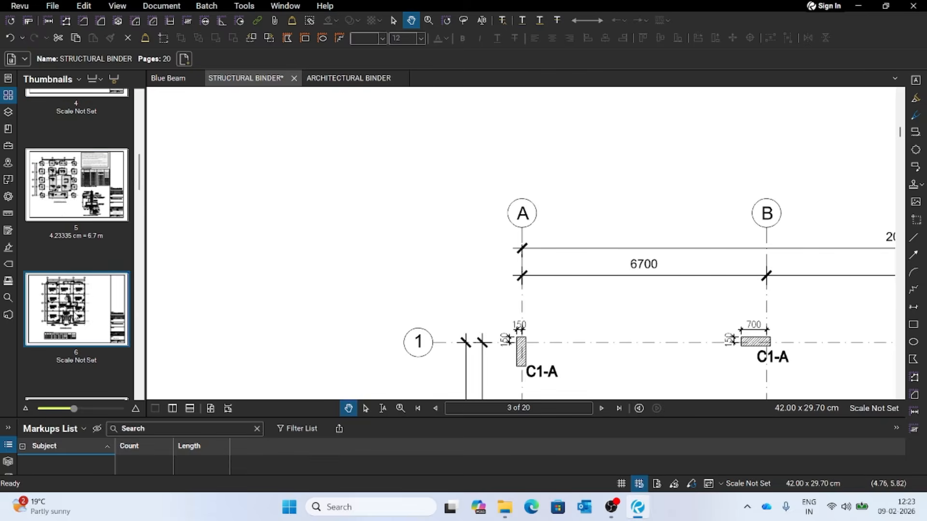
- Open pages 6 and 10, and browse the thumbnails on to page 13 and back to page 1 to check the scale labels
click(64, 213)
click(69, 302)
scroll(69, 303, down, 4)
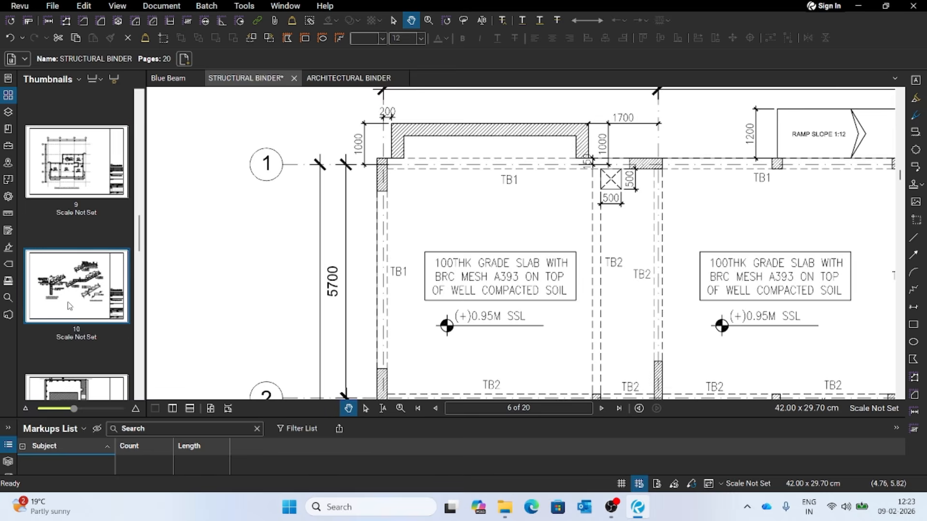
scroll(86, 253, down, 3)
click(98, 311)
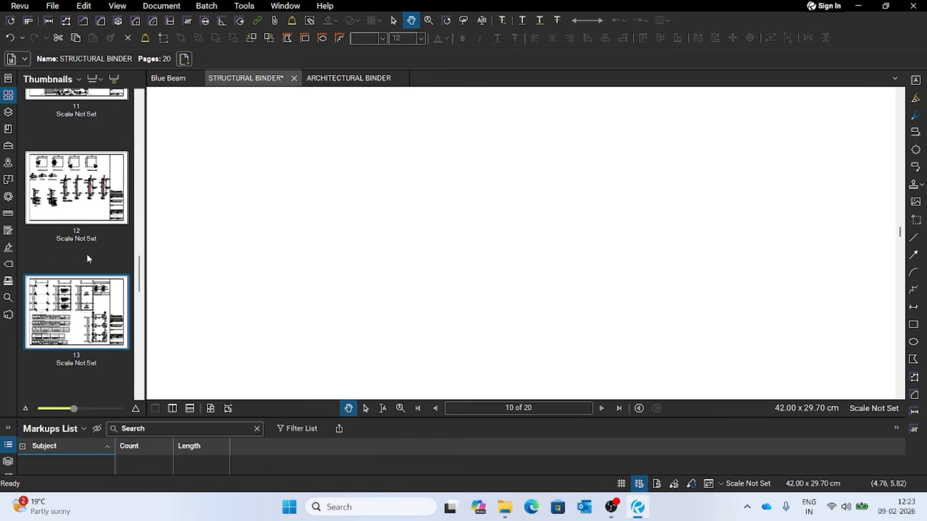
scroll(94, 314, up, 10)
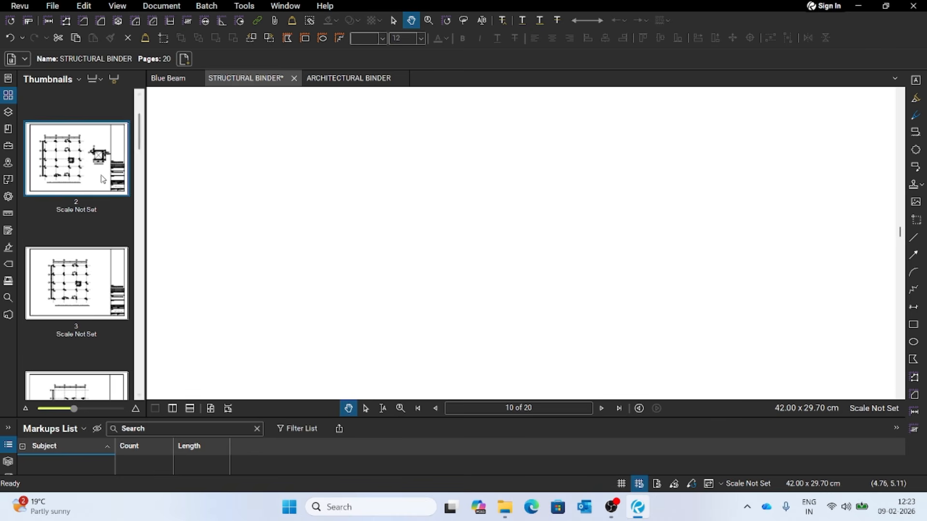
scroll(67, 217, up, 2)
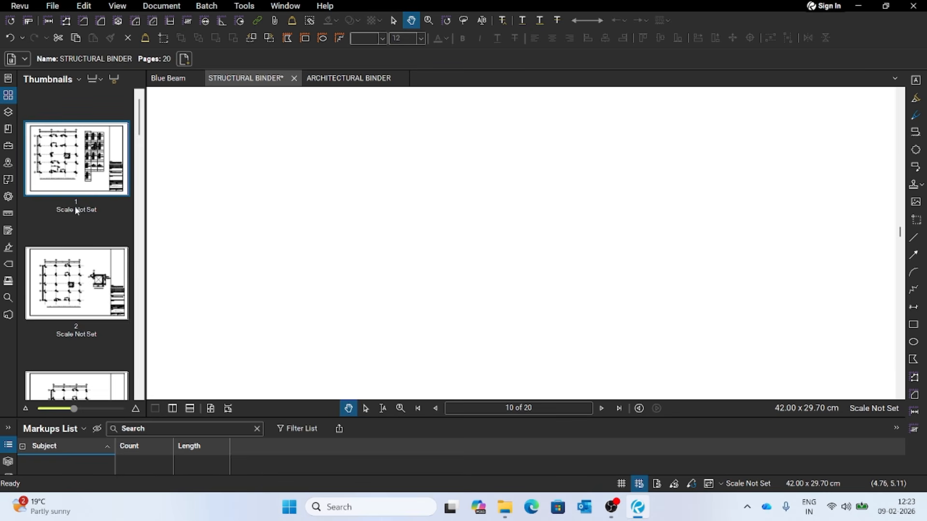
- Return to the calibrated foundation layout on page 5 and compare its scale label with those of the other page thumbnails
click(78, 285)
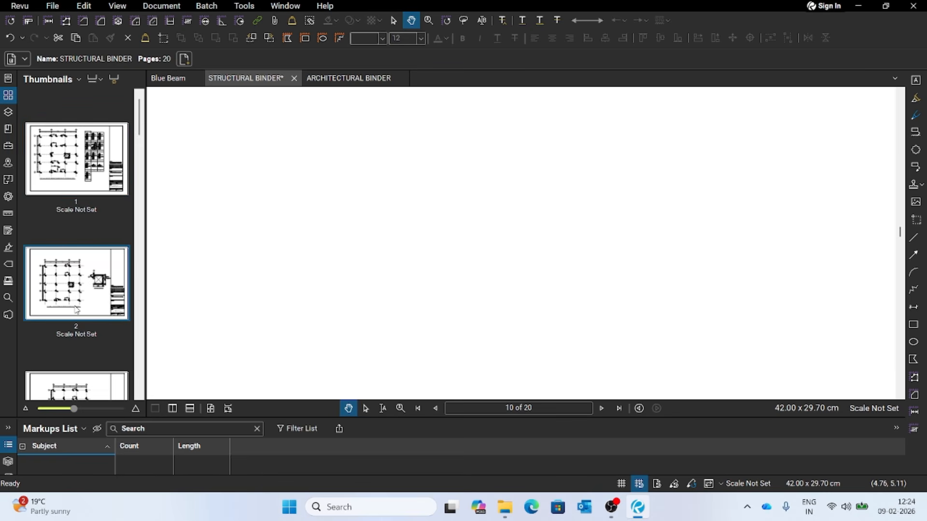
scroll(74, 340, down, 5)
click(76, 316)
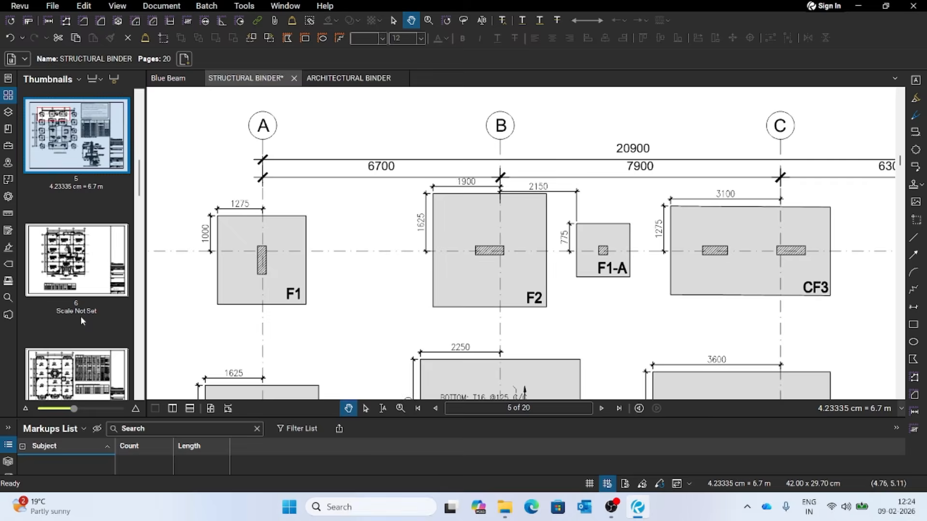
scroll(97, 280, down, 5)
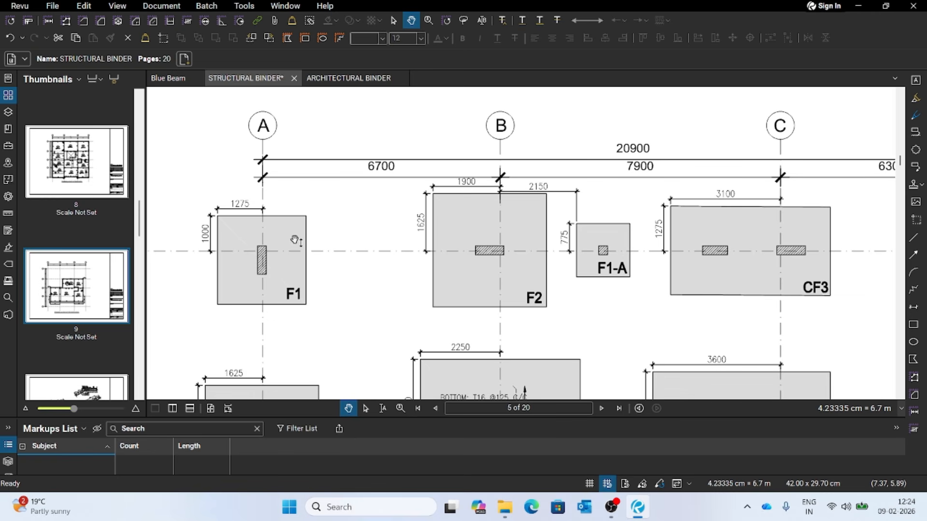
scroll(87, 290, up, 10)
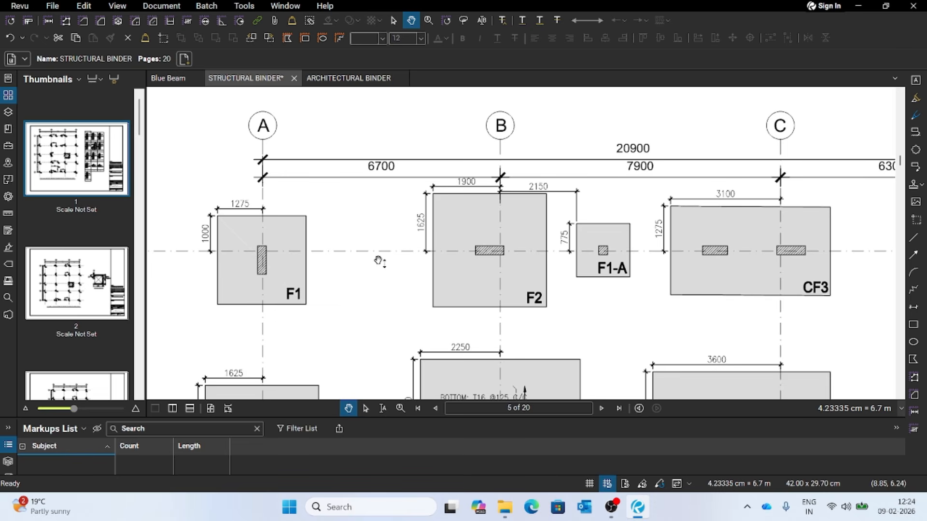
click(96, 302)
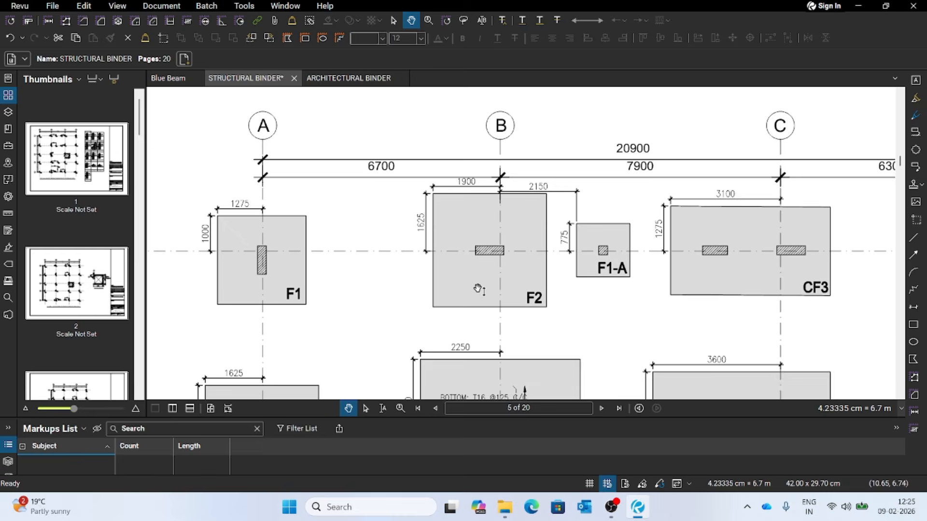
- Bring the drawing title of page 5 into view and rename that page's label as Foundation Layout
scroll(483, 290, down, 5)
scroll(517, 300, down, 8)
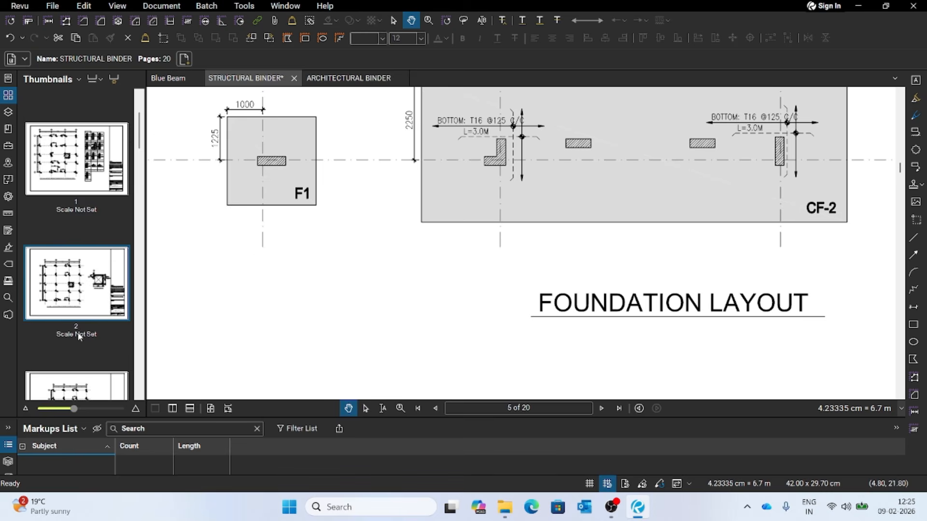
scroll(79, 331, down, 5)
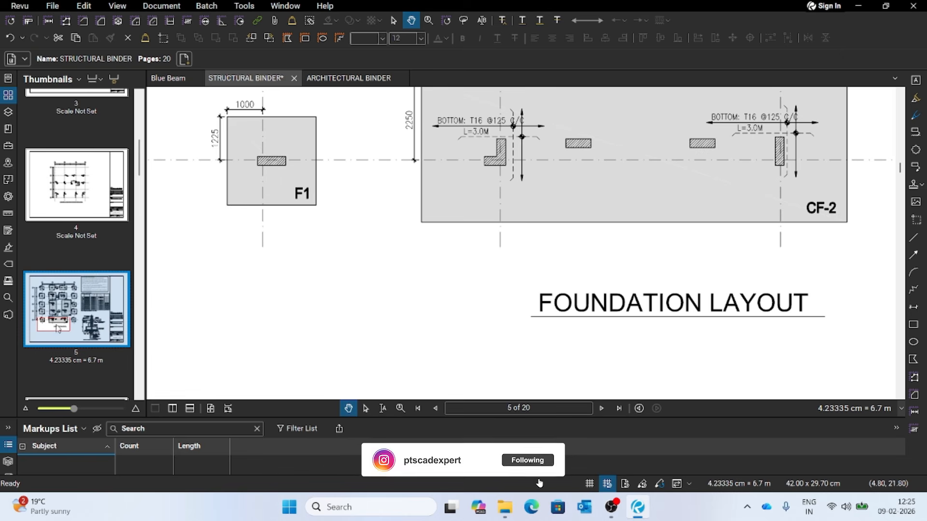
mouse_move(66, 322)
mouse_down()
mouse_move(87, 298)
mouse_move(81, 292)
mouse_move(76, 322)
mouse_up()
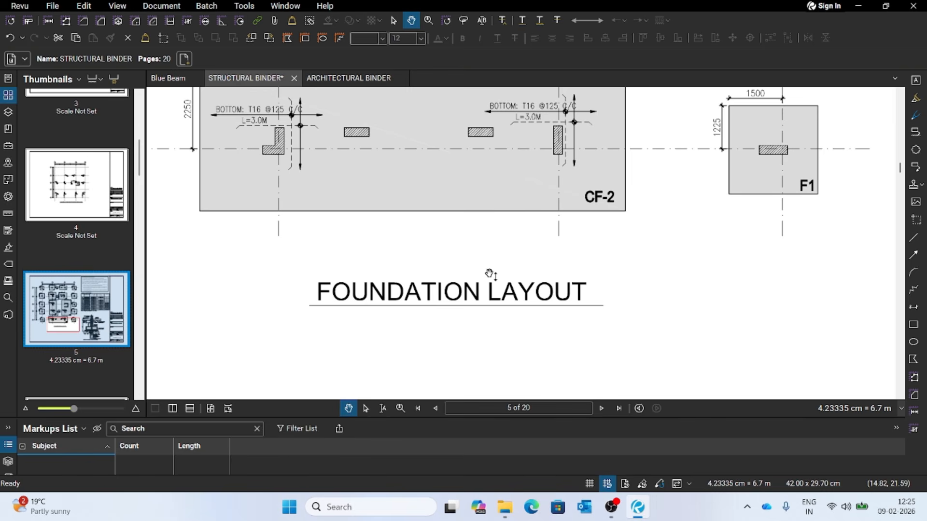
right_click(112, 299)
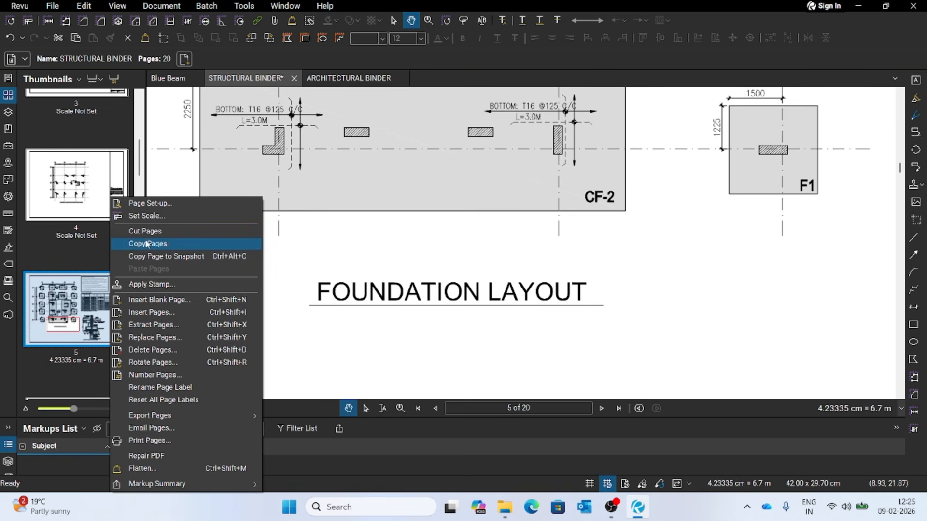
click(166, 388)
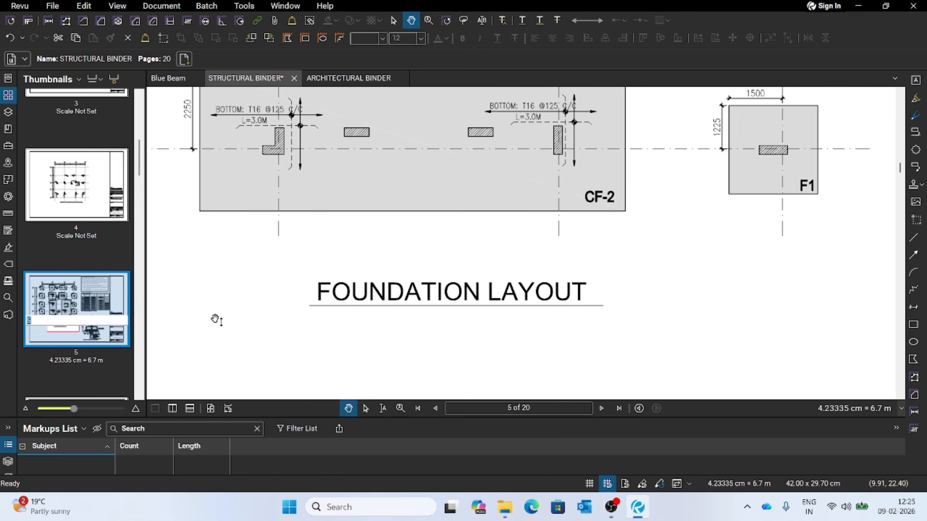
text(Foundation Layout)
key(Return)
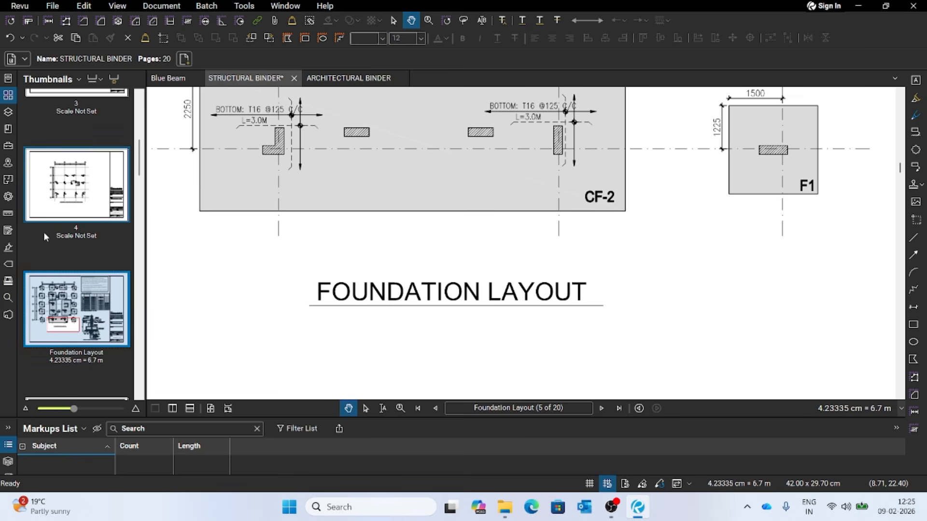
- Switch between page 4 and the Foundation Layout page, and read the full drawing title below the column layout on page 4
click(82, 201)
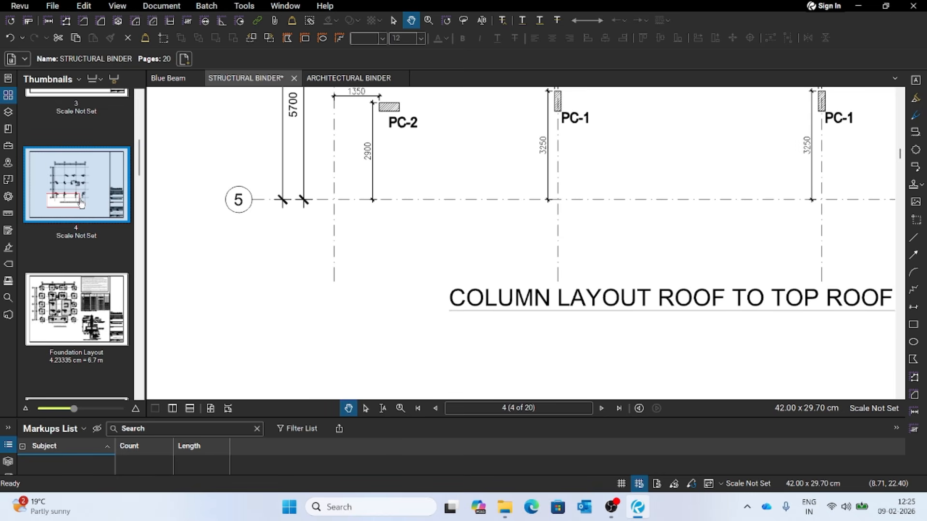
click(80, 311)
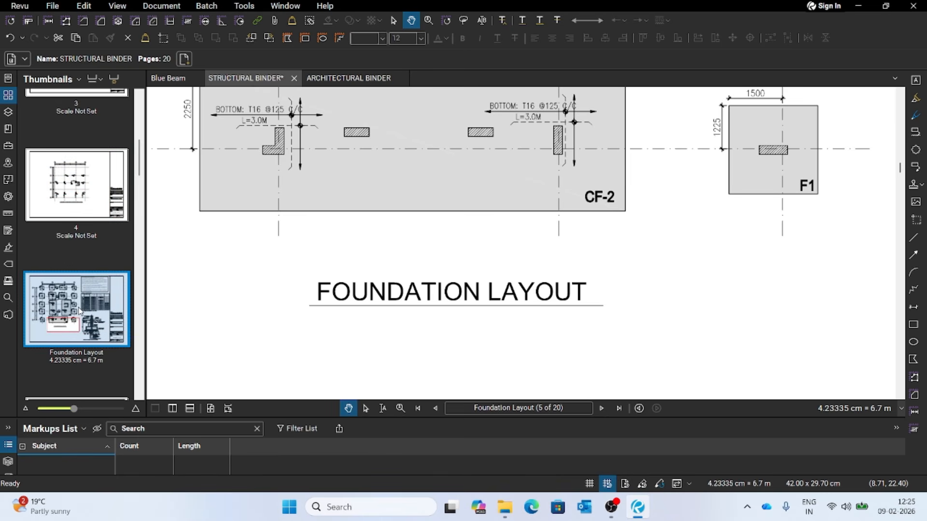
click(82, 201)
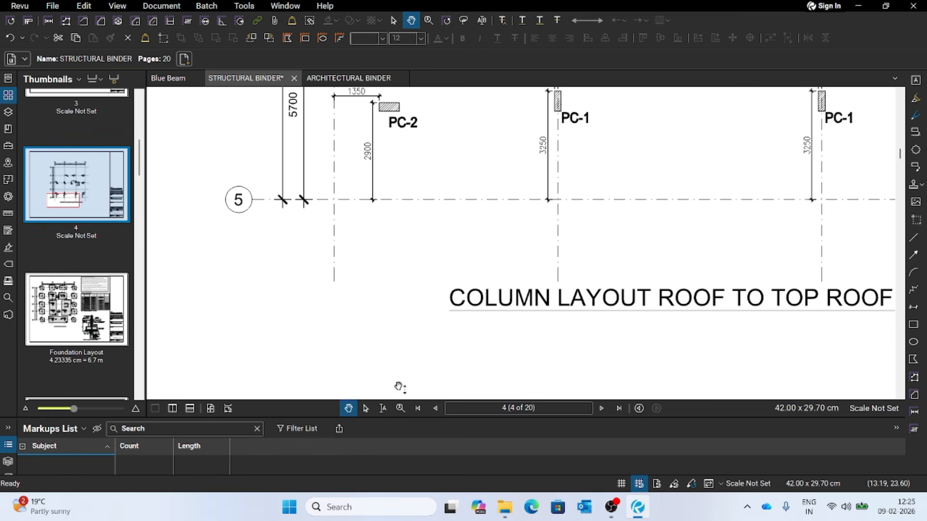
drag(581, 277, 418, 281)
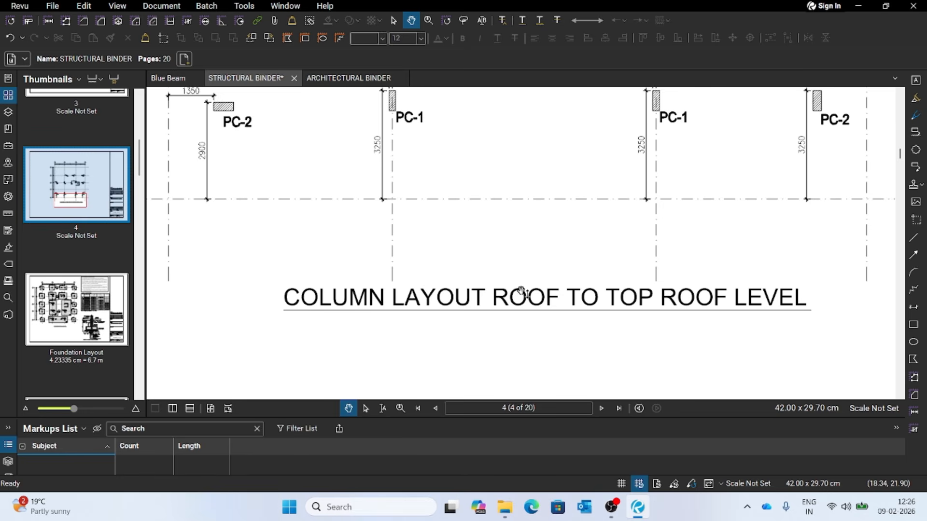
scroll(338, 222, up, 3)
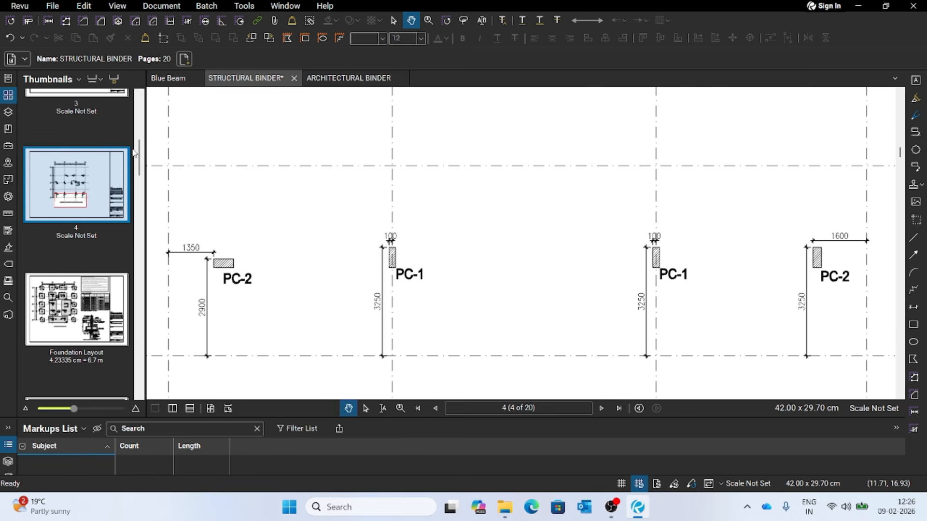
- Go to page 3, read the drawing title below its column layout, and browse the thumbnails on to page 11
click(96, 99)
scroll(449, 280, down, 4)
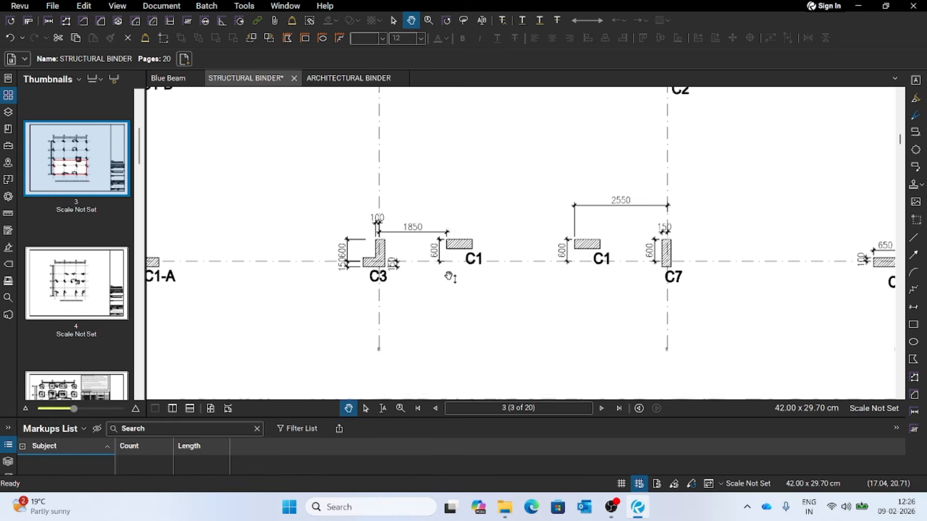
scroll(449, 279, down, 1)
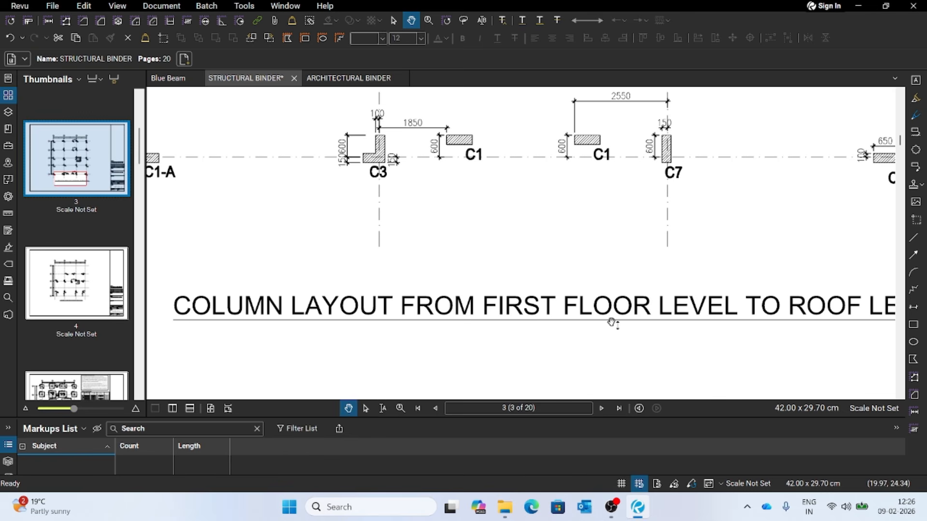
scroll(485, 311, down, 1)
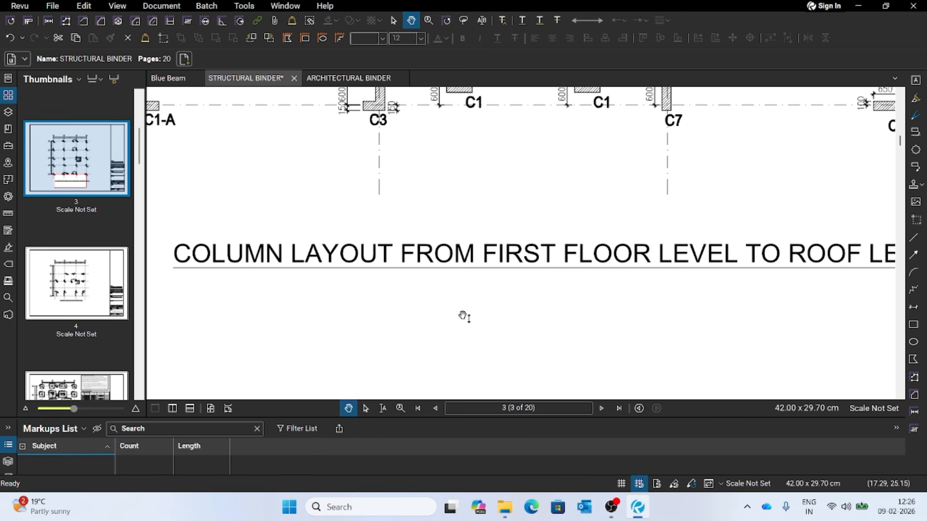
scroll(160, 275, down, 2)
scroll(95, 319, down, 10)
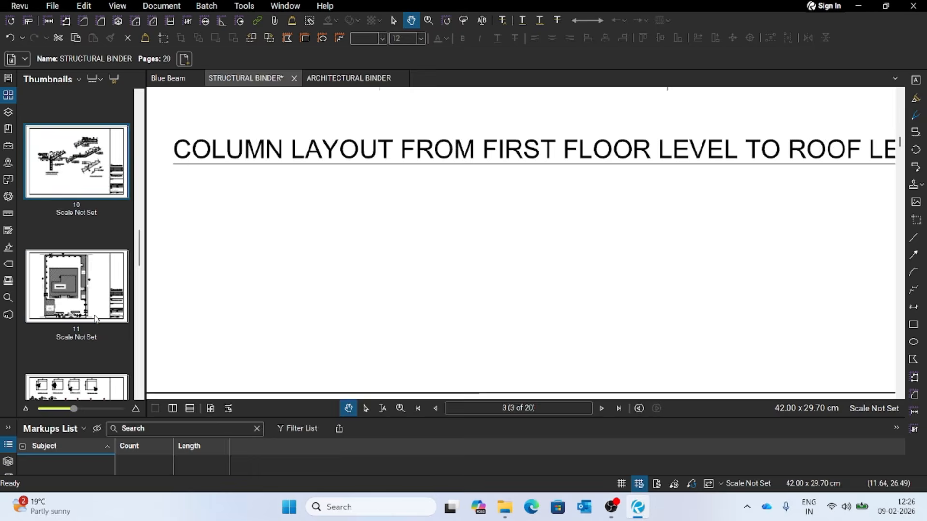
- Go through page 12 to page 13 and view the drawing name in the page 13 title block
click(85, 260)
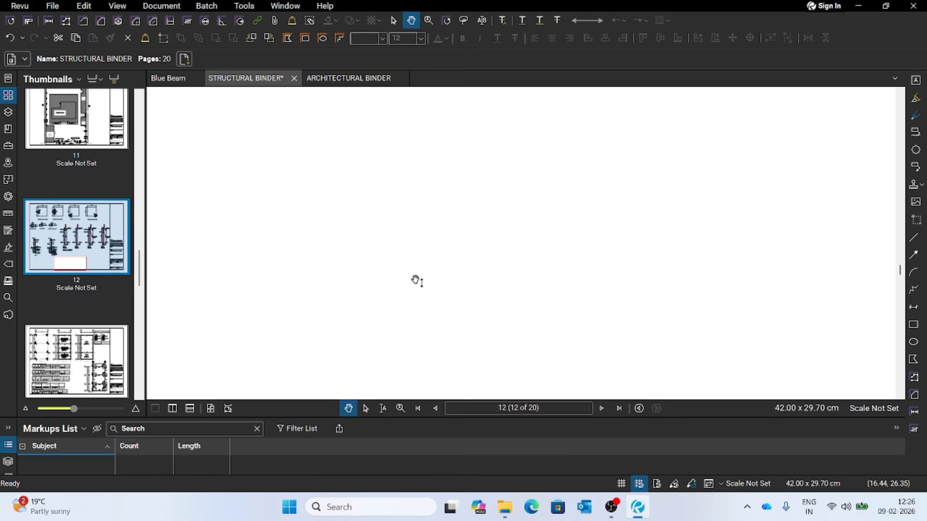
scroll(418, 286, down, 8)
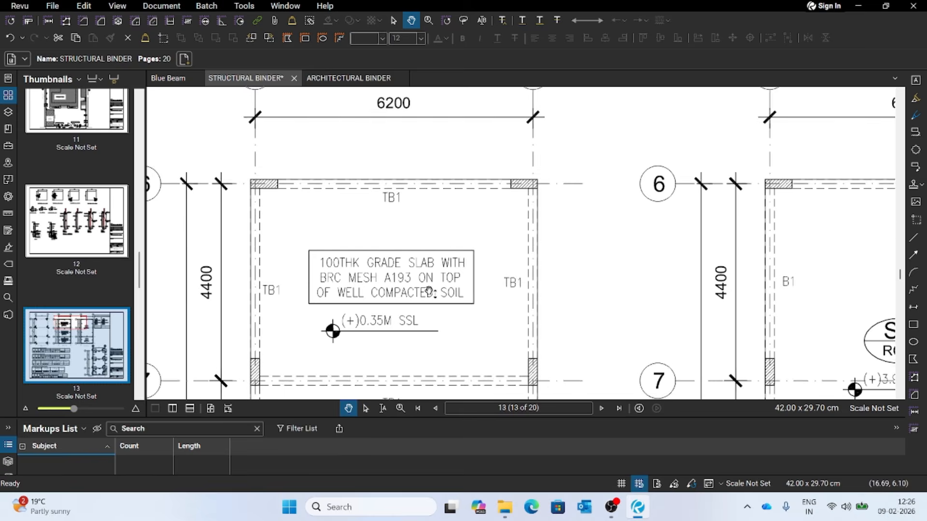
scroll(430, 291, down, 5)
drag(634, 315, 294, 187)
drag(755, 306, 380, 154)
drag(677, 318, 380, 149)
drag(535, 275, 548, 155)
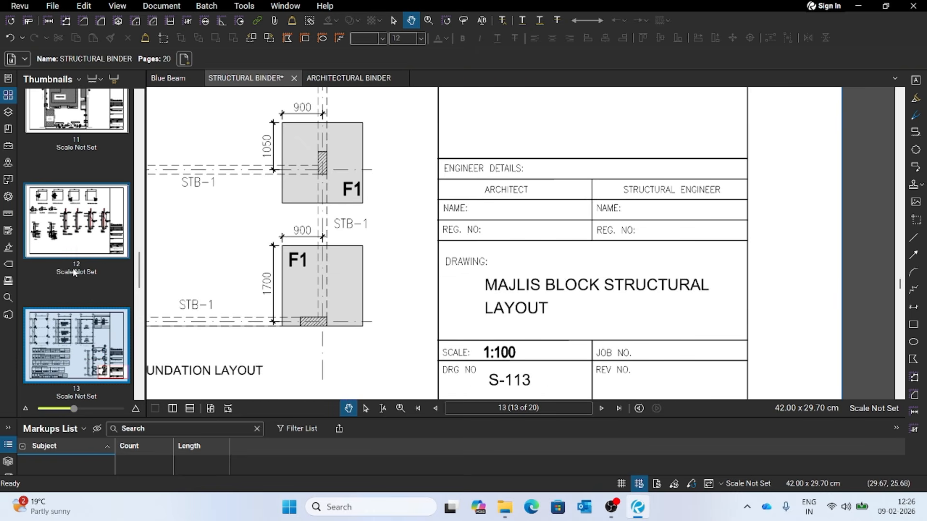
- Rename the page label of page 12 as Majlis Block Structural Layout
right_click(80, 250)
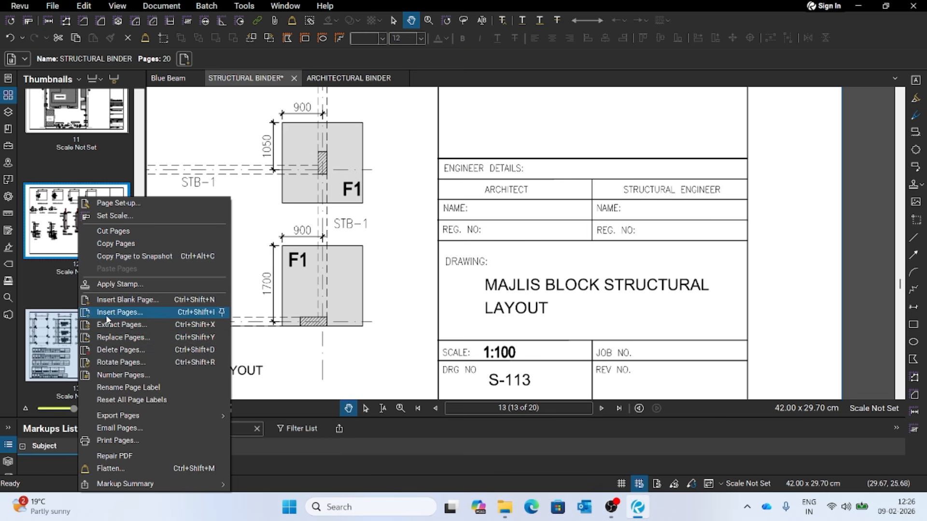
click(137, 387)
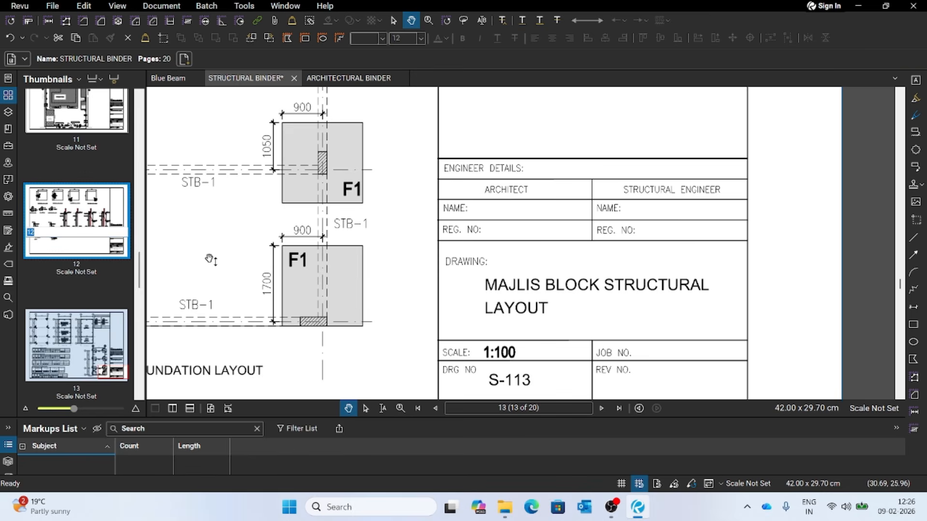
text(Majlis Block Structural Layout)
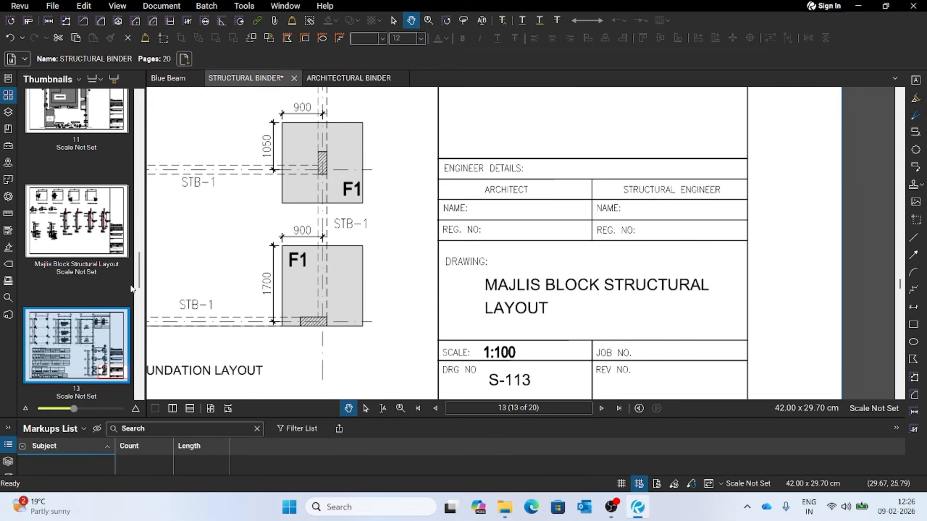
- View the foundation layout on page 13 and browse the thumbnails from page 2 to page 14 to review the page labels
drag(391, 252, 563, 243)
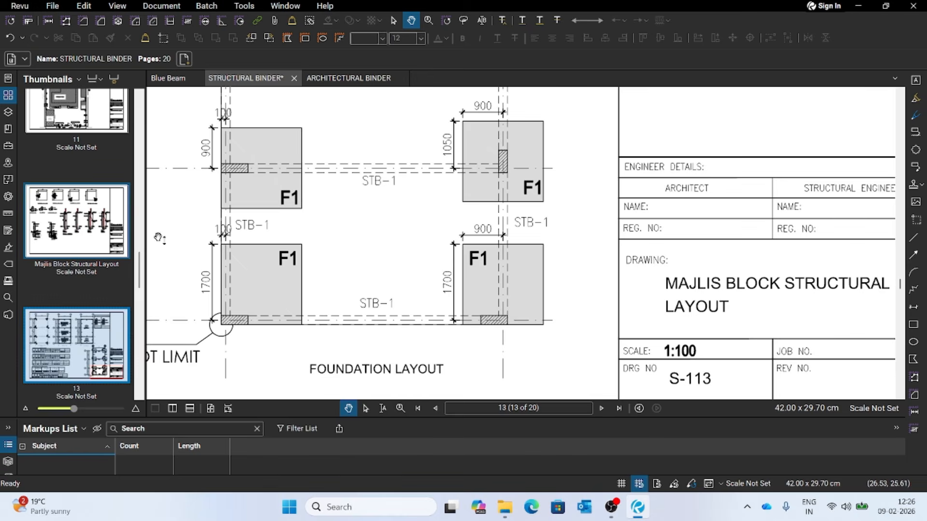
scroll(71, 250, up, 5)
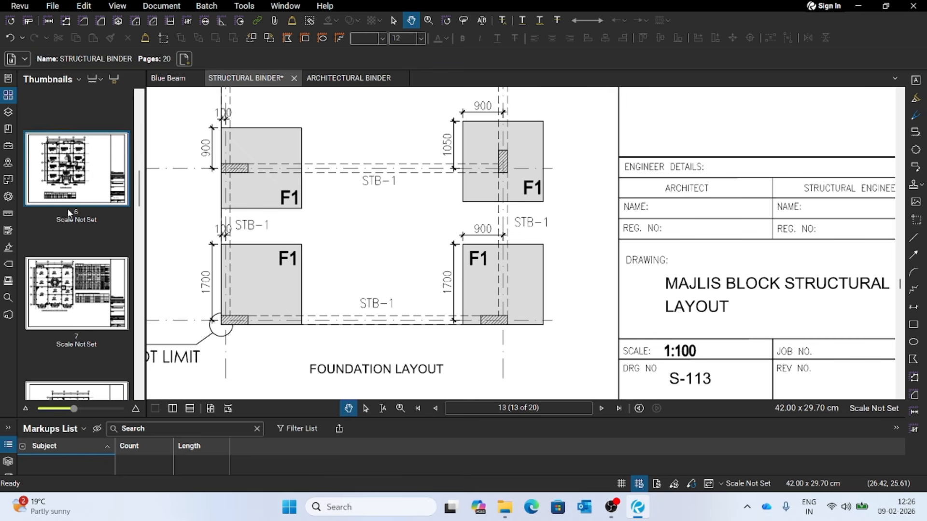
scroll(81, 217, up, 5)
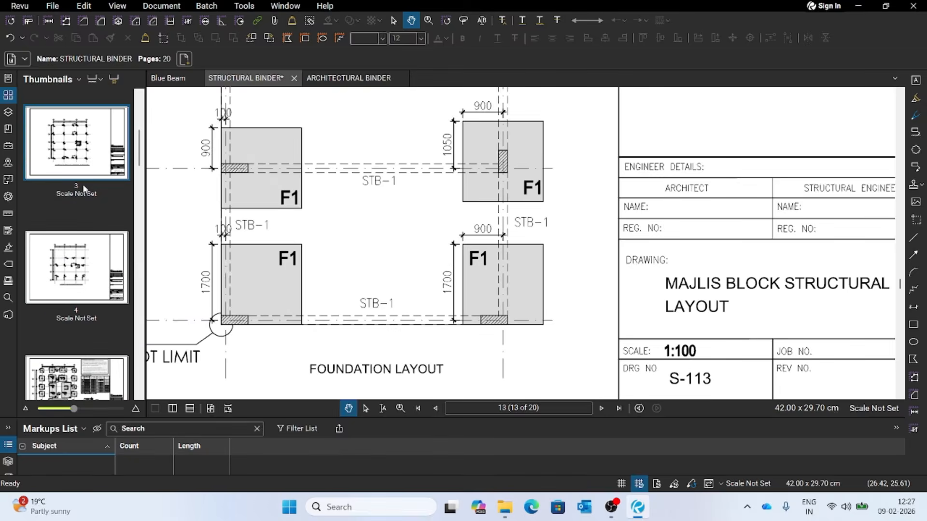
scroll(82, 264, down, 5)
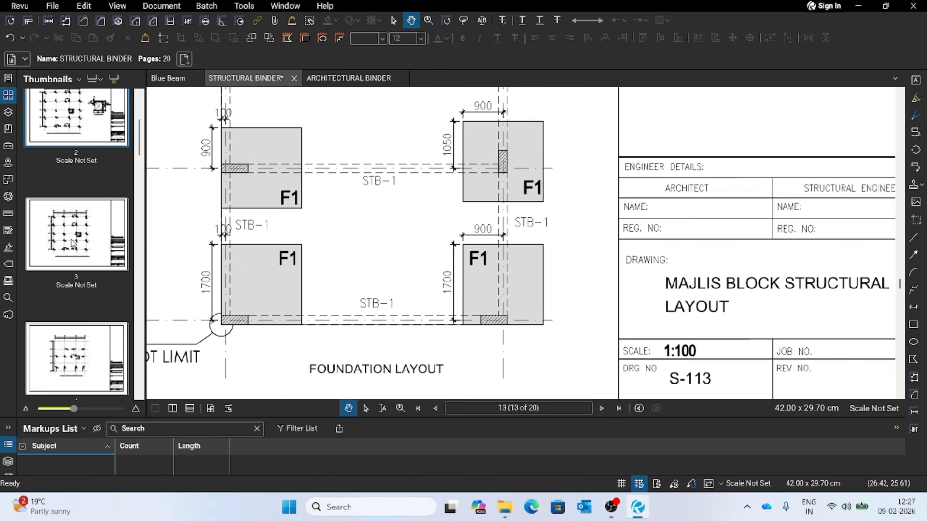
scroll(82, 264, down, 10)
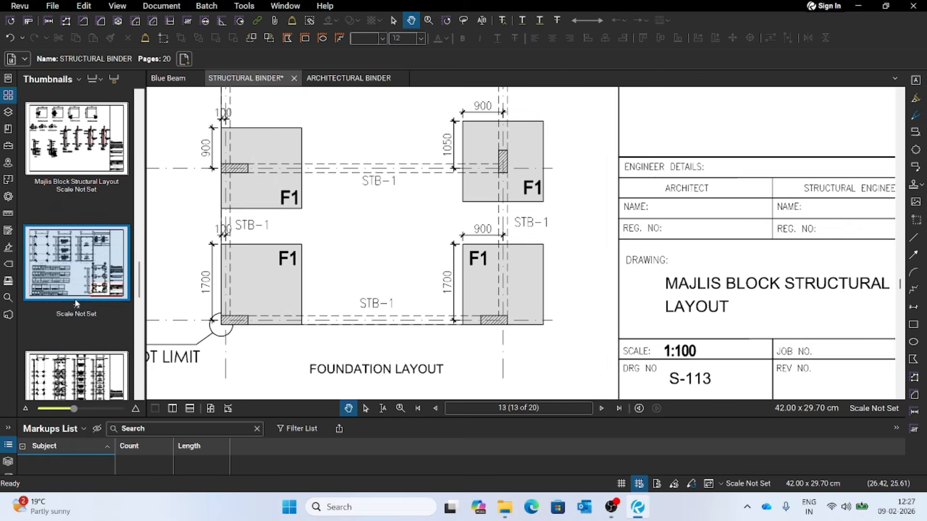
- Browse the thumbnails back to the Foundation Layout page, open it, and view the typical section through the footing
scroll(80, 303, down, 5)
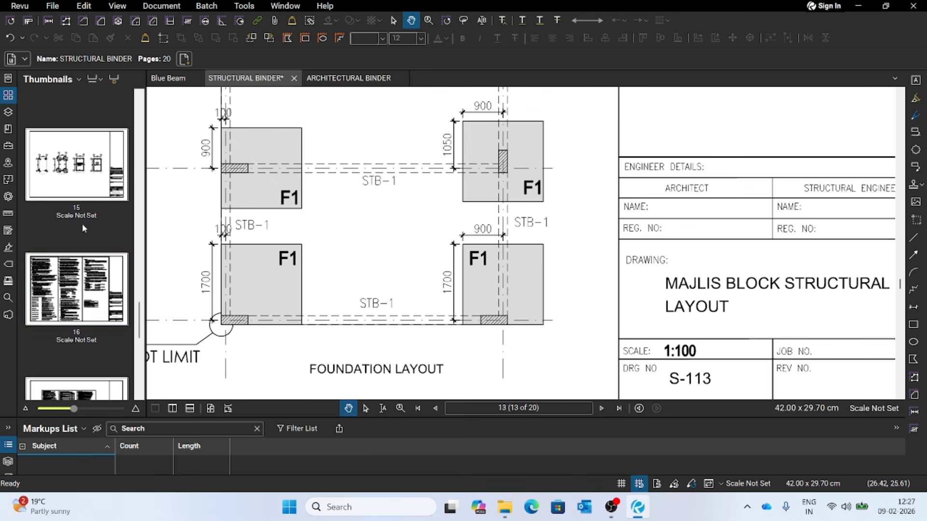
scroll(88, 303, up, 5)
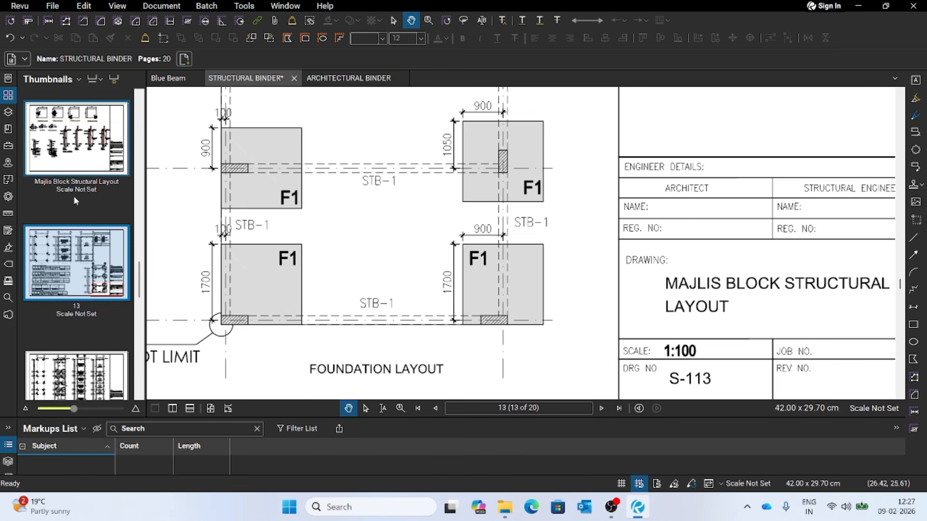
scroll(74, 271, up, 6)
scroll(80, 304, up, 7)
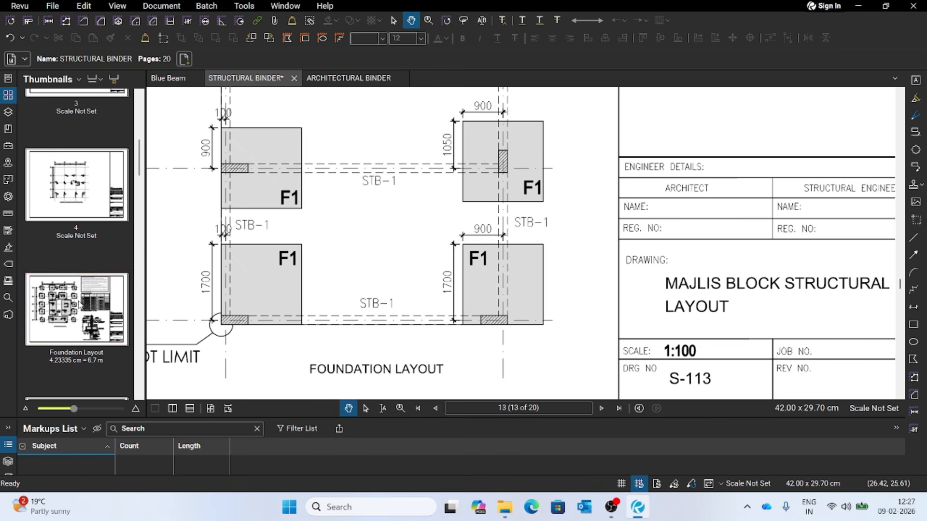
click(80, 330)
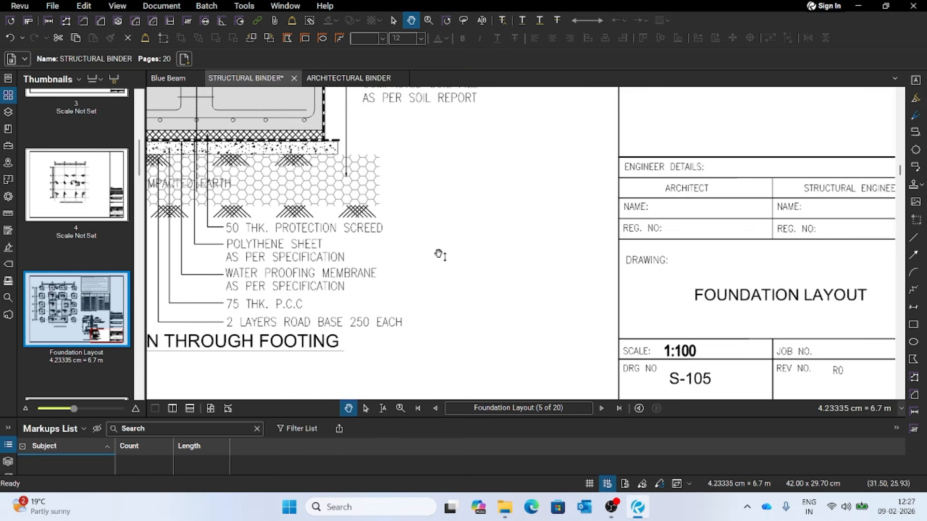
mouse_move(348, 241)
mouse_down()
mouse_move(578, 283)
mouse_move(620, 322)
mouse_up()
drag(430, 312, 430, 261)
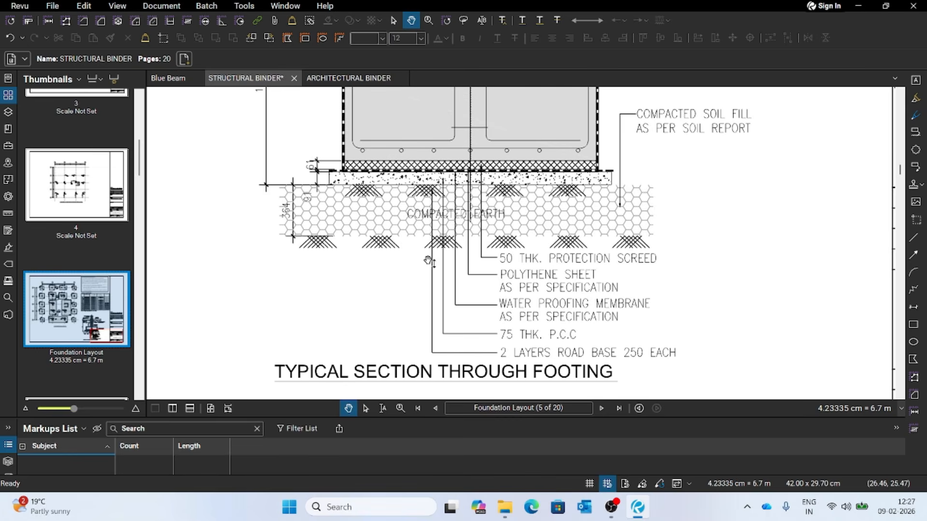
scroll(427, 274, down, 1)
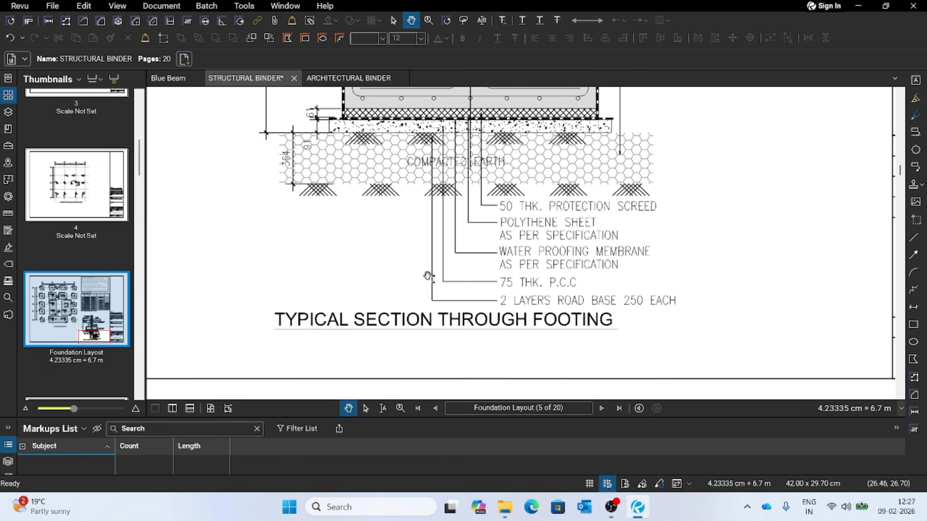
- Examine the foundation plan on the Foundation Layout page, following the footings along grid lines 1 to 4 and A to D
key(z)
scroll(429, 277, down, 5)
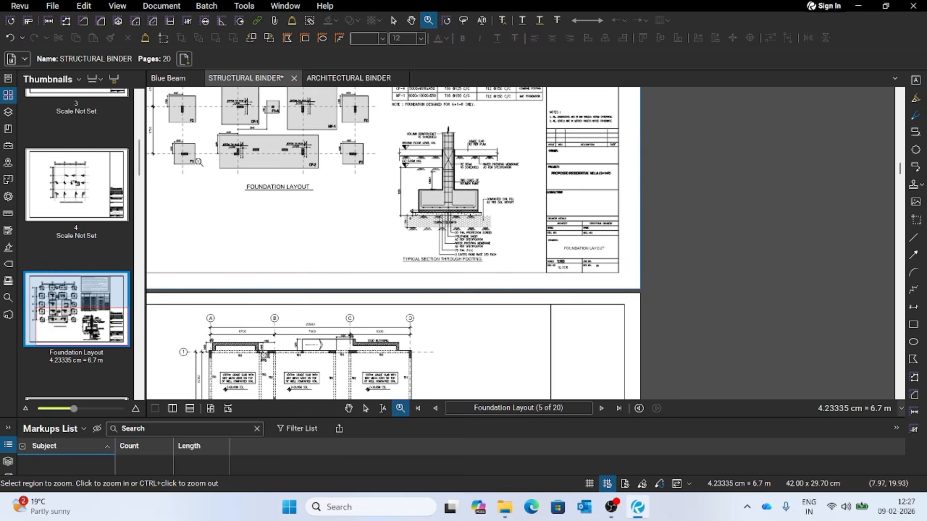
scroll(199, 159, up, 2)
scroll(508, 269, down, 3)
scroll(349, 114, up, 3)
scroll(350, 113, up, 3)
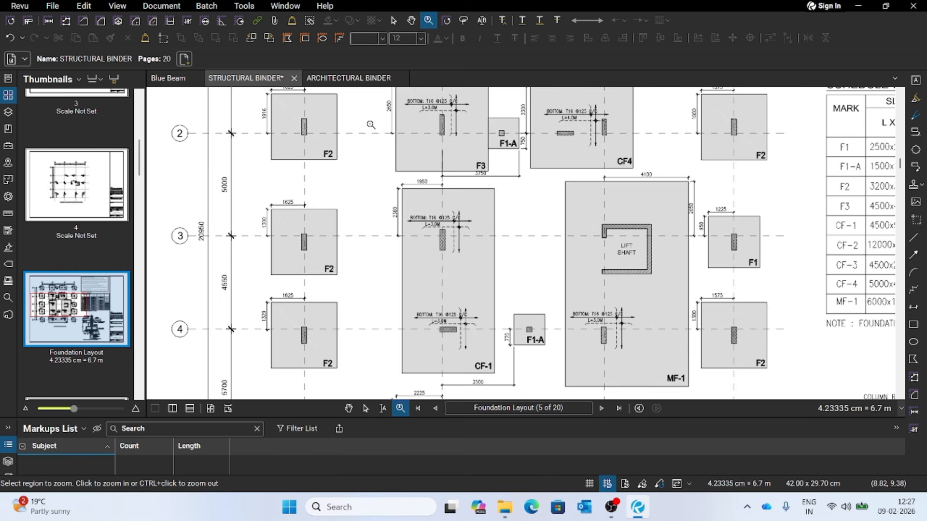
drag(356, 140, 383, 259)
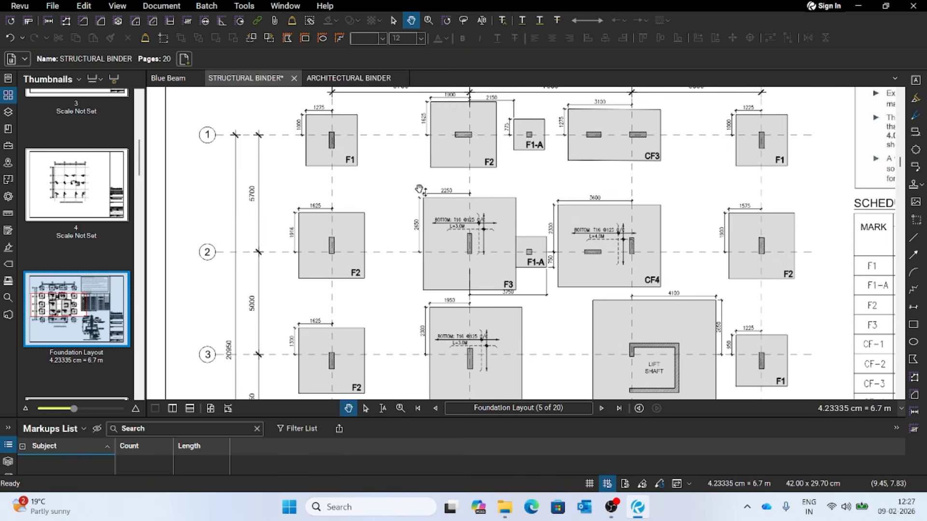
mouse_move(396, 154)
mouse_down()
mouse_move(360, 230)
mouse_move(323, 224)
mouse_up()
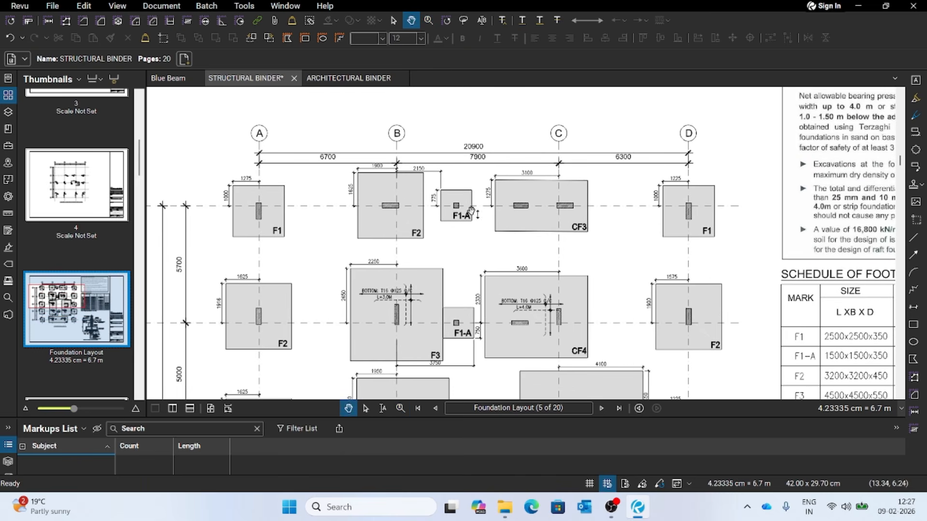
drag(328, 134, 400, 111)
scroll(364, 164, up, 2)
scroll(387, 182, down, 2)
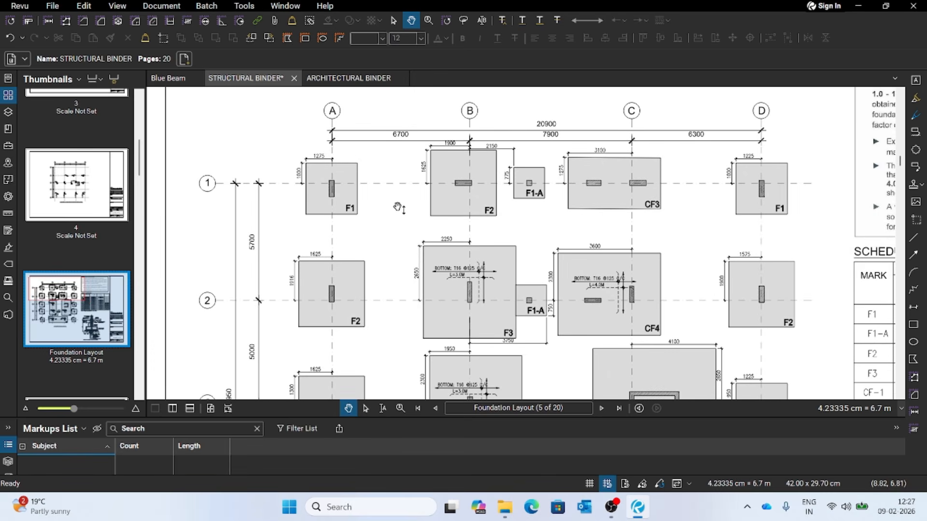
drag(388, 203, 320, 180)
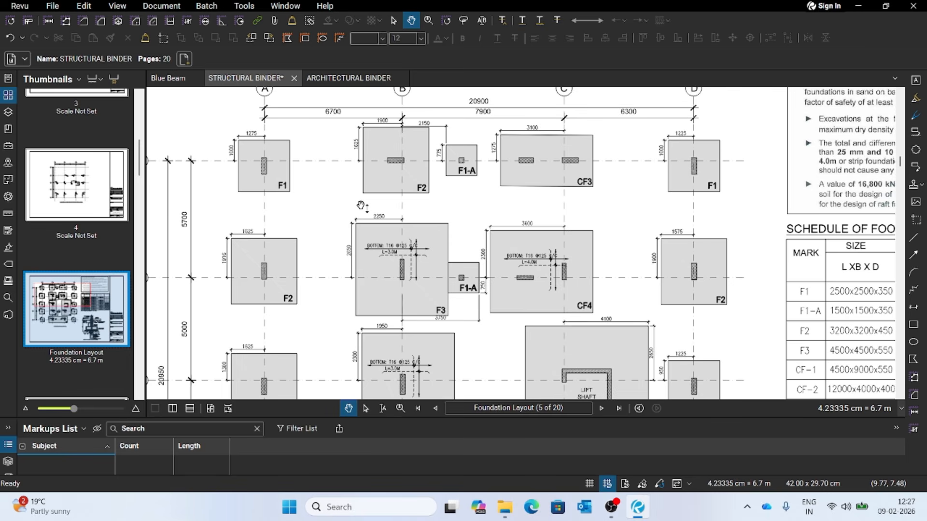
- Read the Schedule of Footing for sizes and reinforcement, and compare it with the footing marks on the plan
drag(753, 304, 366, 218)
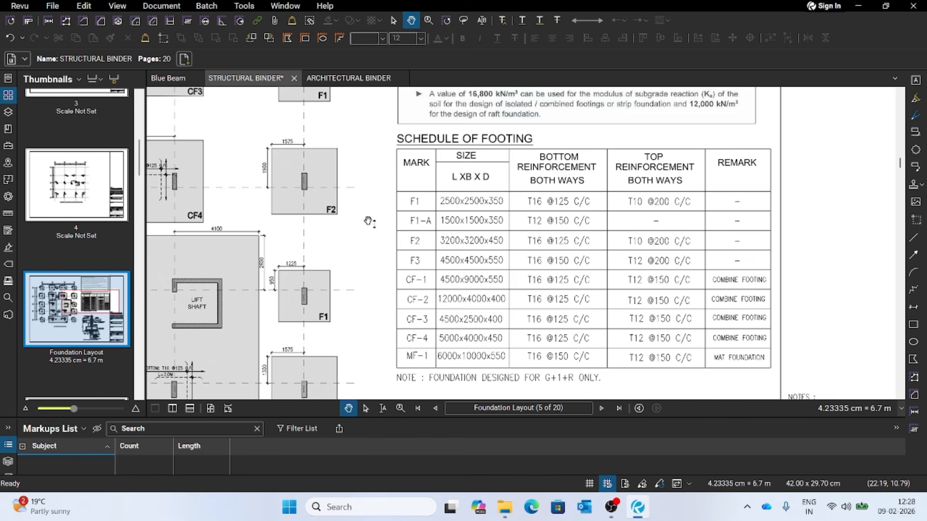
mouse_move(353, 202)
mouse_down()
mouse_move(596, 226)
mouse_move(590, 240)
mouse_up()
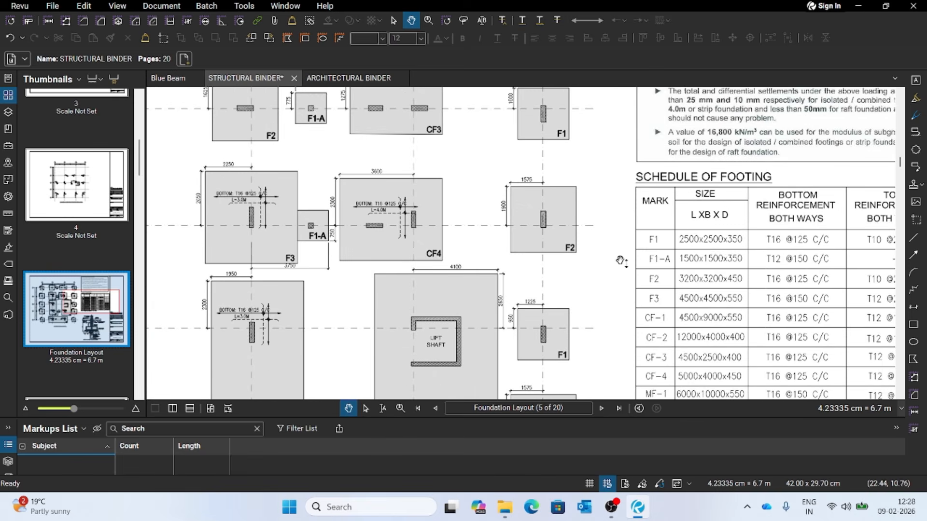
scroll(622, 261, down, 2)
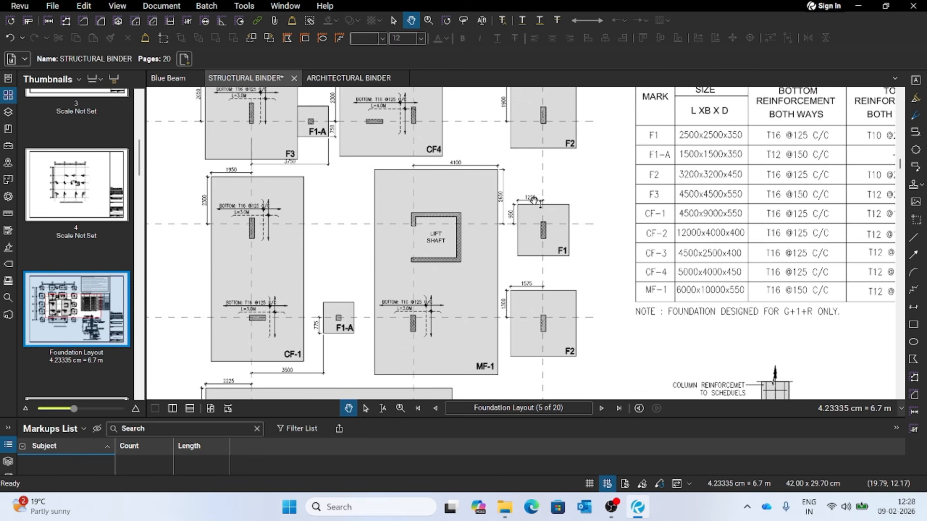
mouse_move(596, 176)
mouse_down()
mouse_move(629, 221)
mouse_move(653, 283)
mouse_up()
mouse_move(501, 160)
mouse_down()
mouse_move(583, 190)
mouse_move(625, 224)
mouse_move(624, 238)
mouse_up()
scroll(559, 203, down, 2)
scroll(622, 189, up, 1)
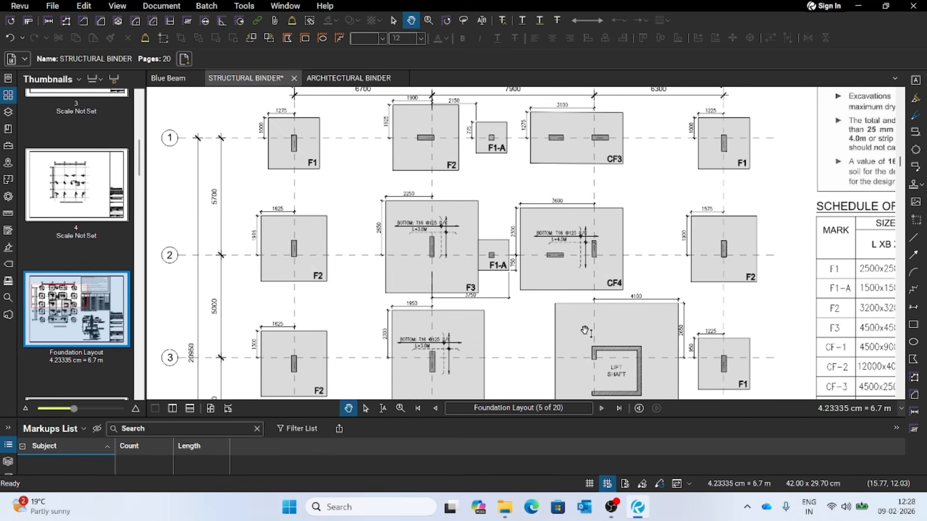
- Examine footings F1 and F2 on grid line 1 of the foundation plan up close
click(399, 411)
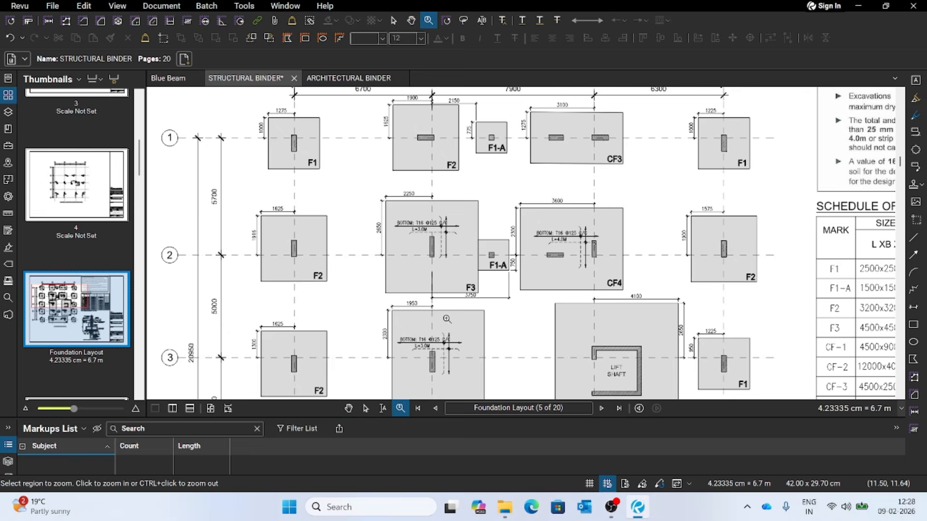
scroll(450, 318, down, 2)
scroll(451, 318, up, 2)
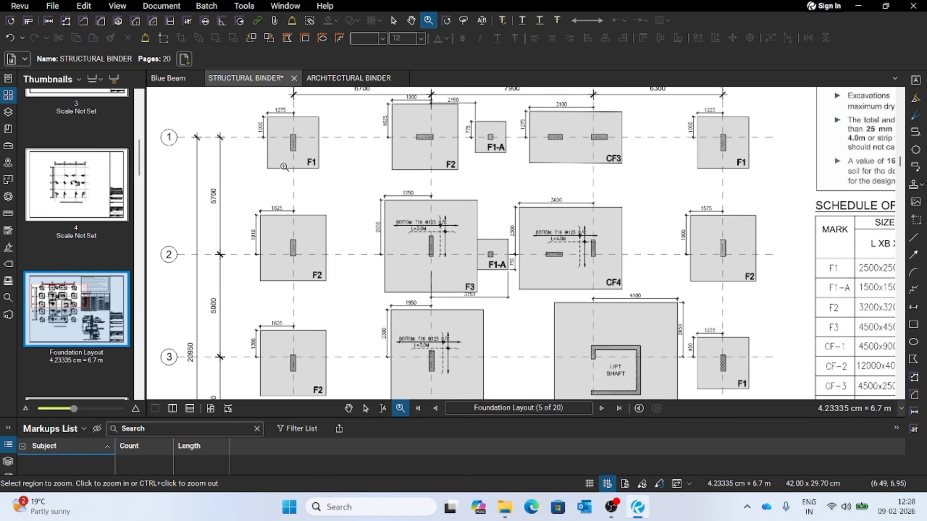
scroll(277, 107, up, 3)
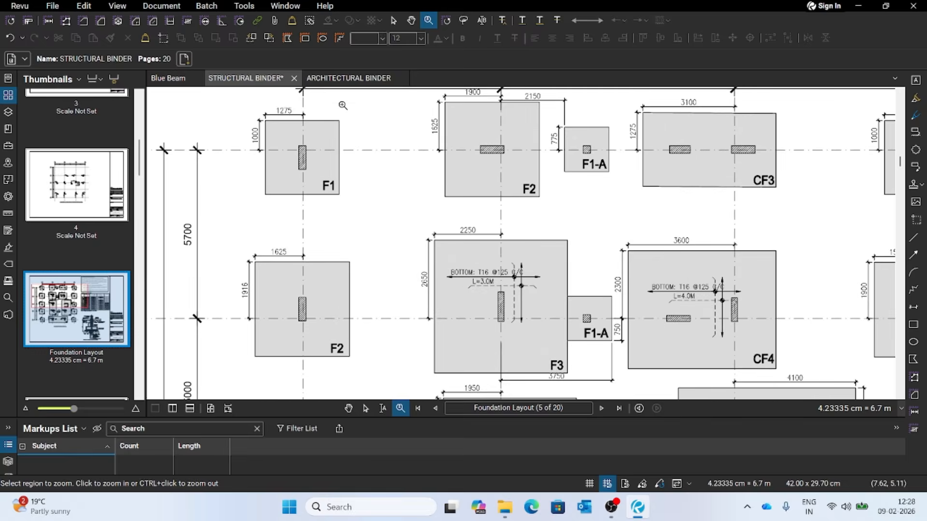
scroll(410, 158, down, 2)
scroll(333, 145, up, 3)
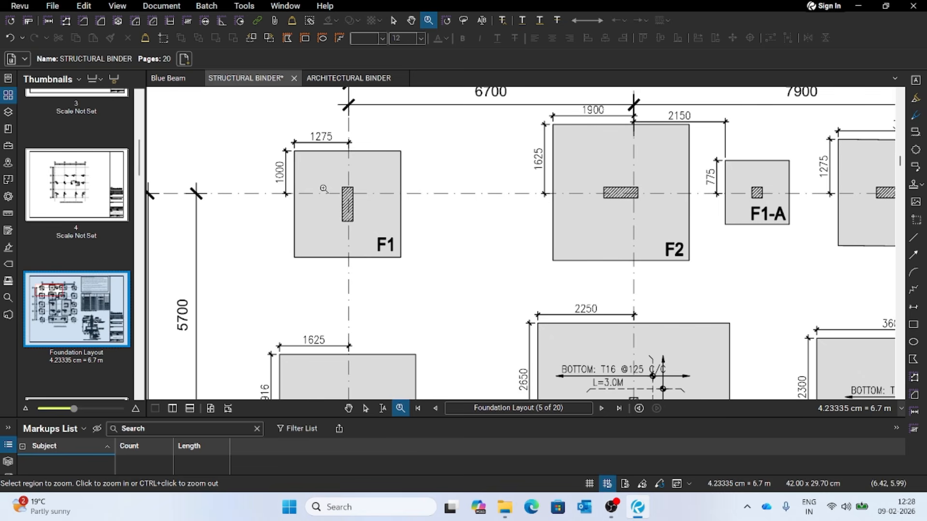
key(Escape)
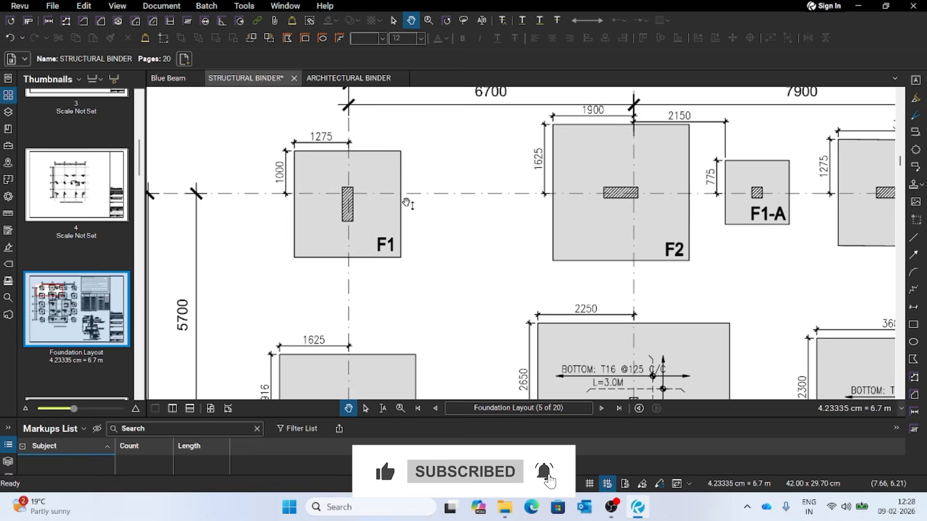
scroll(408, 205, up, 2)
drag(466, 275, 414, 261)
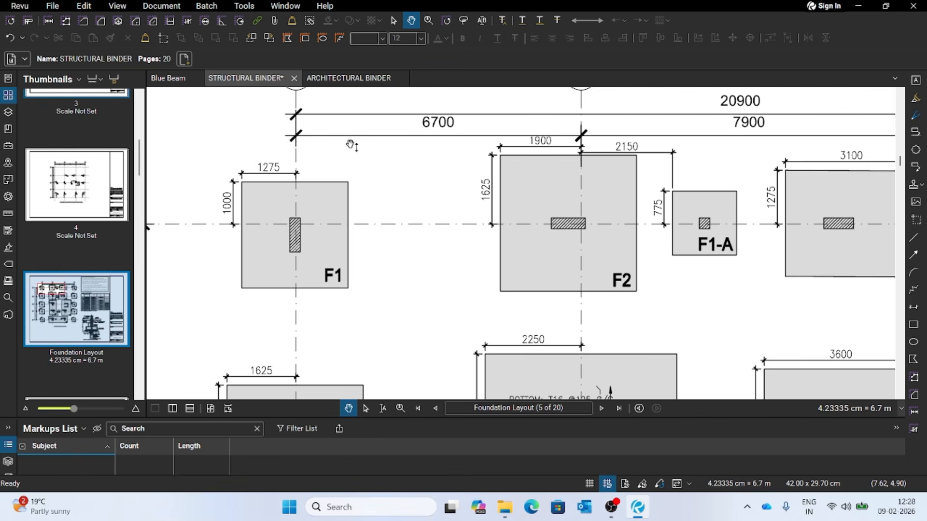
- Measure the area of footing F1 at grid A-1 by tracing its four corners with the Area tool
click(100, 24)
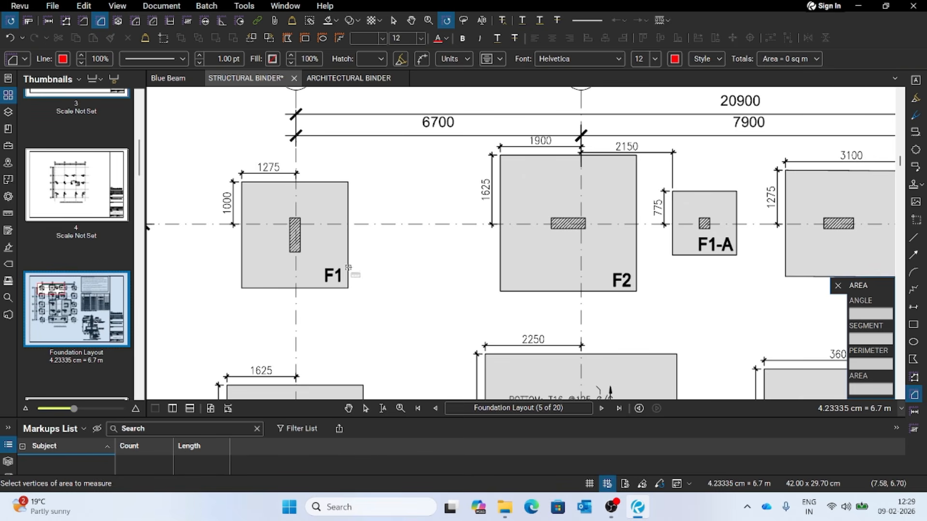
click(242, 182)
click(348, 182)
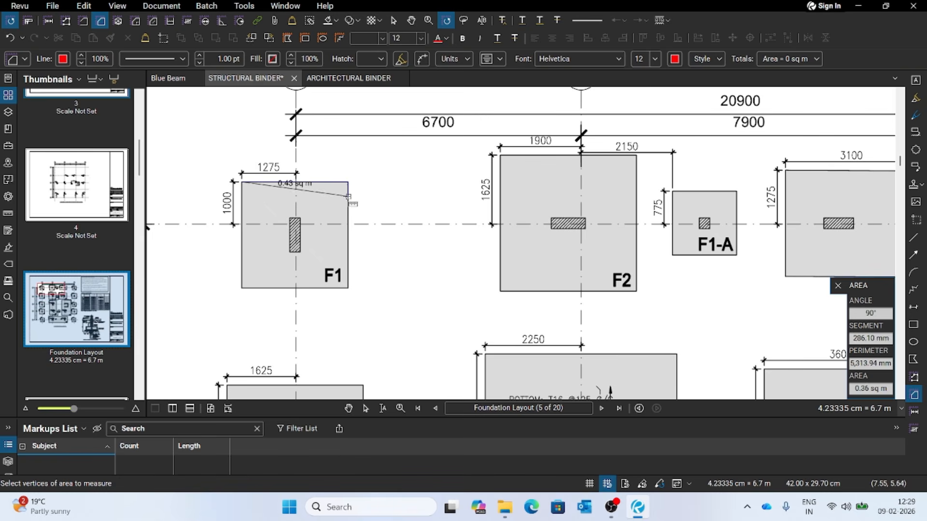
click(349, 289)
click(242, 288)
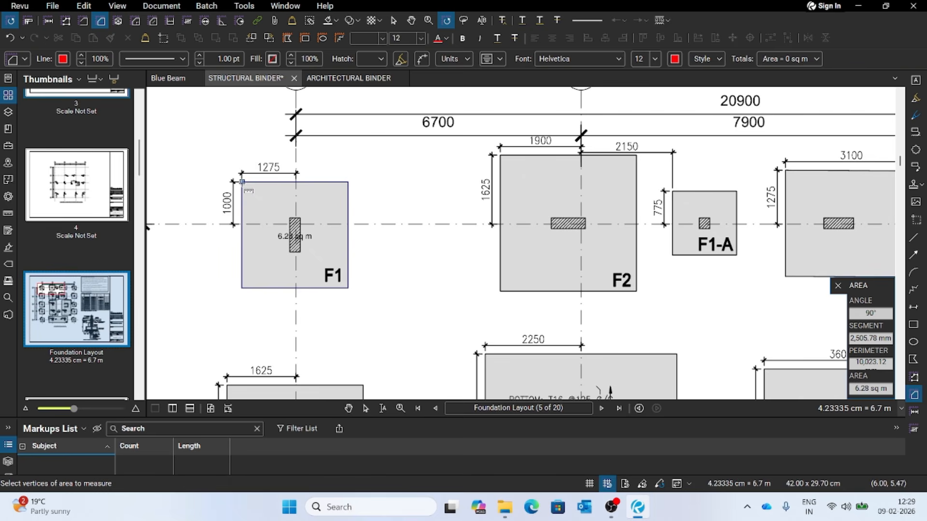
click(242, 182)
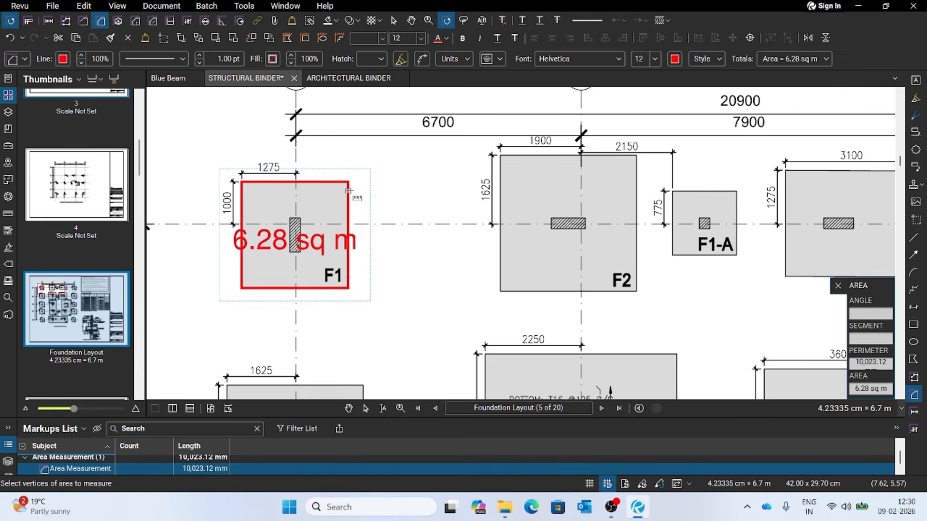
- Measure the area of footing F2 at grid B-1 by its four corners, and inspect the area markup on F1
scroll(425, 203, down, 1)
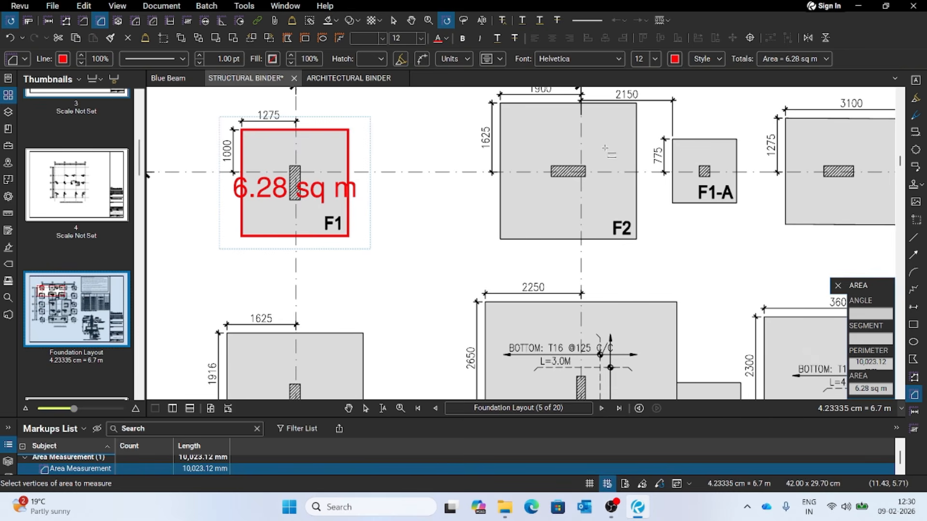
scroll(599, 155, up, 1)
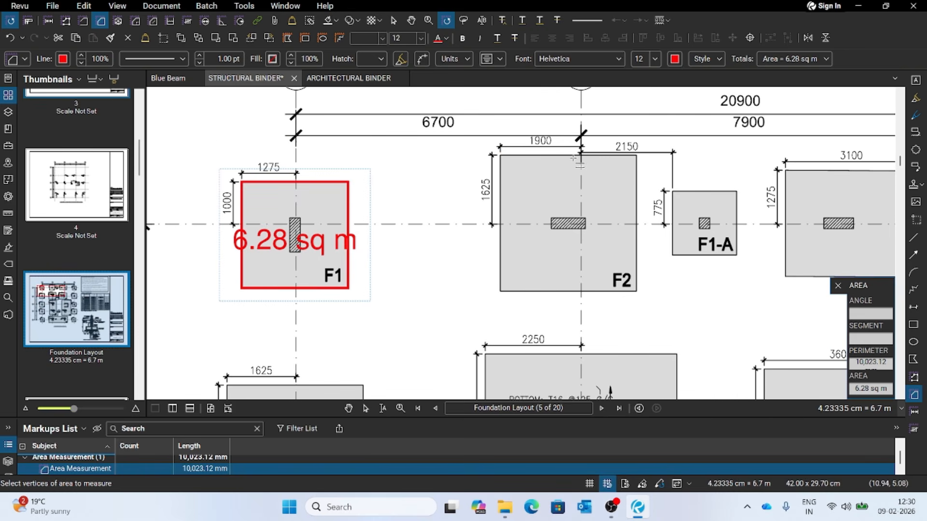
click(500, 156)
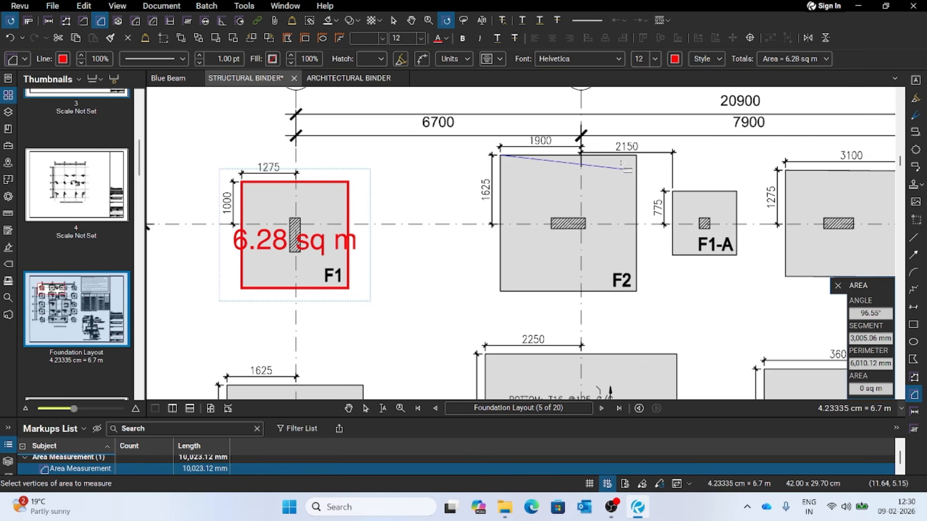
click(636, 156)
click(636, 291)
click(500, 291)
click(500, 155)
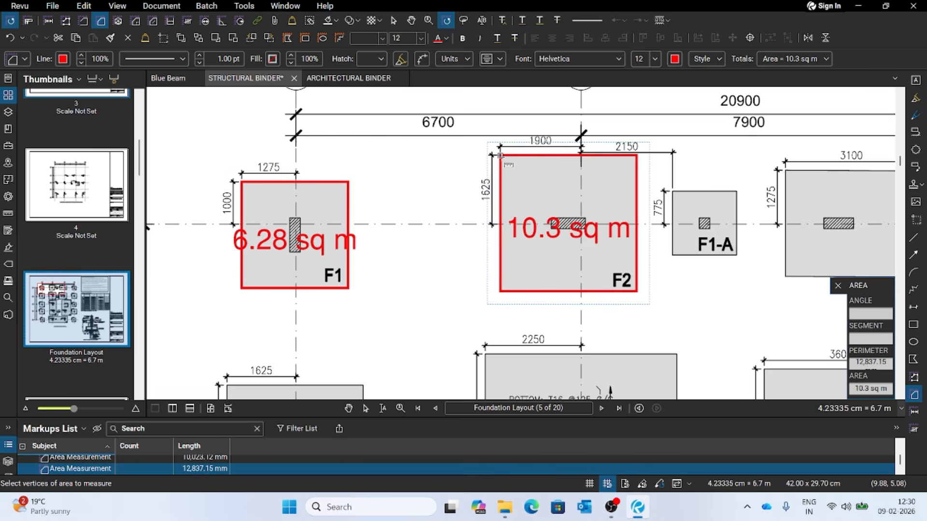
scroll(415, 194, down, 1)
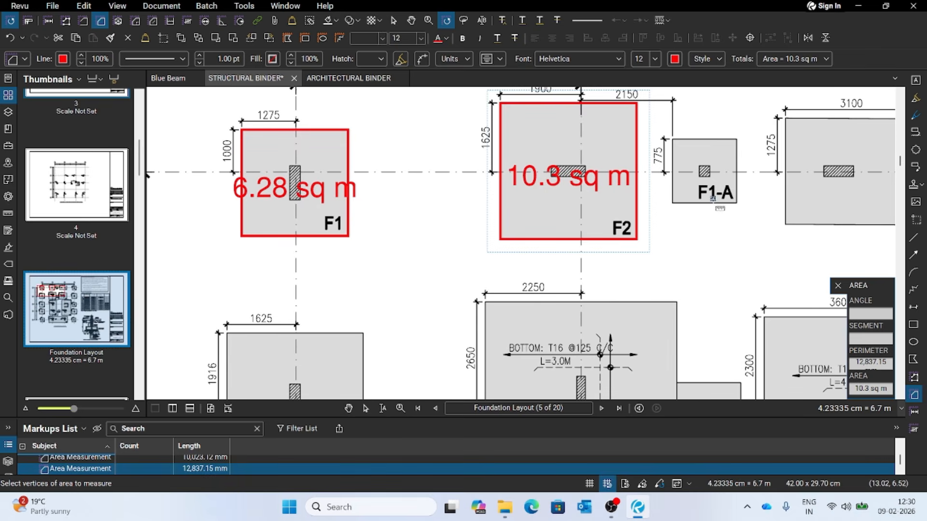
scroll(714, 198, up, 1)
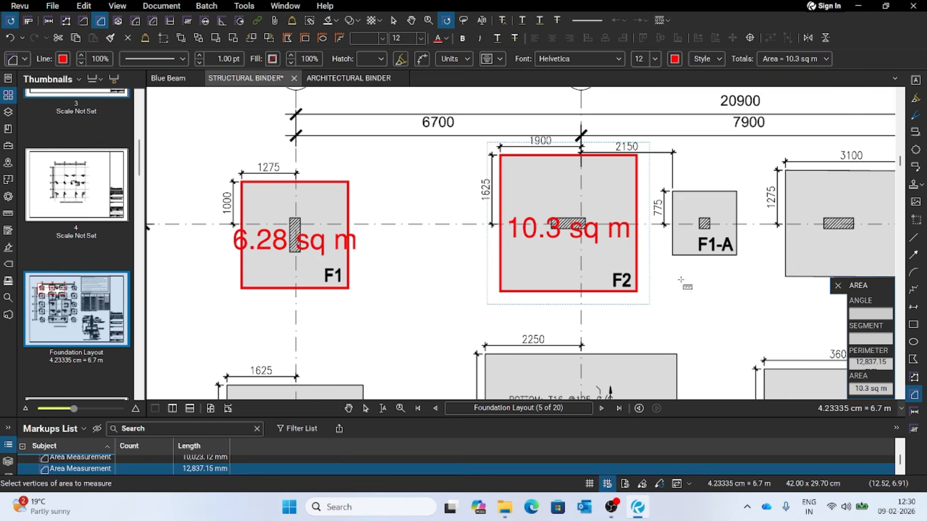
key(Escape)
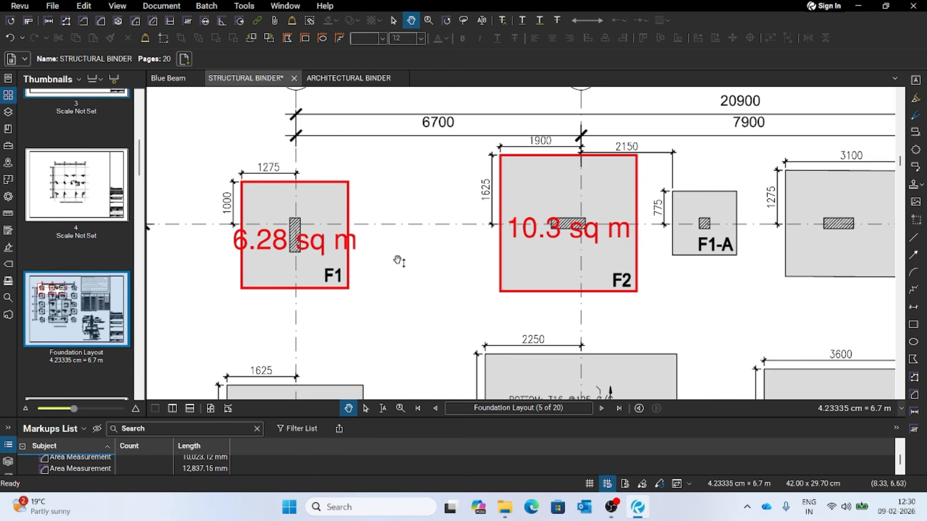
click(349, 215)
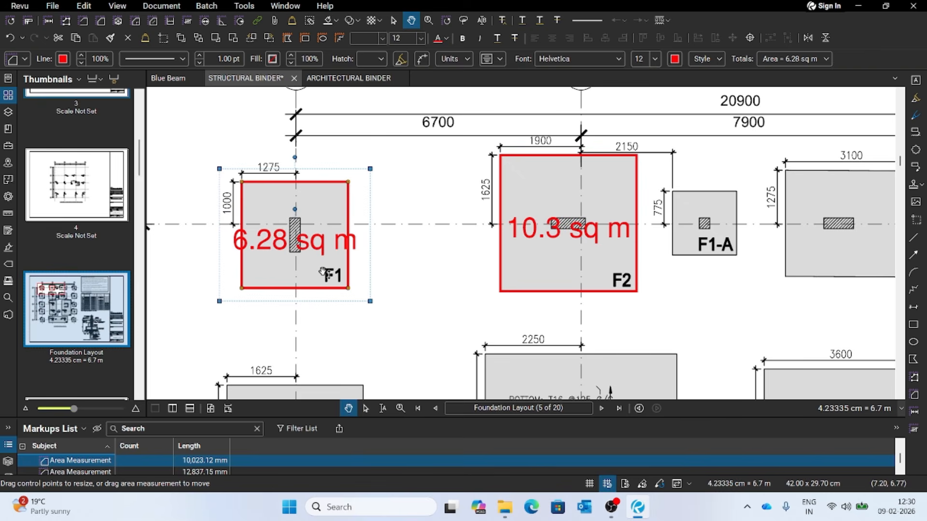
click(424, 202)
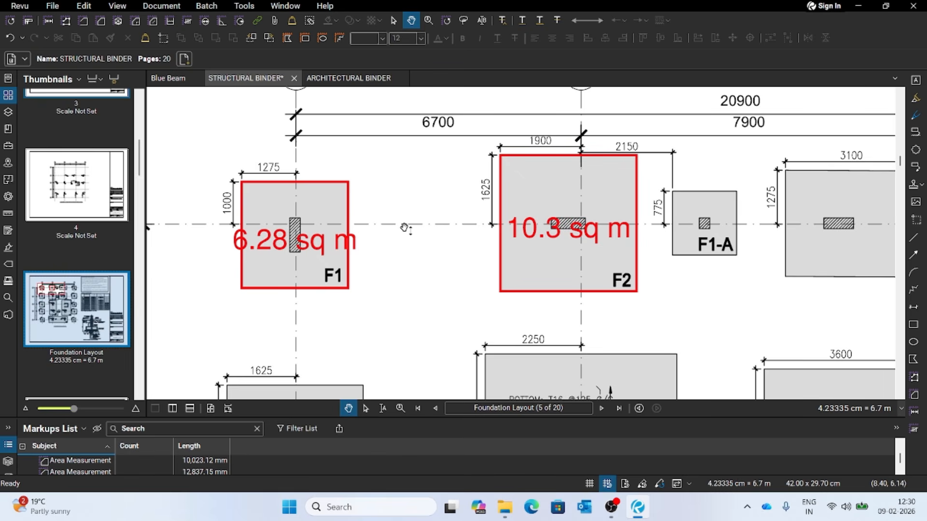
- Select the area markup on footing F1 and review its measurement totals
click(356, 216)
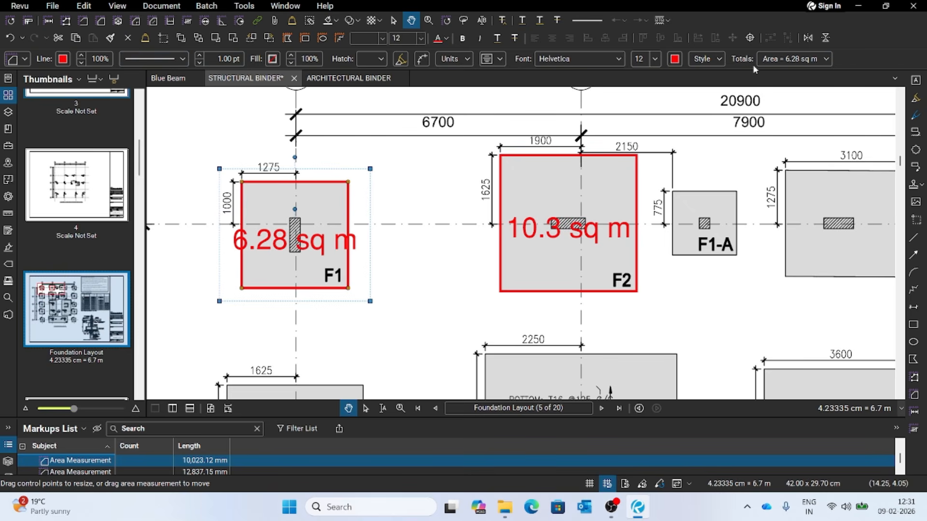
click(826, 59)
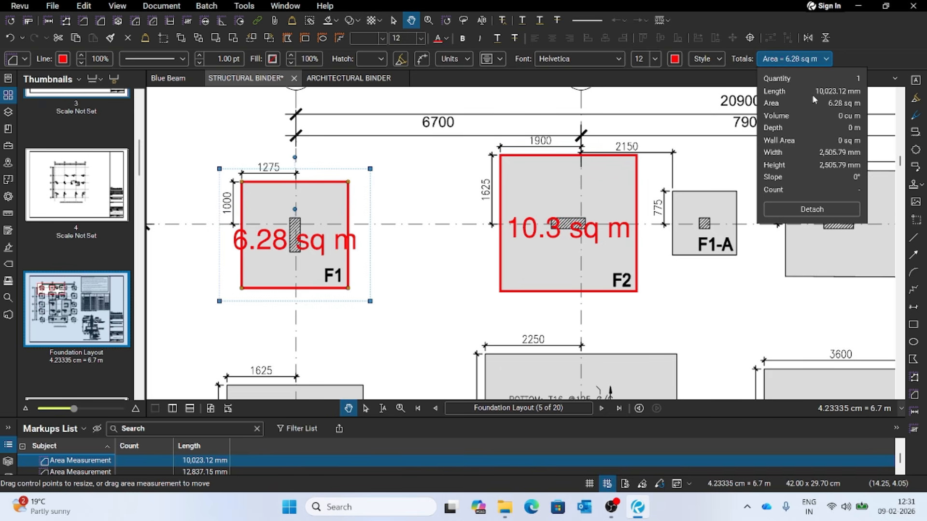
click(861, 58)
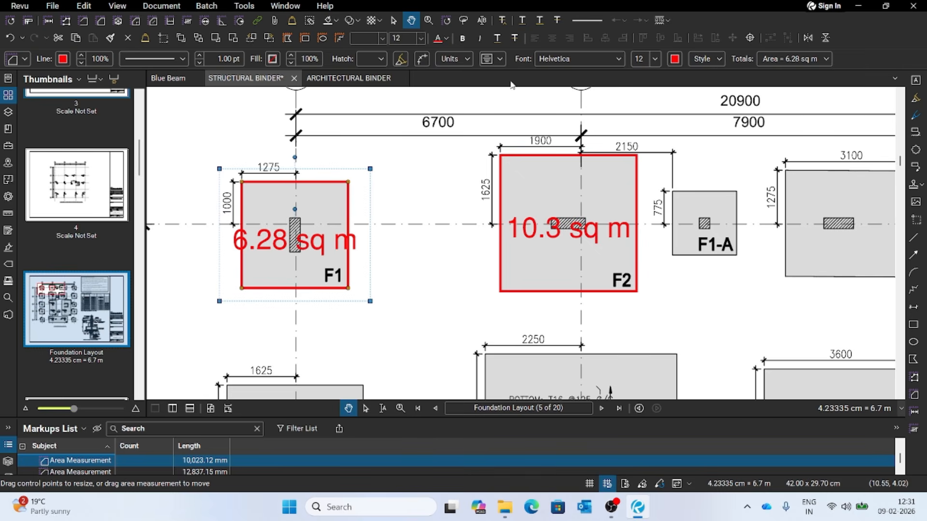
- Try sq mm, sq cm and sq km as the area unit of the F1 markup, and return it to sq m
click(468, 59)
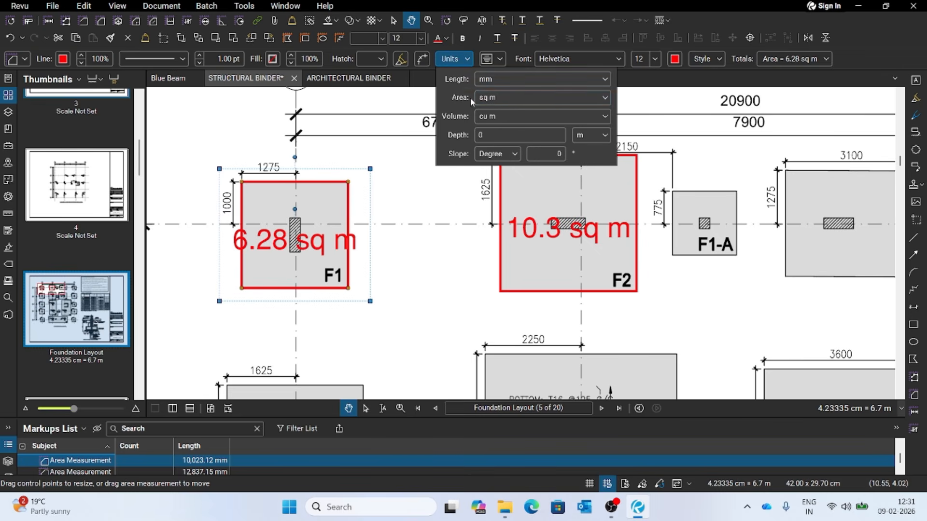
click(515, 98)
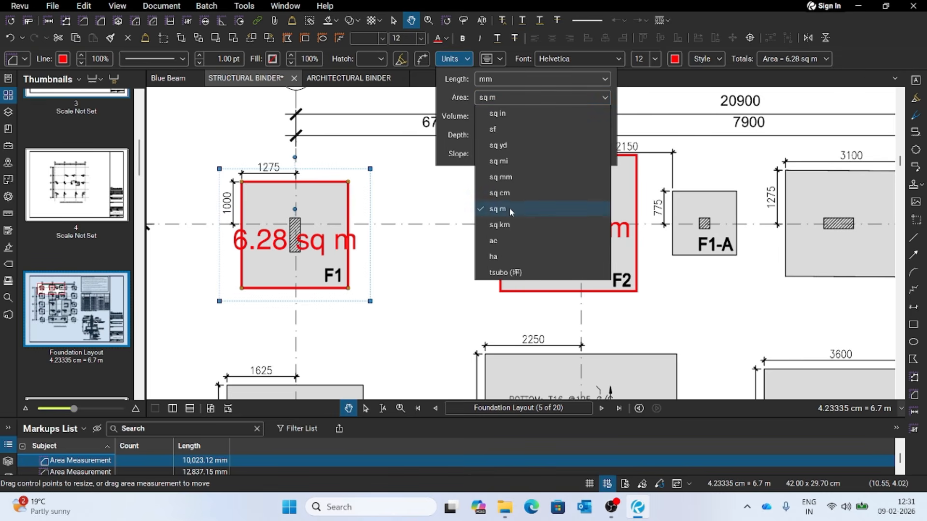
click(511, 177)
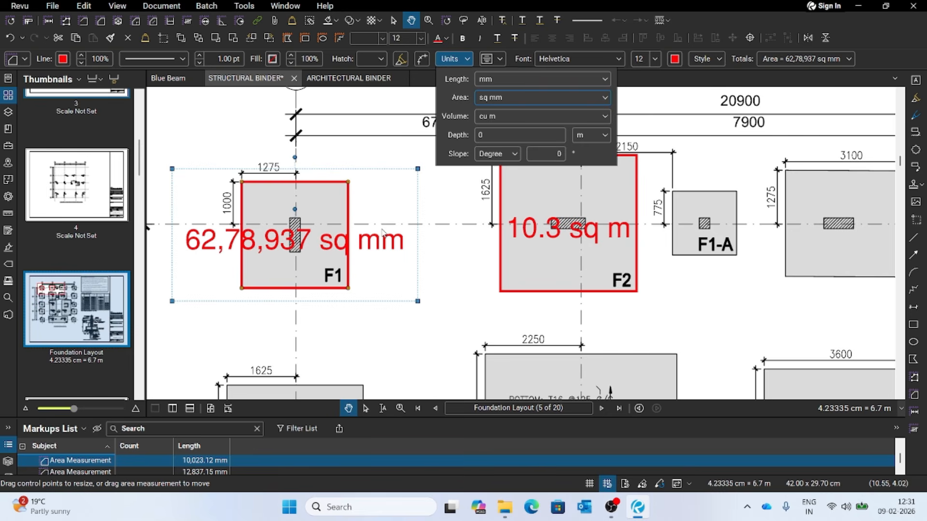
click(565, 102)
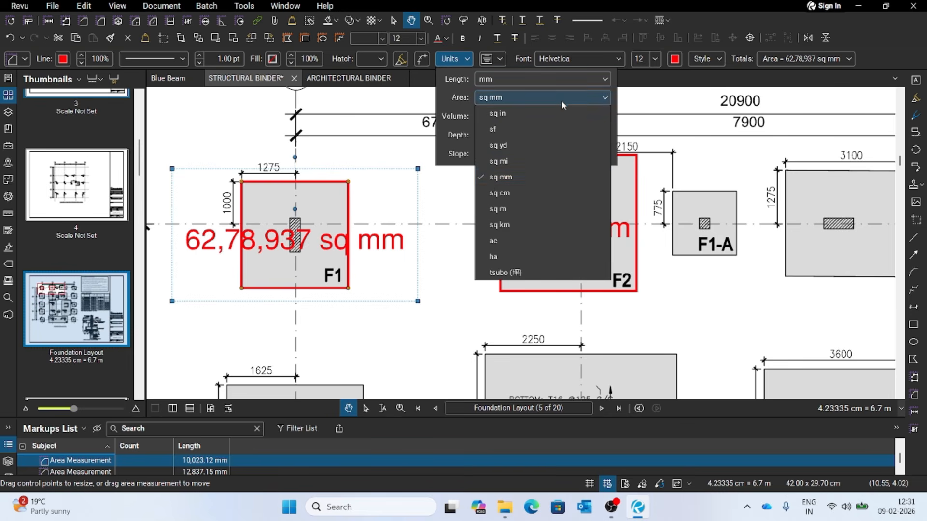
click(502, 194)
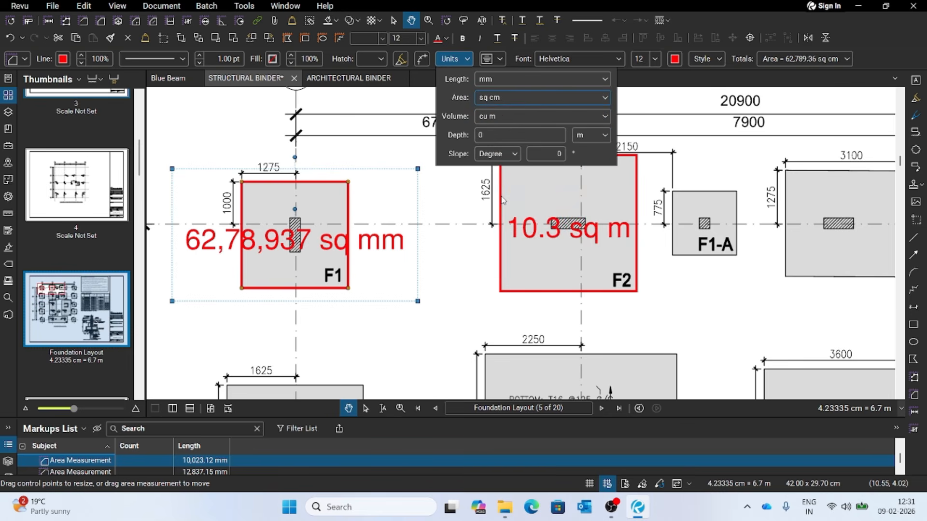
click(549, 100)
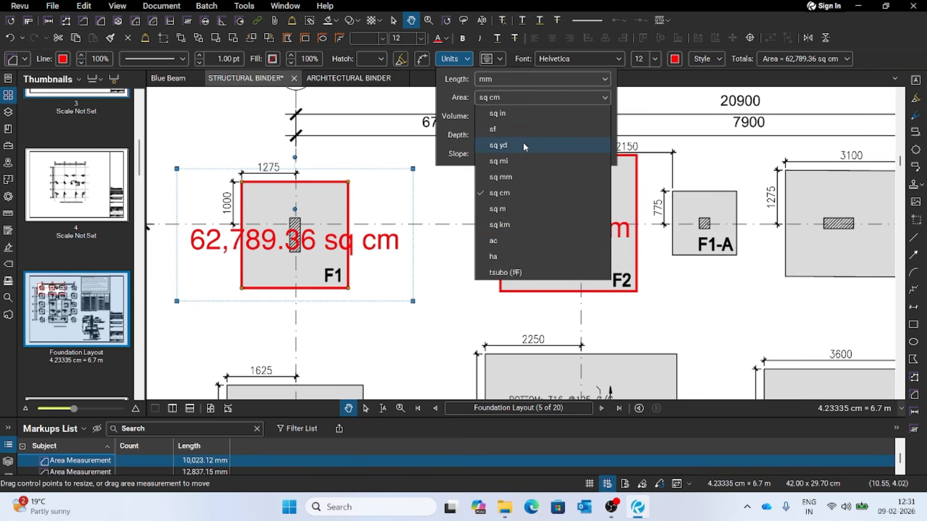
click(508, 226)
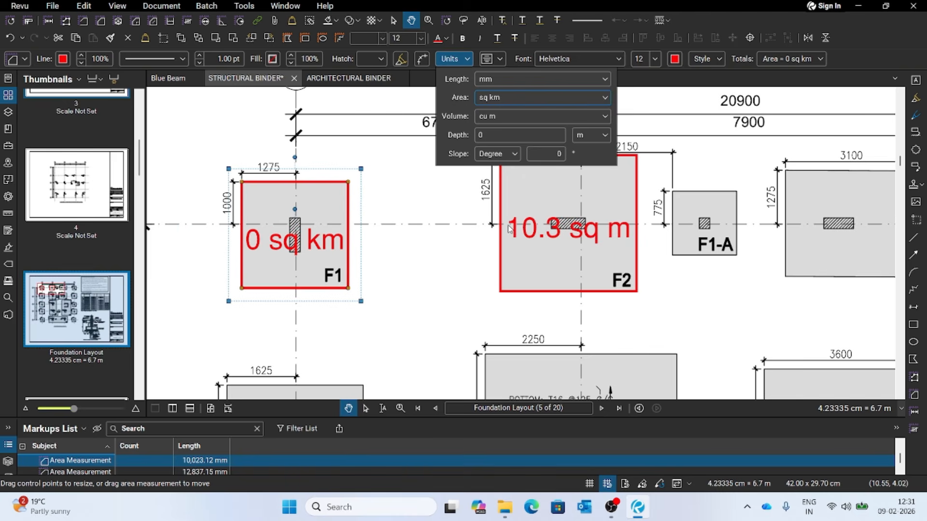
click(515, 98)
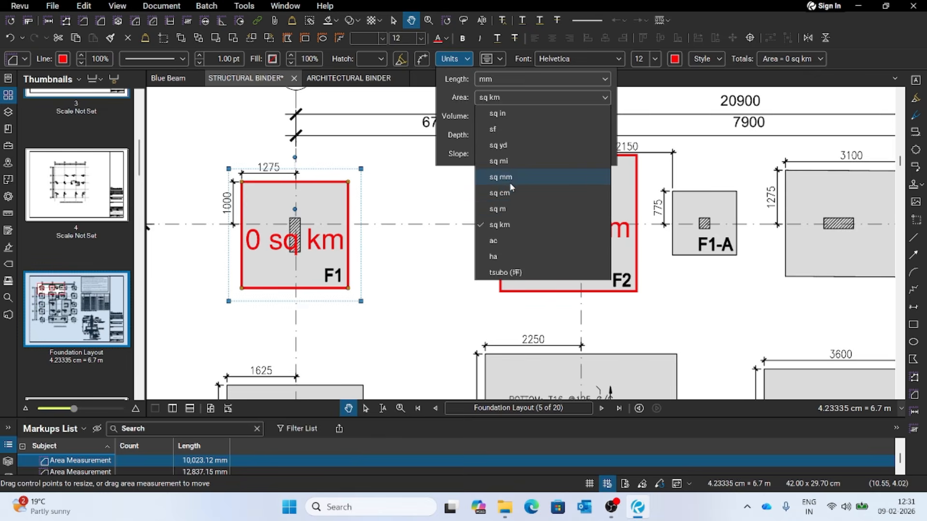
click(509, 209)
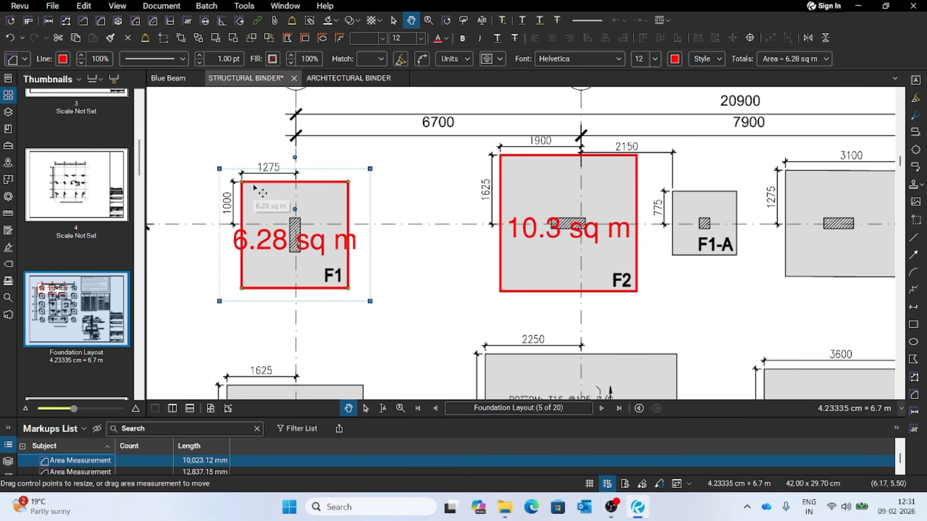
- Change the F1 area markup's line colour to dark blue and its text colour to black
click(65, 60)
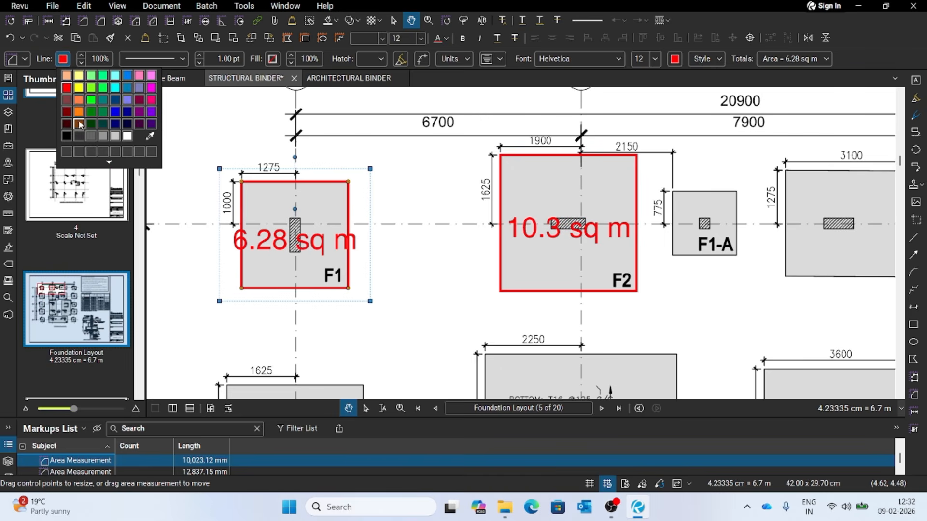
click(126, 113)
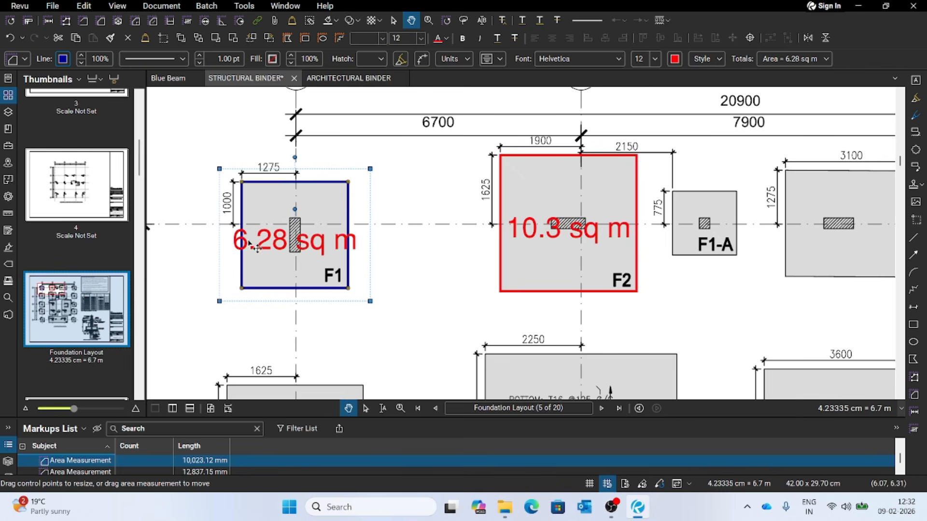
click(674, 62)
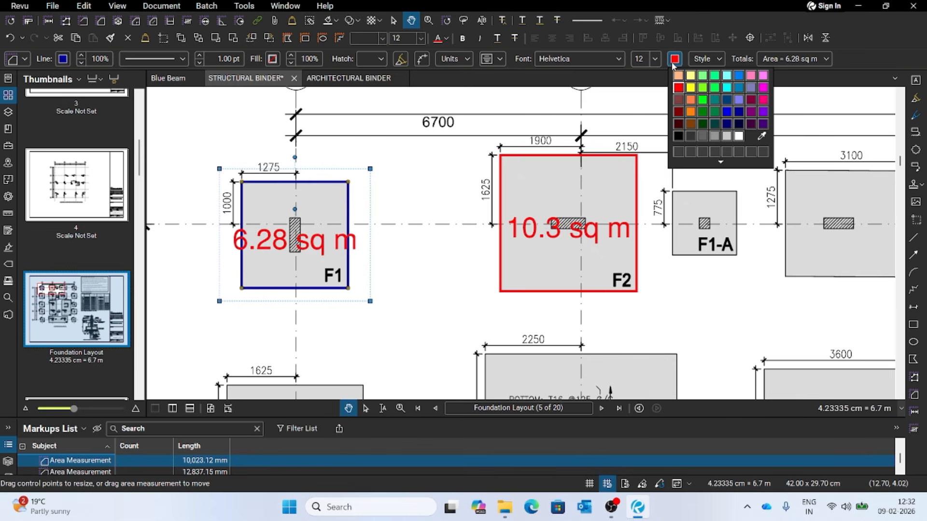
click(680, 136)
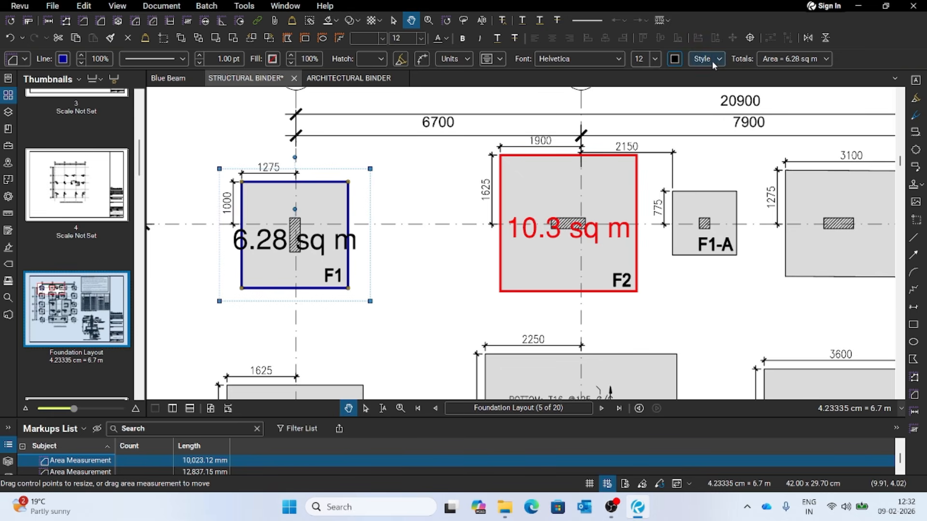
- Reduce the font size of the F1 area label to 8
click(654, 59)
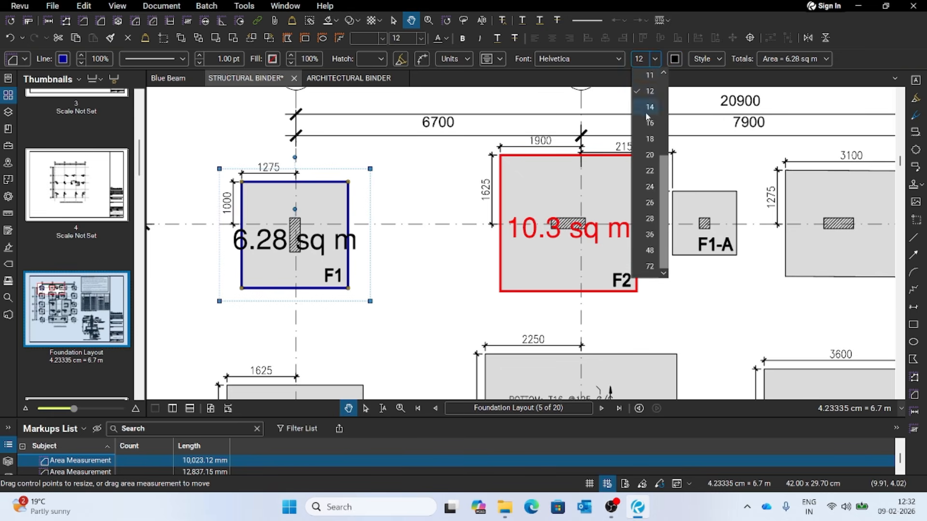
click(663, 74)
click(650, 92)
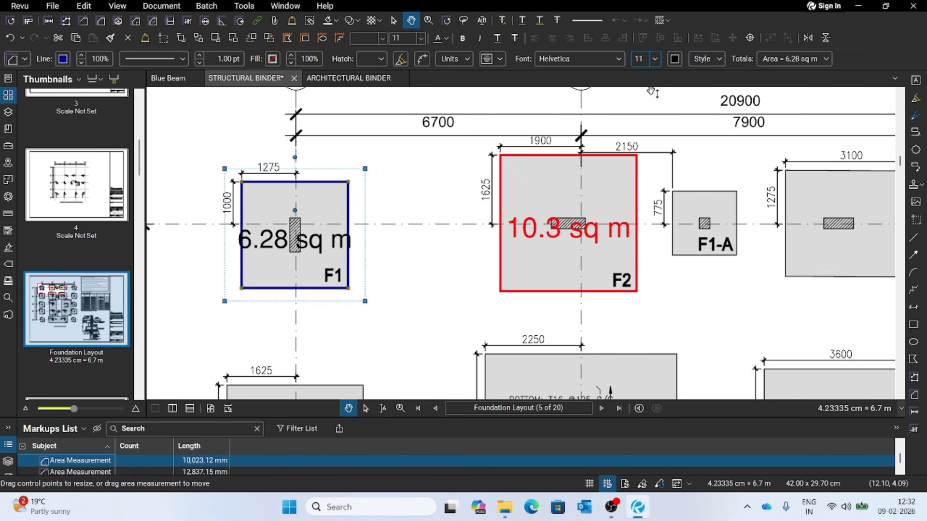
click(655, 64)
scroll(651, 106, up, 1)
click(650, 125)
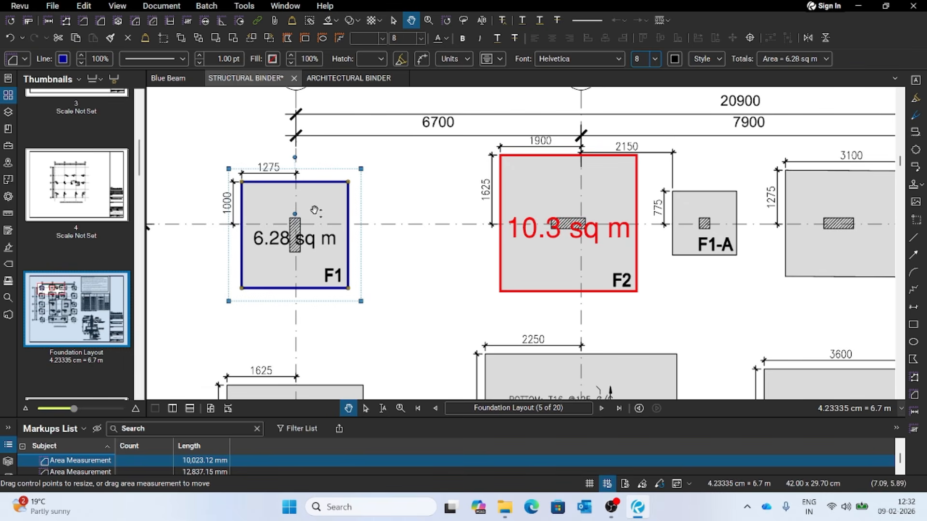
click(419, 209)
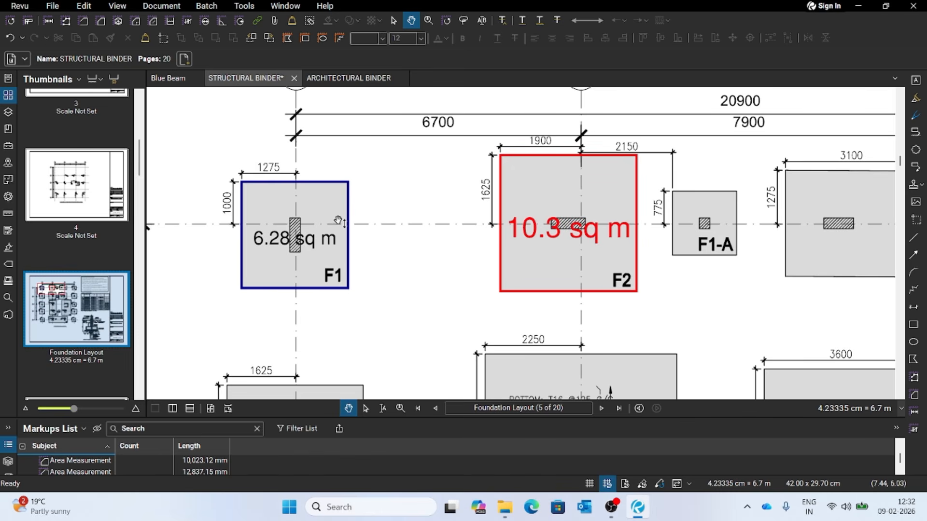
- Fill the F1 area markup with solid yellow
click(353, 210)
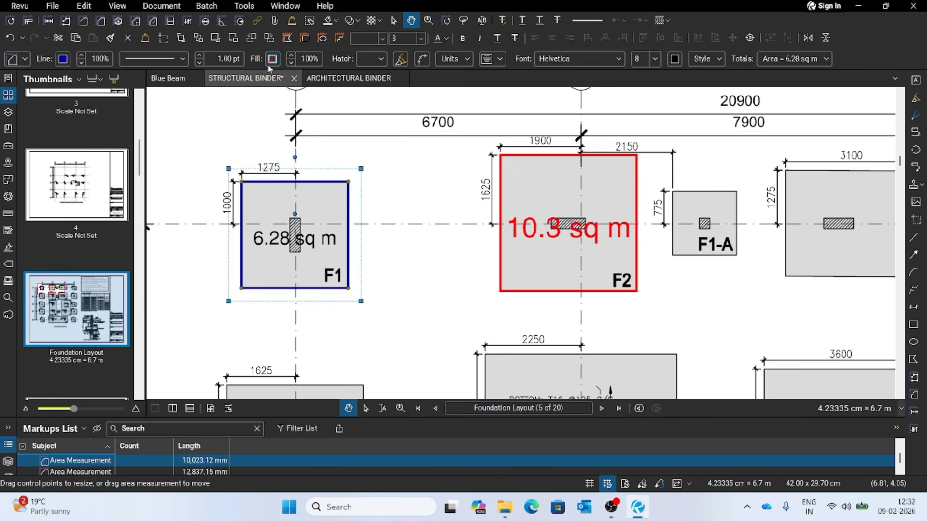
click(375, 196)
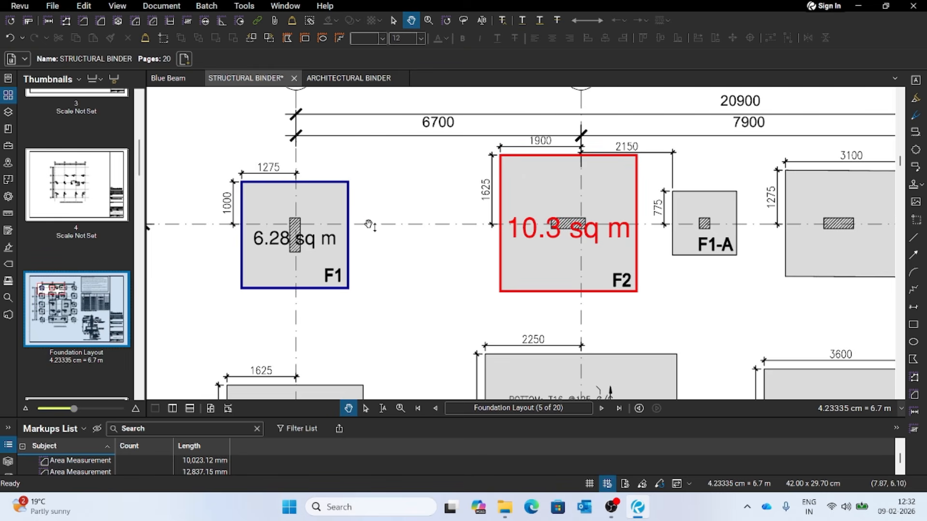
click(353, 205)
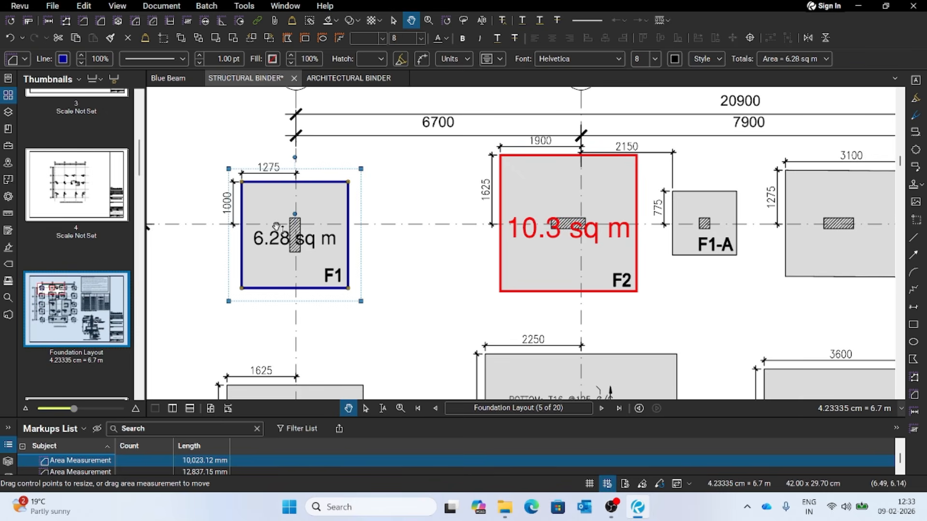
click(273, 59)
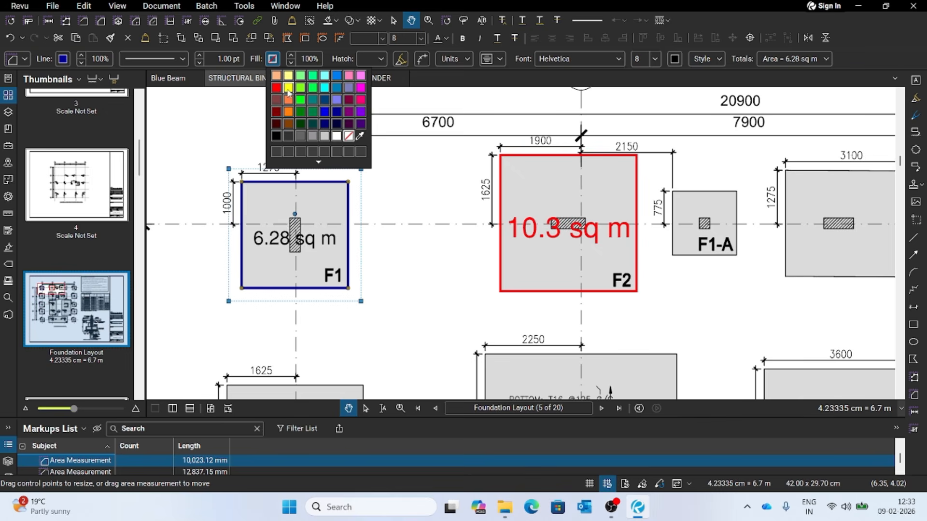
click(289, 89)
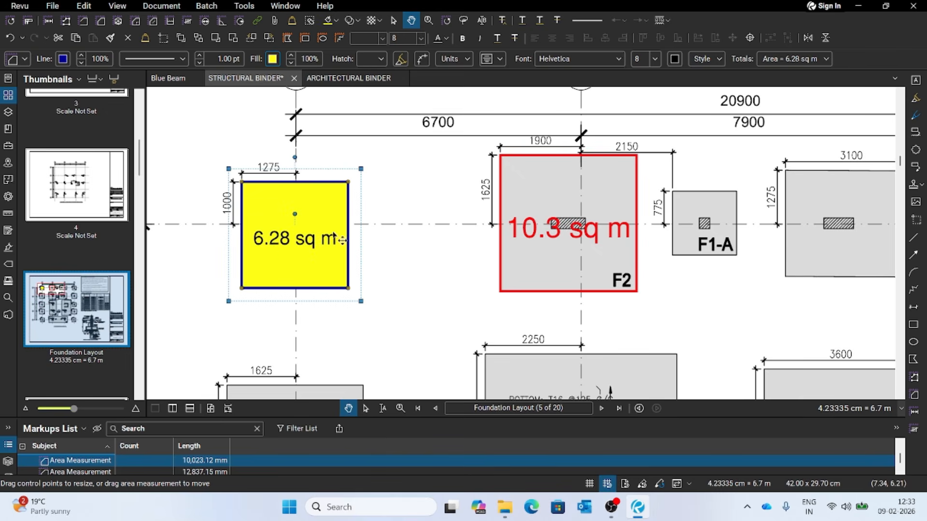
click(396, 236)
- Fill the area markup on footing F2 at grid B-1 with bright green
click(595, 158)
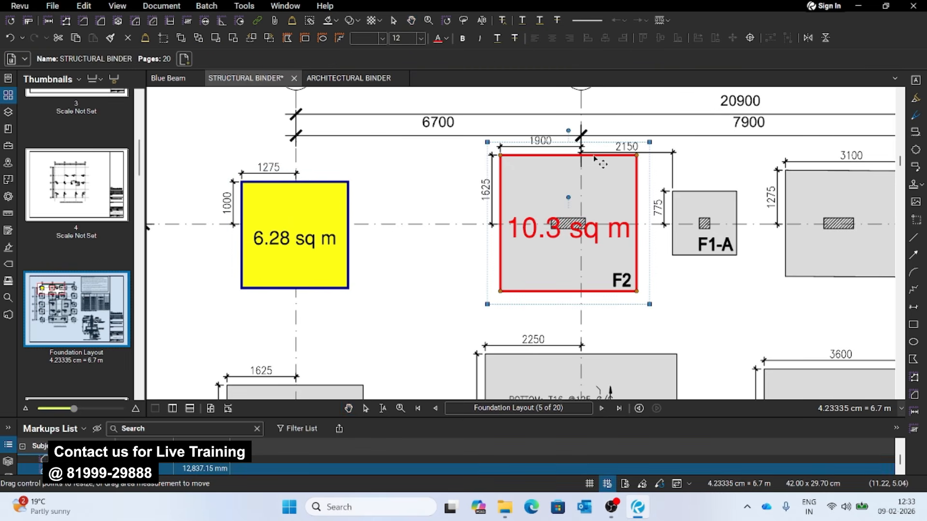
click(272, 59)
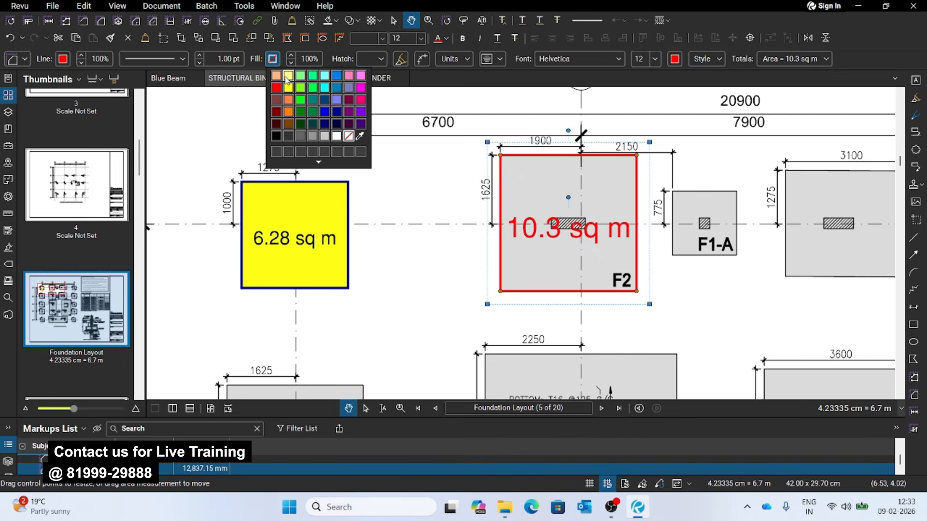
click(301, 99)
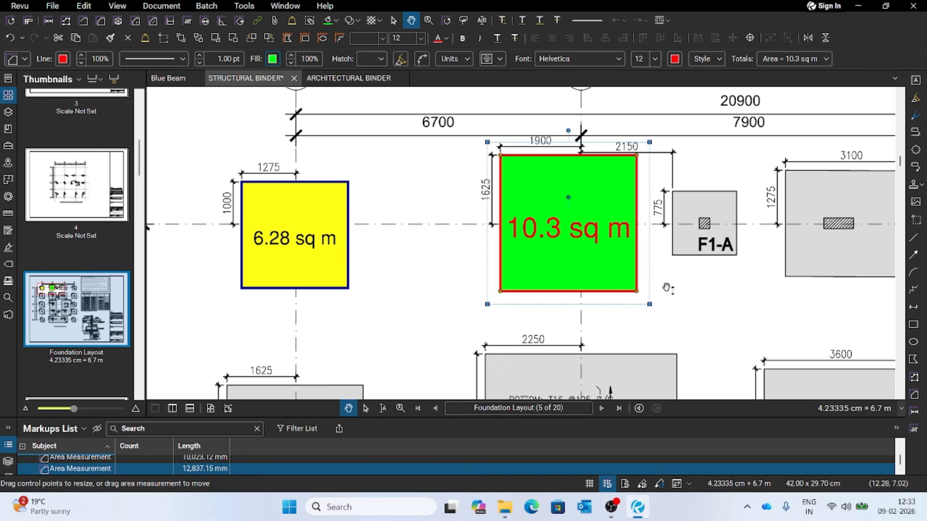
click(711, 304)
- Review the filled F1 and F2 area markups on the foundation plan overall and up close, and select the F1 markup
scroll(360, 201, down, 3)
scroll(430, 196, up, 3)
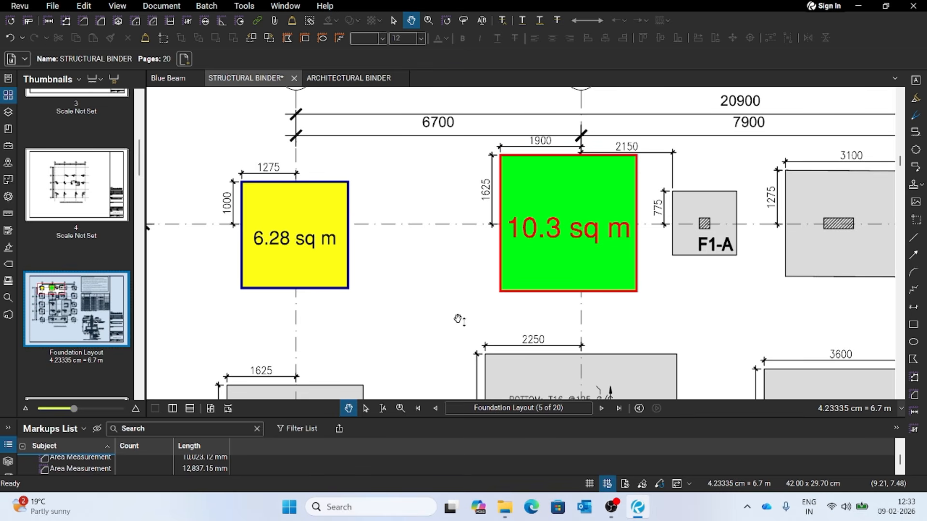
scroll(457, 317, down, 2)
key(z)
scroll(499, 295, down, 5)
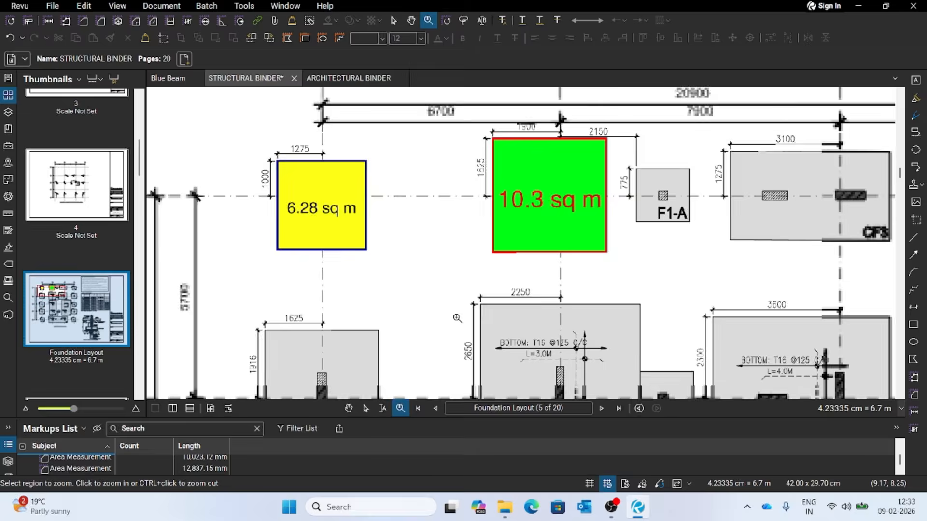
scroll(568, 301, up, 1)
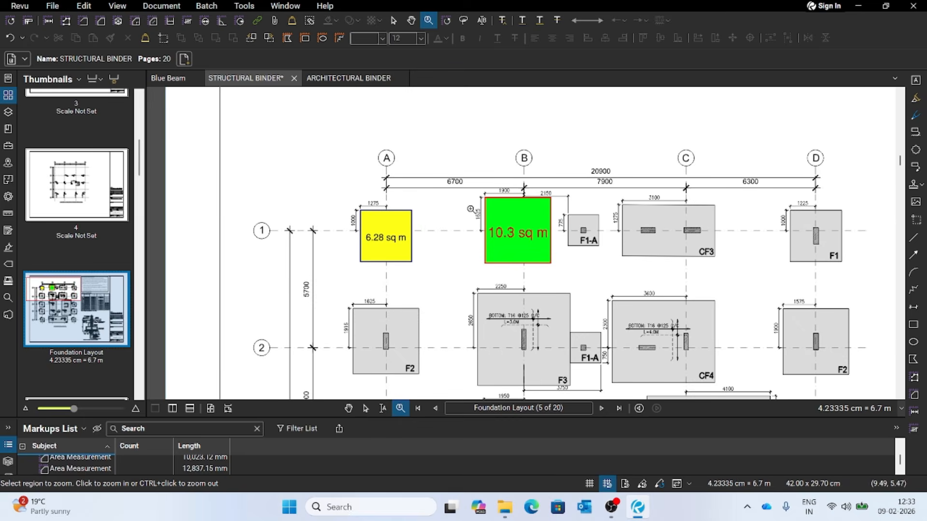
scroll(400, 244, up, 2)
scroll(408, 251, up, 2)
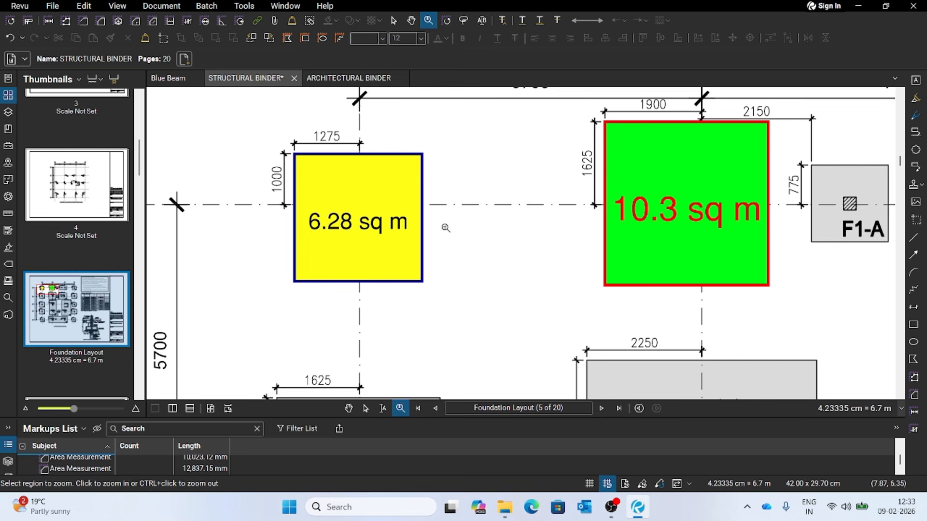
scroll(424, 203, up, 2)
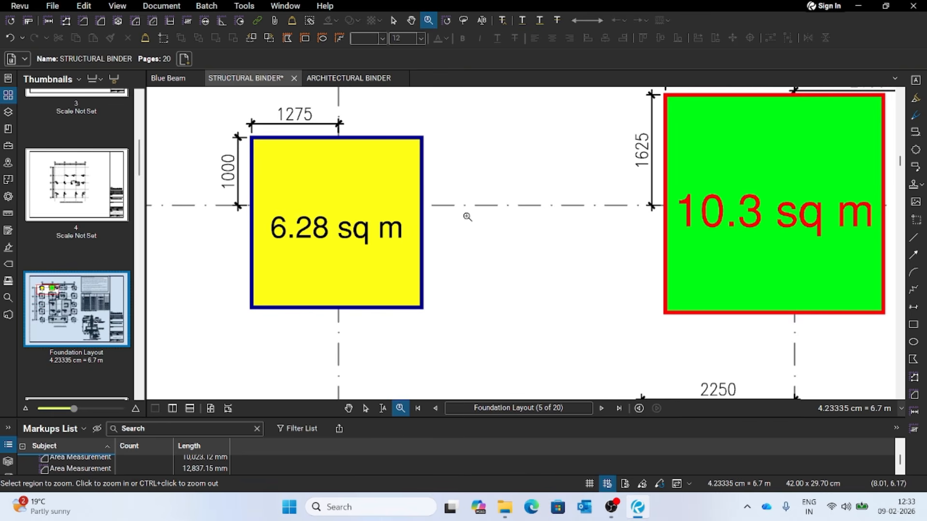
key(Escape)
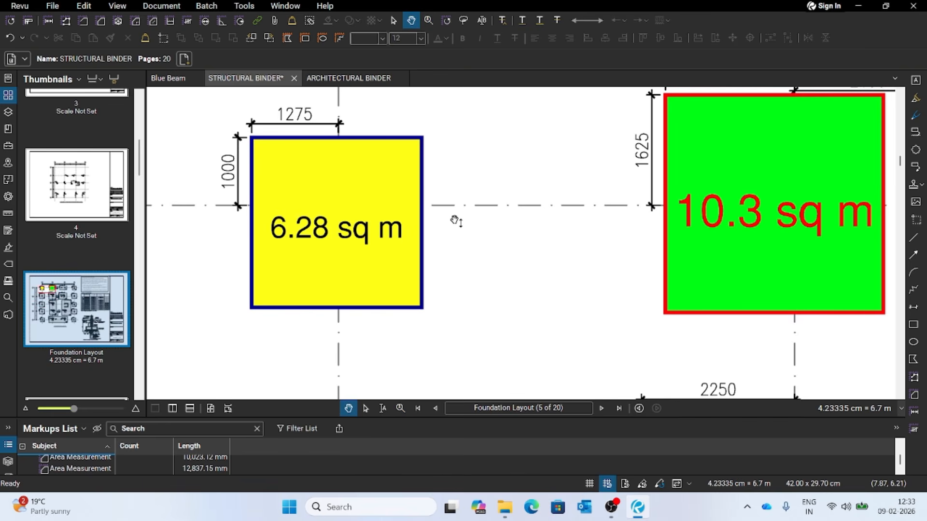
click(431, 172)
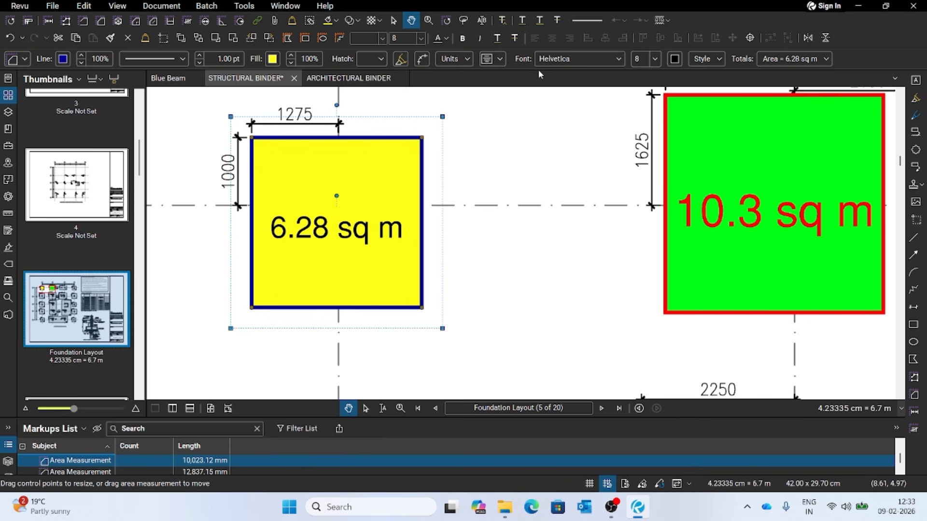
- Include the depth in the F1 area markup's caption, set its depth to 1 m, and check the measurement totals
click(500, 59)
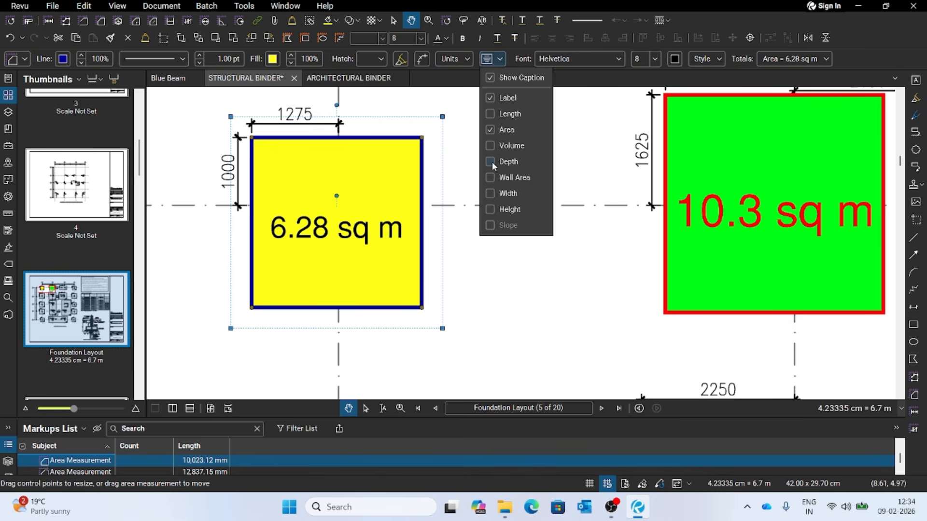
click(585, 159)
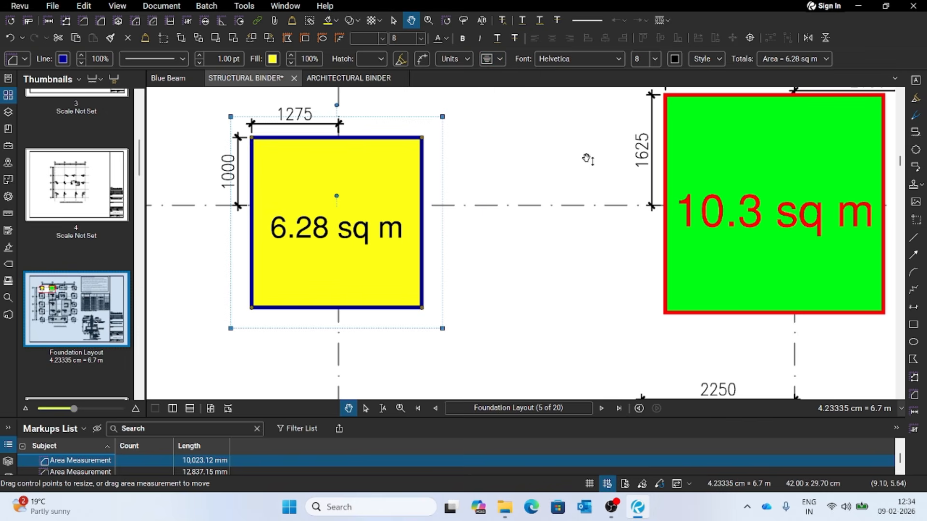
click(471, 59)
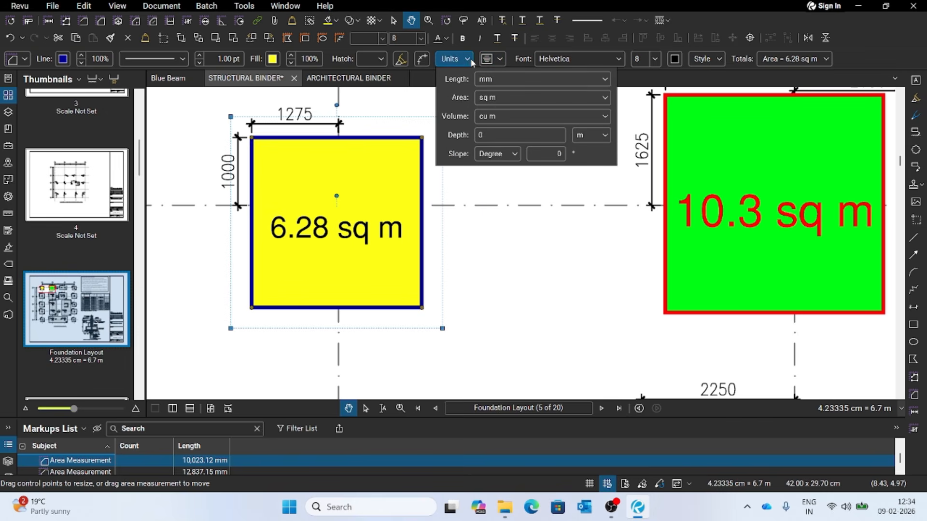
click(484, 135)
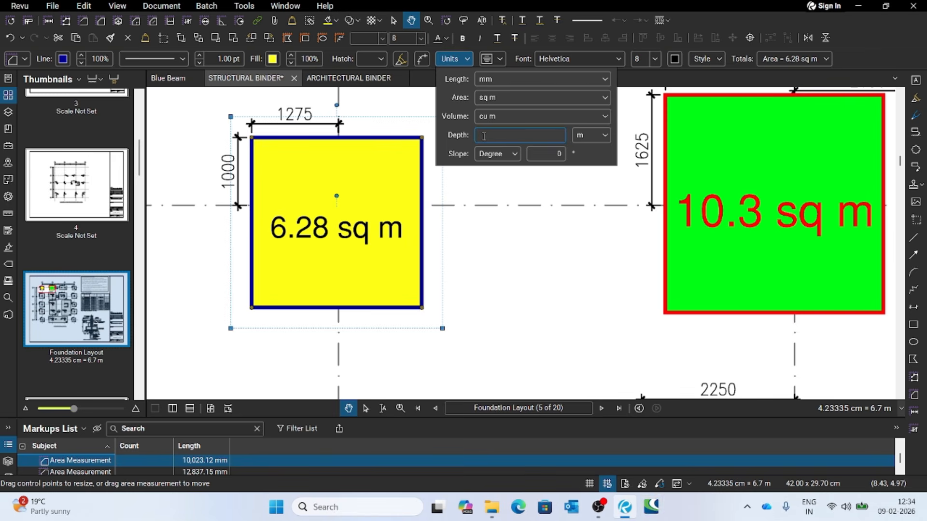
text(1)
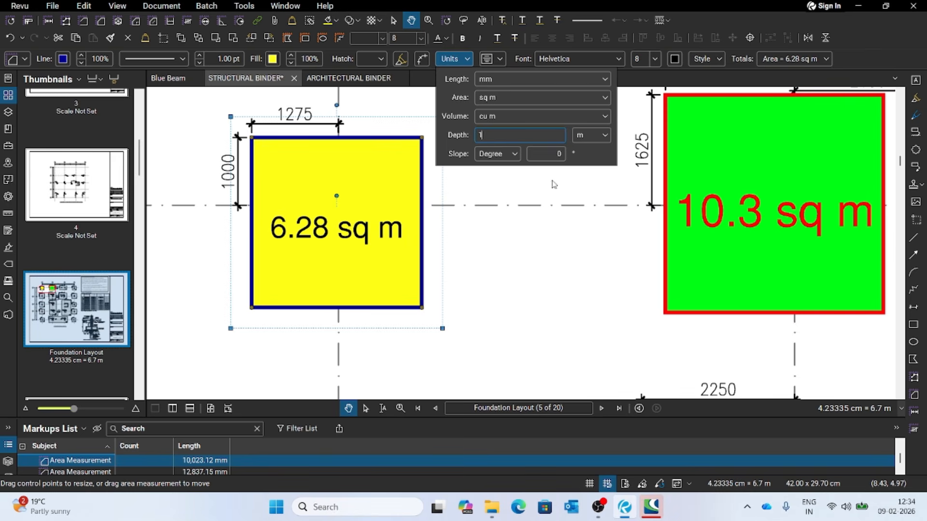
key(Return)
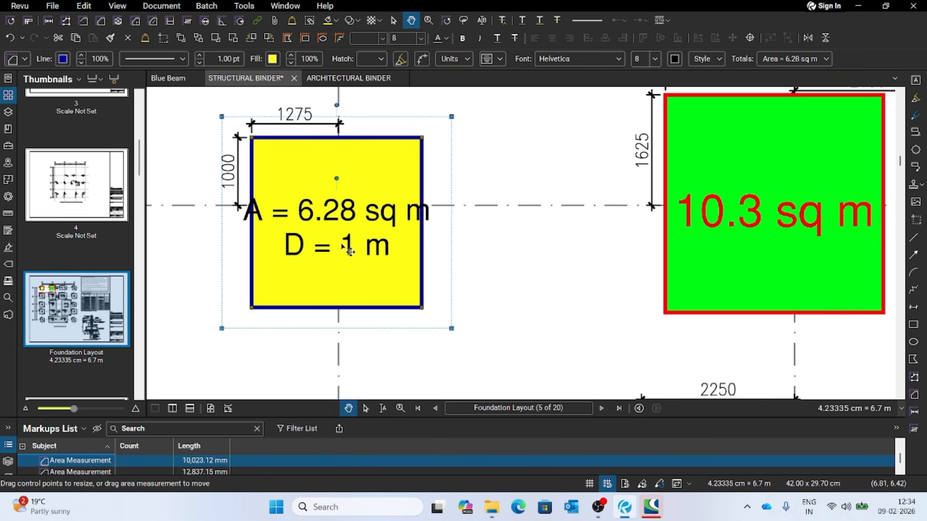
click(827, 59)
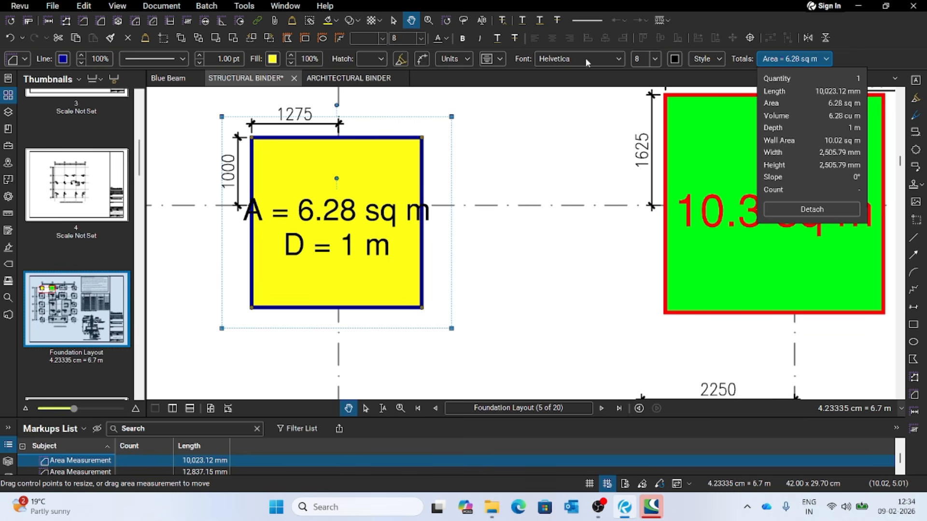
- Set the F1 area markup's depth to 2 m, check its measurement totals again, and deselect the markup
click(466, 61)
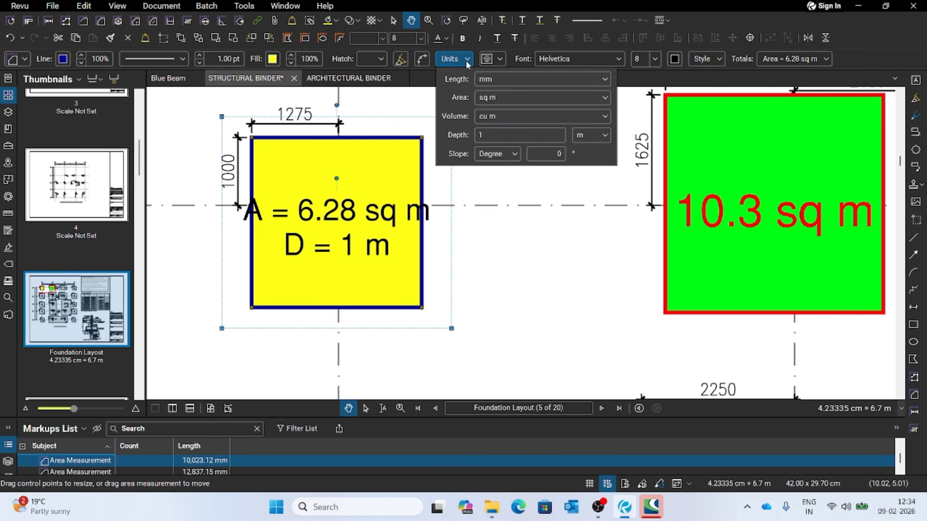
click(487, 135)
key(Return)
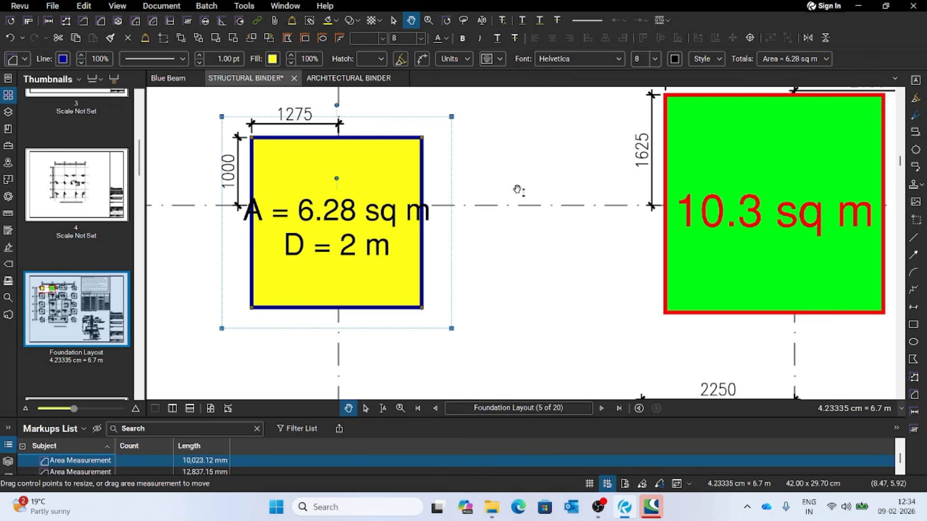
click(825, 60)
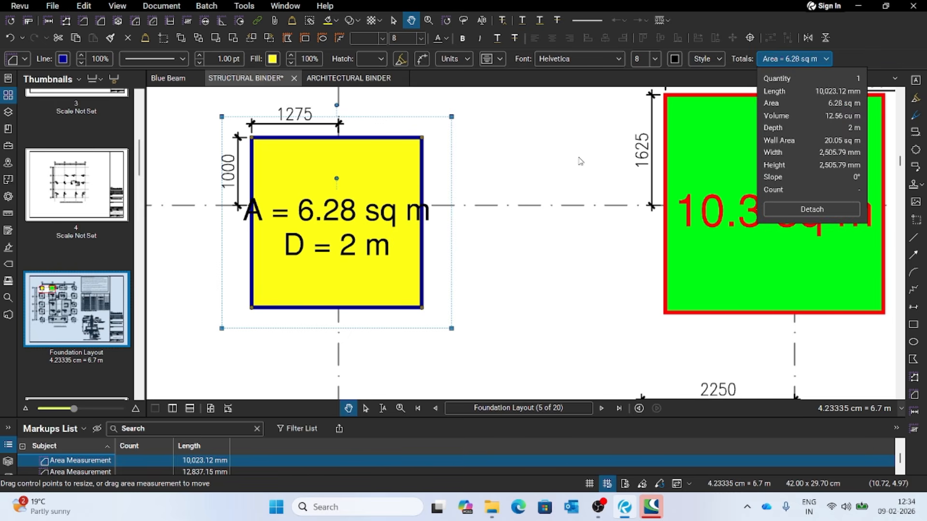
click(532, 172)
click(516, 116)
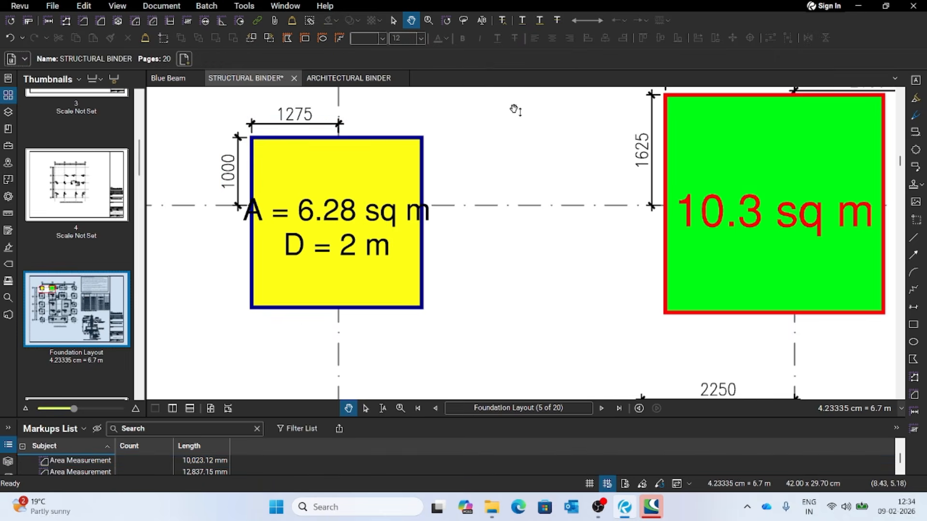
- Review the F1 and F2 area markups among the surrounding footings on the foundation plan
scroll(540, 160, down, 1)
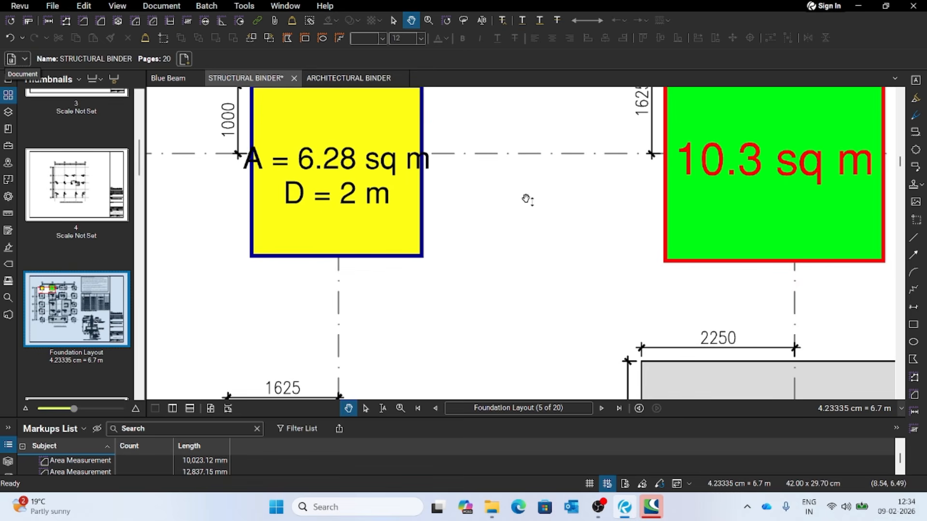
key(z)
scroll(531, 215, down, 4)
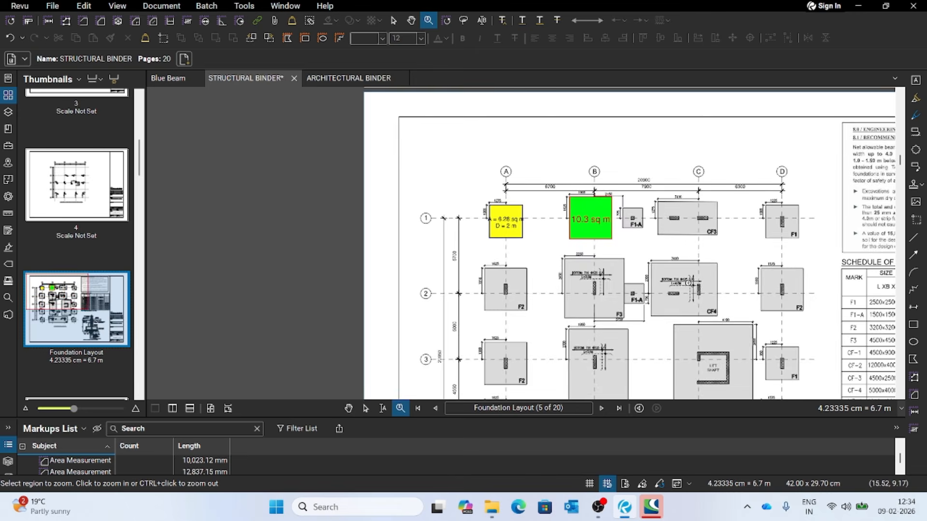
scroll(461, 201, up, 2)
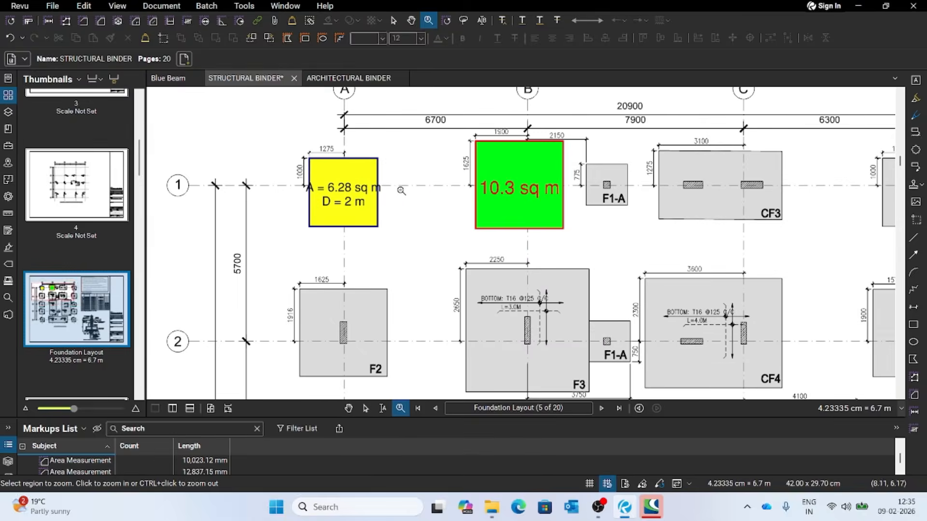
scroll(461, 200, down, 1)
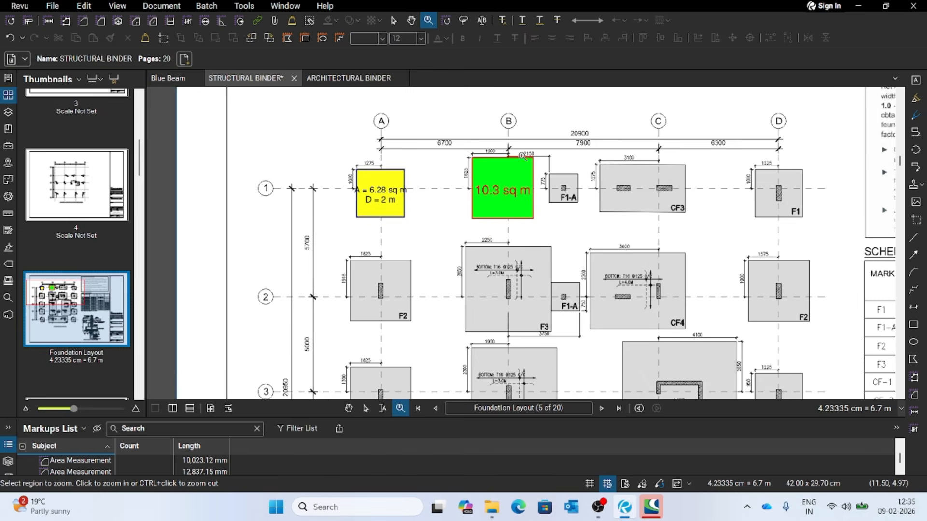
scroll(521, 155, up, 1)
scroll(359, 170, down, 2)
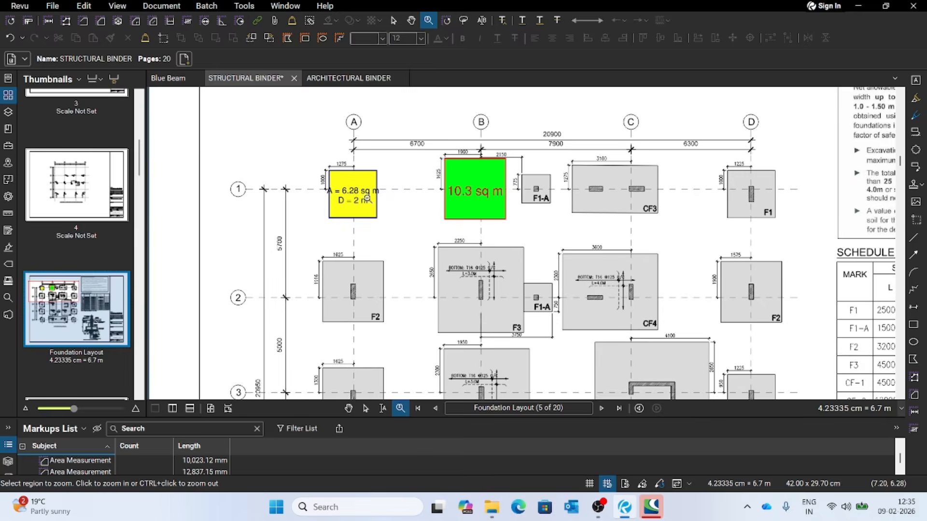
- Place a length measurement along the upper edge of footing CF3 near grid C-1 and exit the Length tool
scroll(432, 154, up, 3)
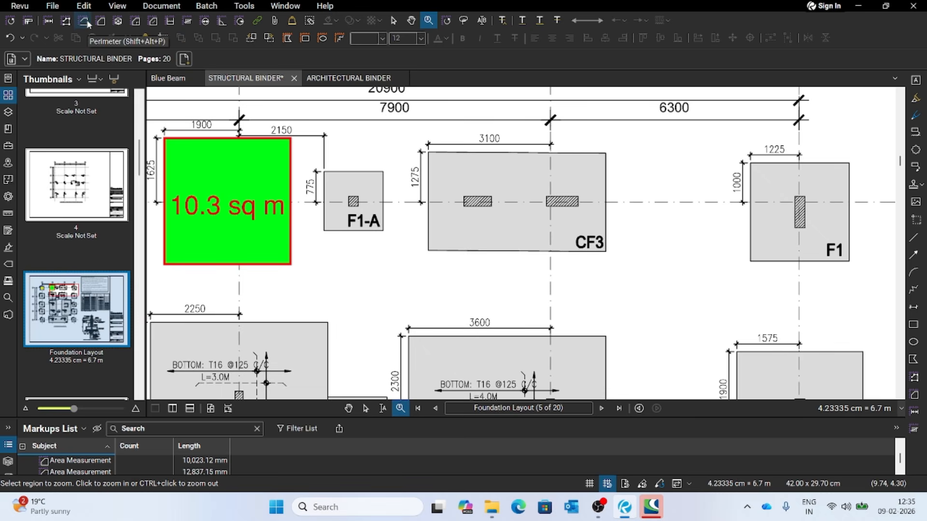
click(49, 21)
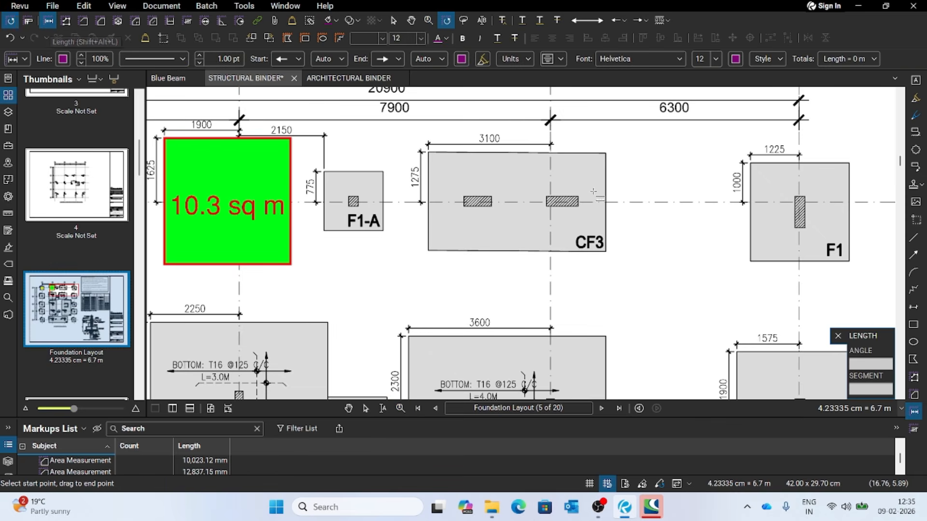
click(428, 152)
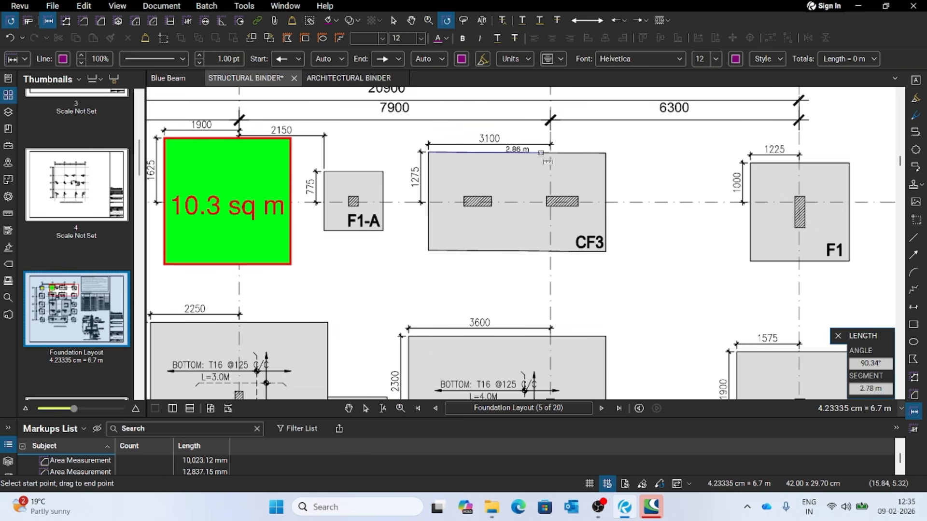
click(606, 154)
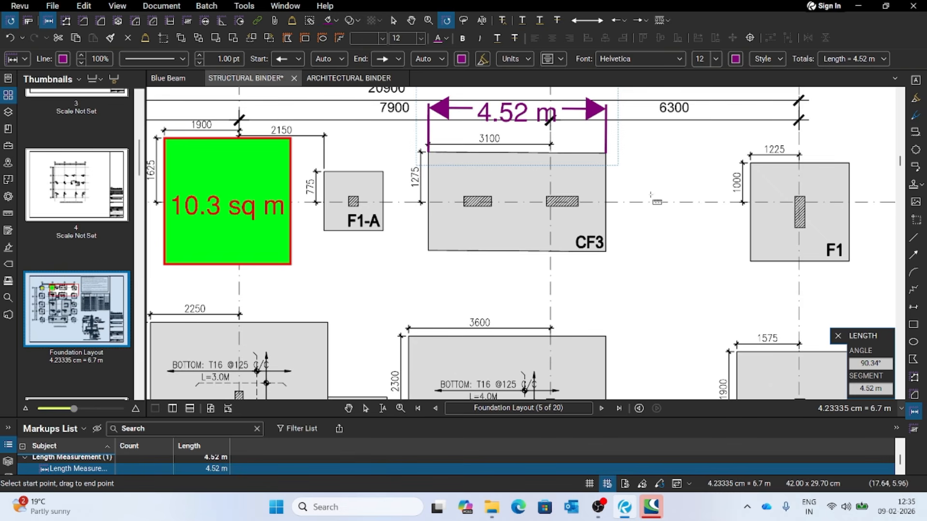
scroll(644, 201, down, 3)
scroll(646, 198, up, 4)
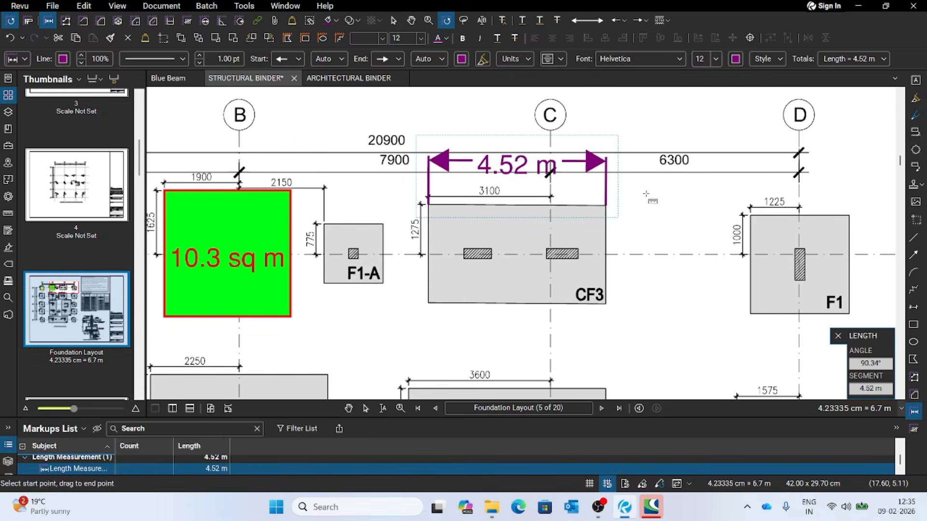
key(Escape)
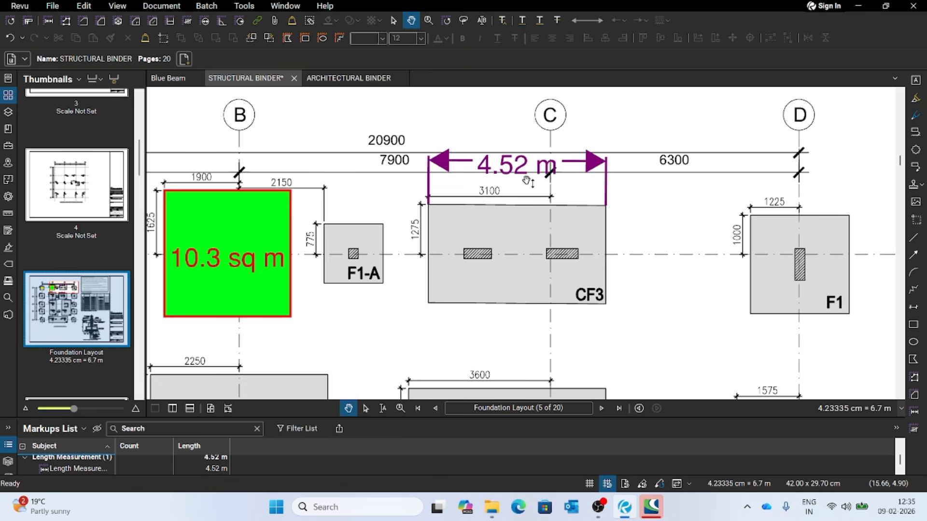
- Set the font size of the CF3 length measurement to 10
click(515, 168)
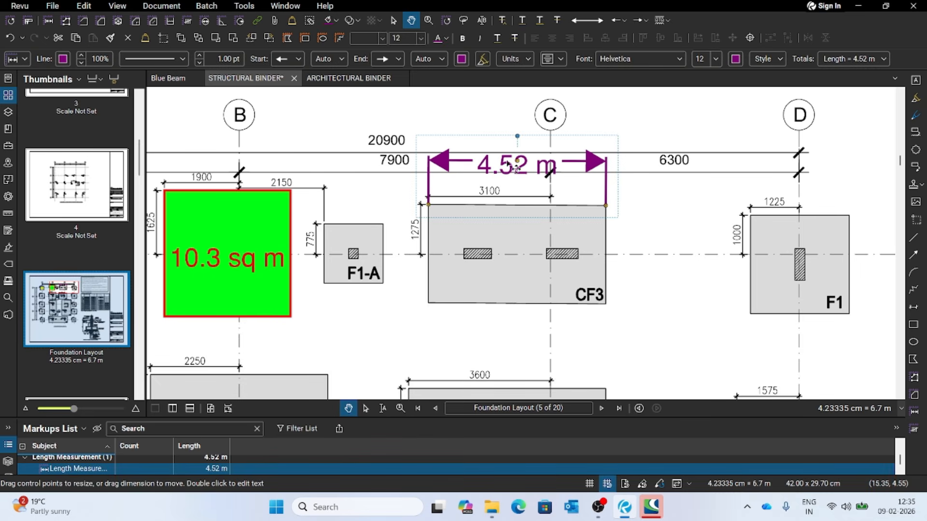
click(717, 61)
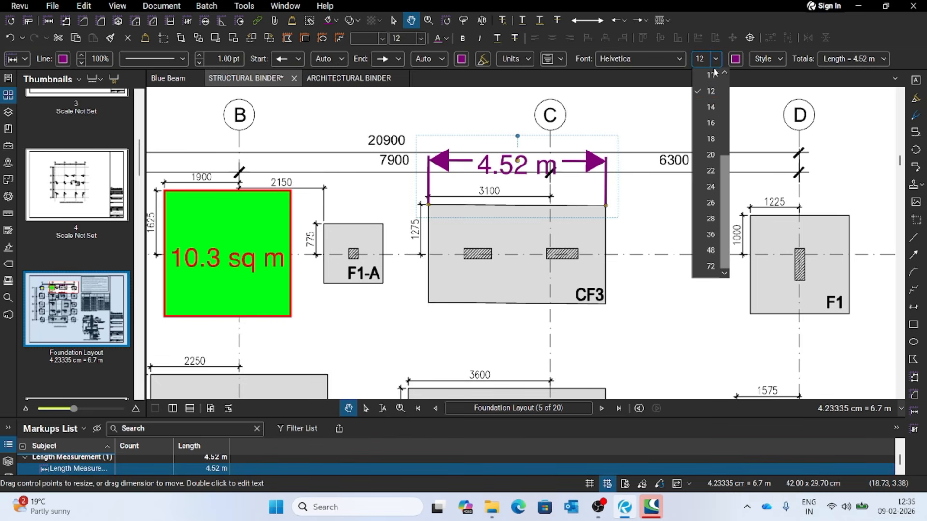
click(724, 73)
click(724, 73)
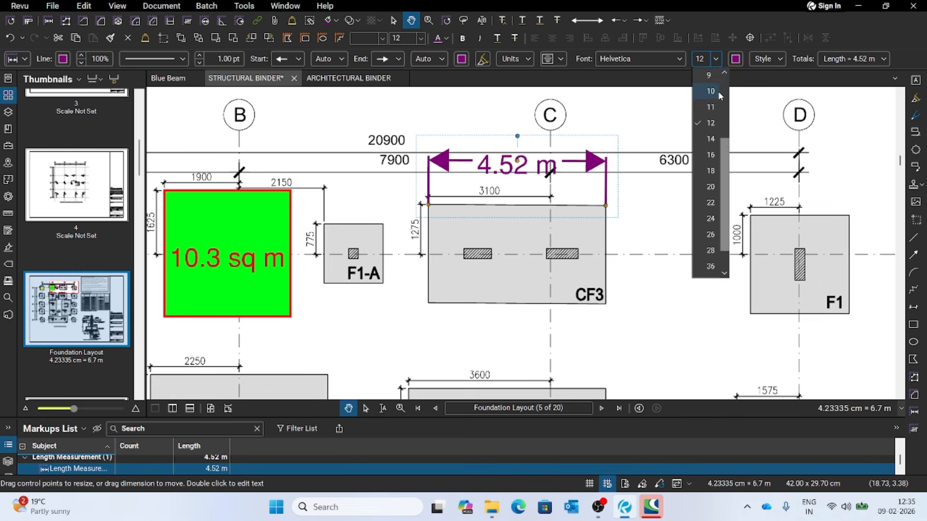
click(717, 91)
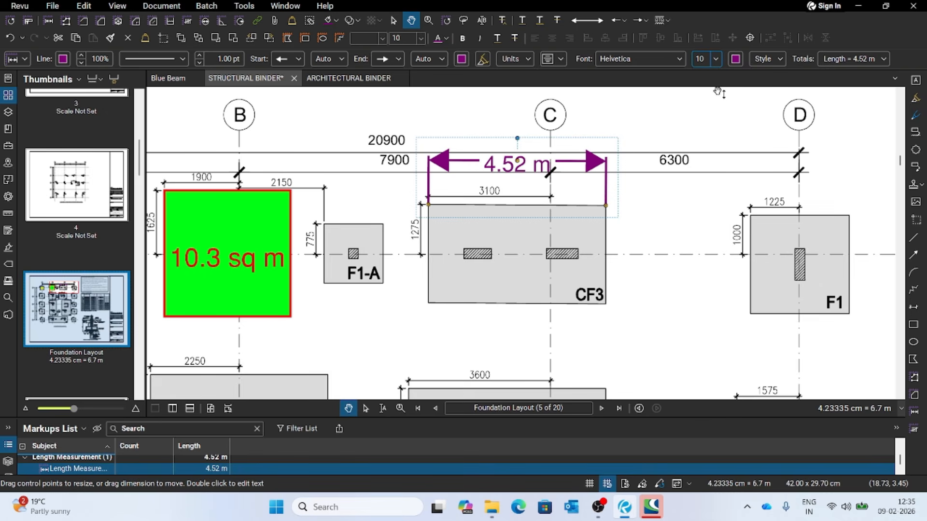
- Change the text and arrowhead fill of the CF3 length measurement to black, and deselect it
click(735, 59)
click(741, 140)
click(461, 59)
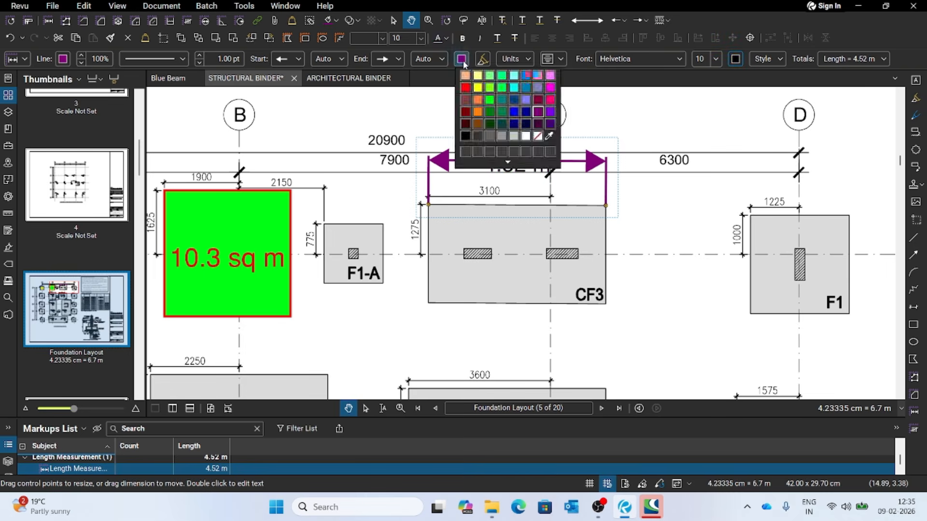
click(465, 137)
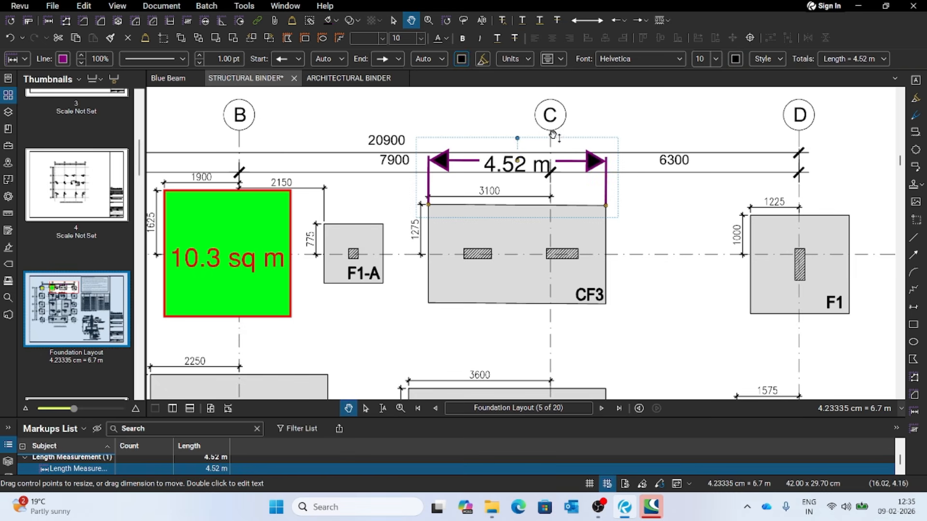
click(641, 146)
- Enlarge the Markups List and hide all markups on the drawing
scroll(632, 215, down, 1)
scroll(632, 215, down, 1)
scroll(635, 213, up, 2)
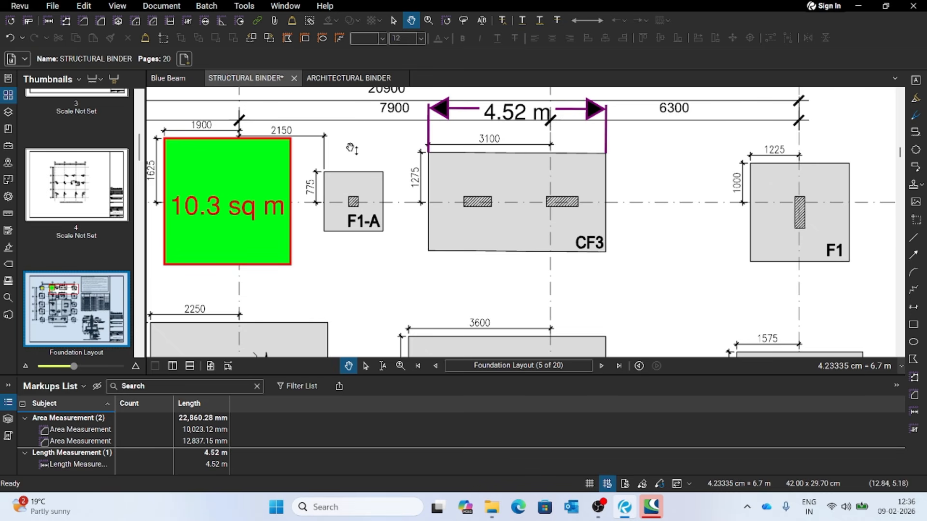
scroll(518, 178, up, 1)
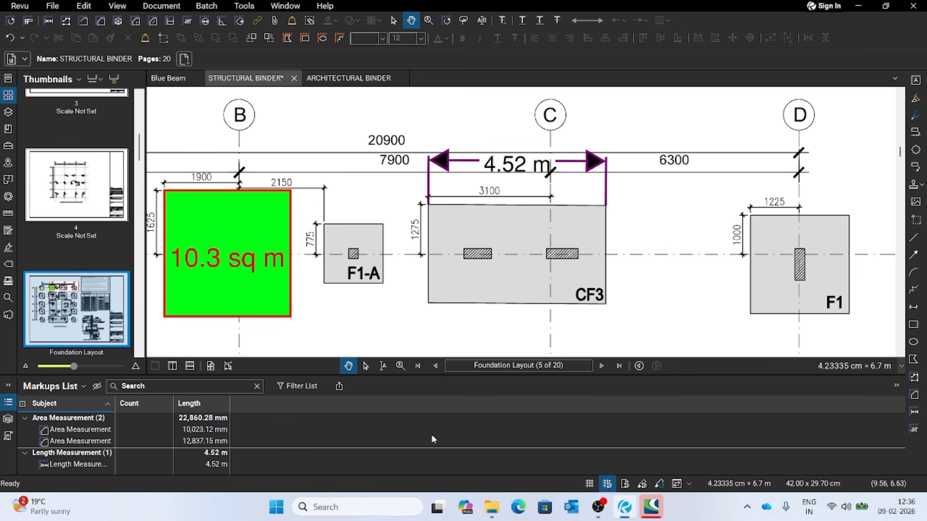
click(97, 388)
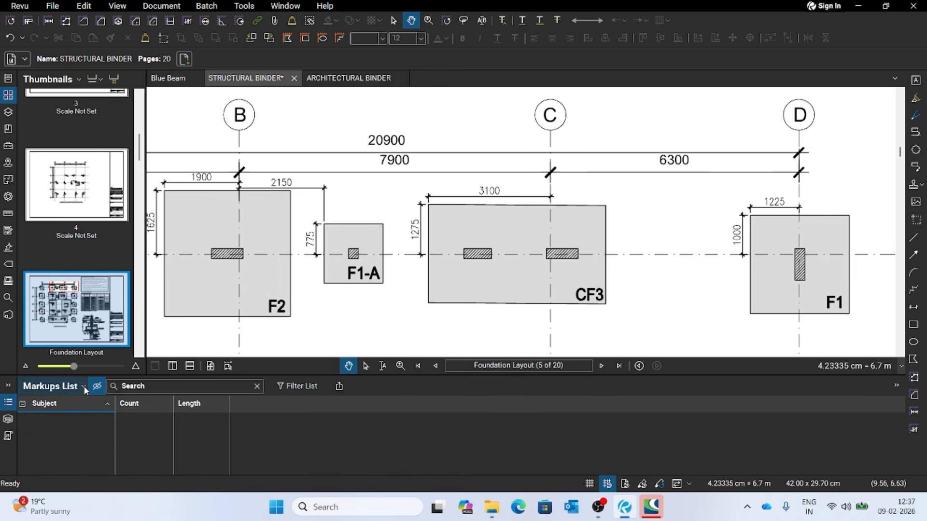
- Show the Width, Area and Volume columns in the Markups List
click(83, 386)
mouse_move(70, 404)
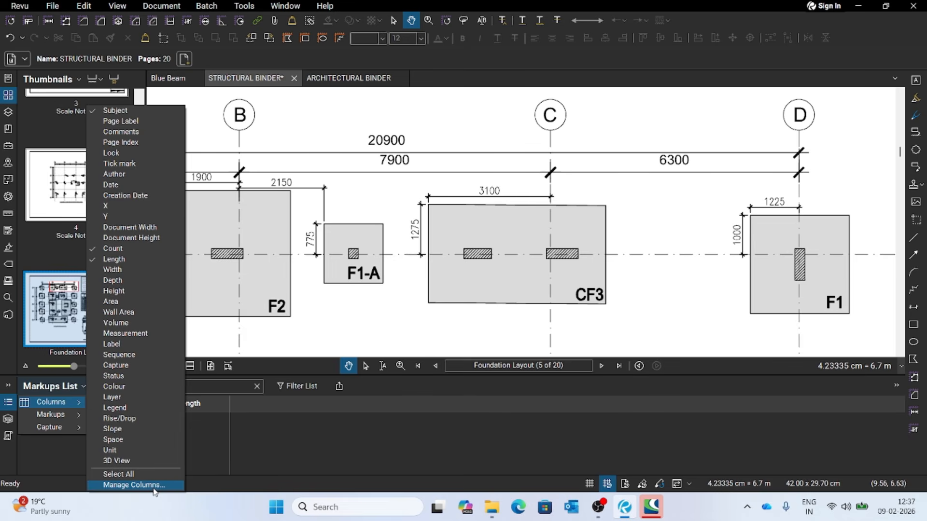
click(130, 270)
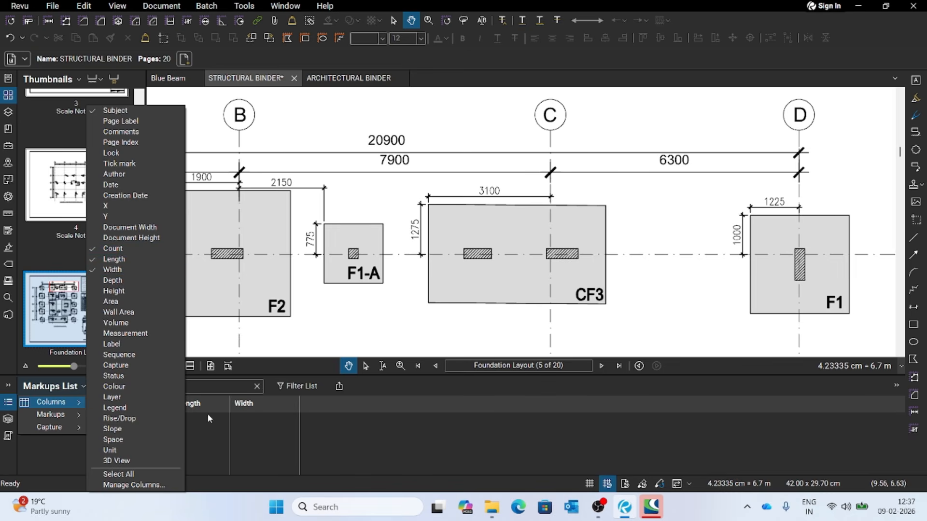
click(112, 302)
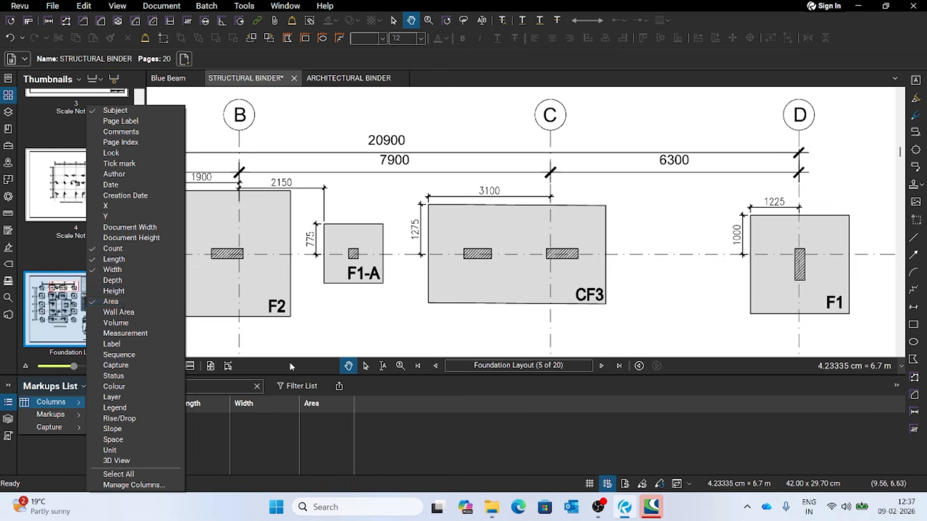
click(83, 387)
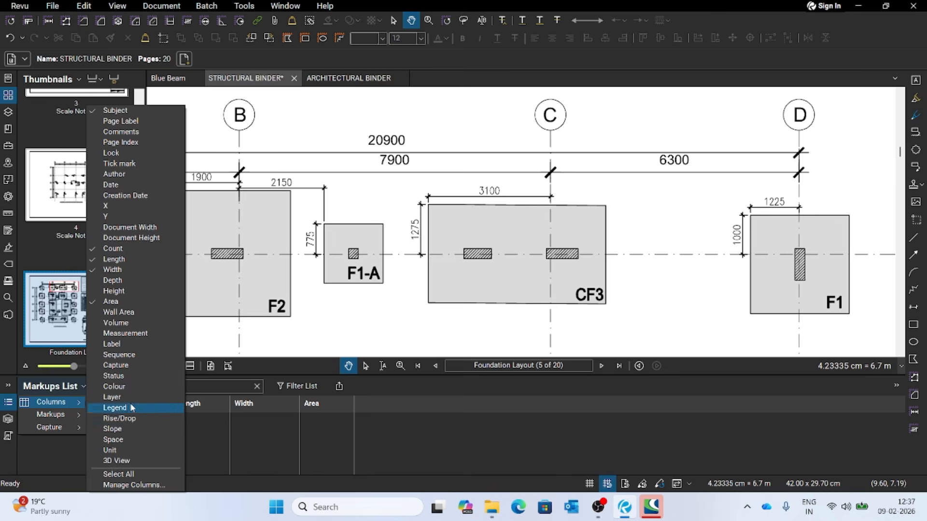
click(116, 323)
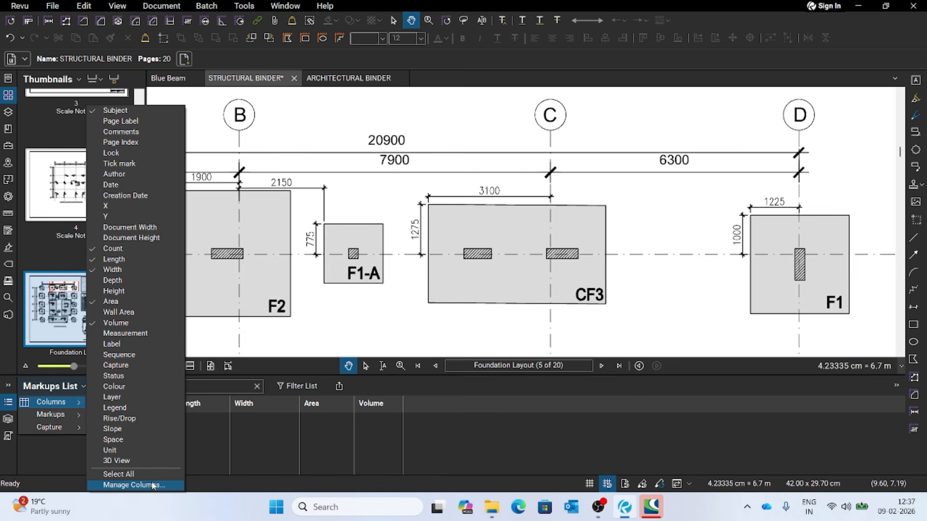
- Start adding a custom column to the Markups List and name it "Cuuting Length"
click(126, 485)
drag(443, 129, 592, 90)
click(536, 103)
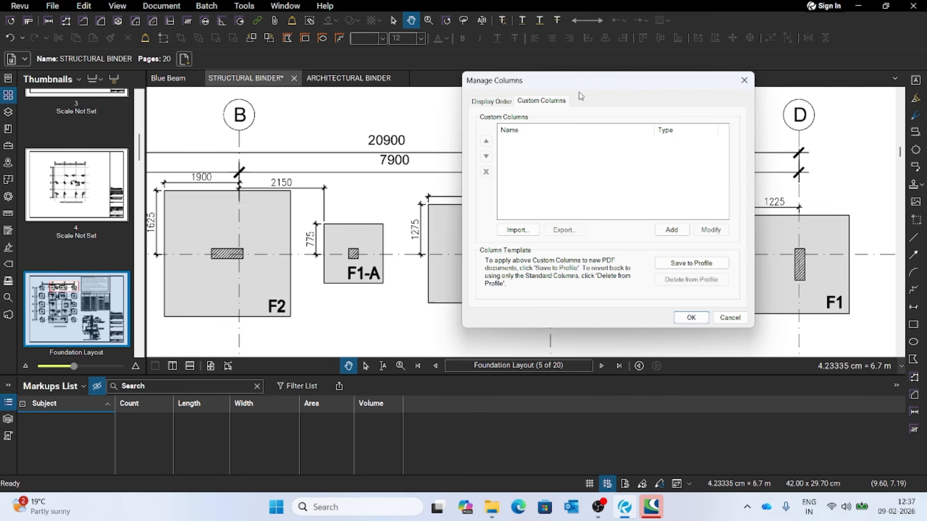
drag(606, 82, 580, 66)
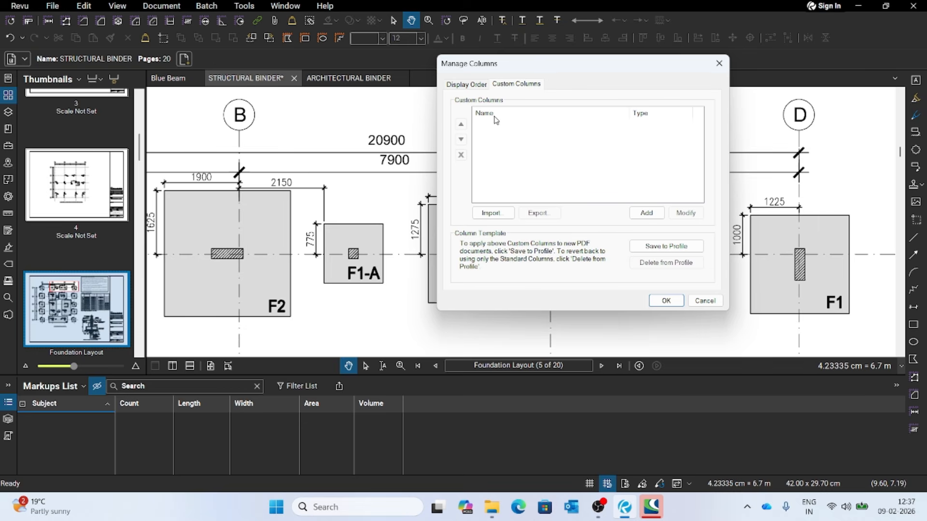
click(647, 213)
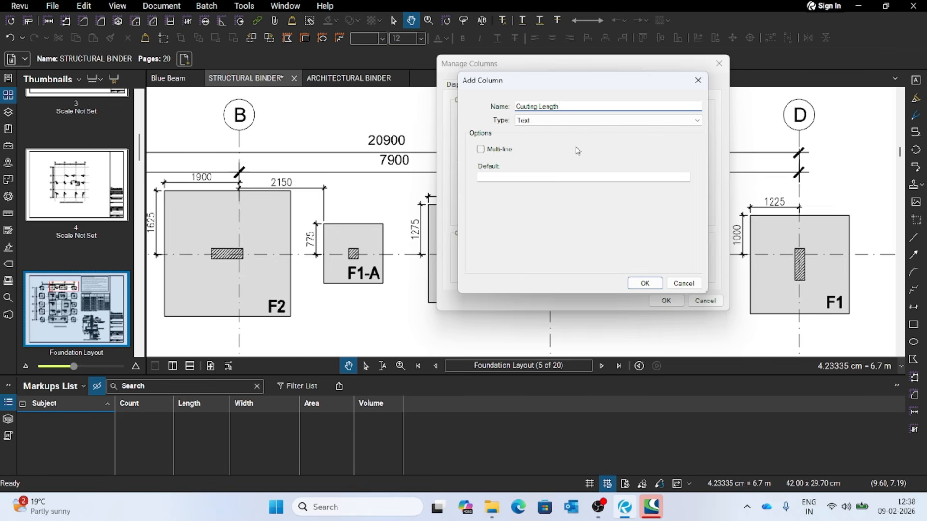
- Set the new column's type to Formula and insert the Length variable in its expression
click(693, 122)
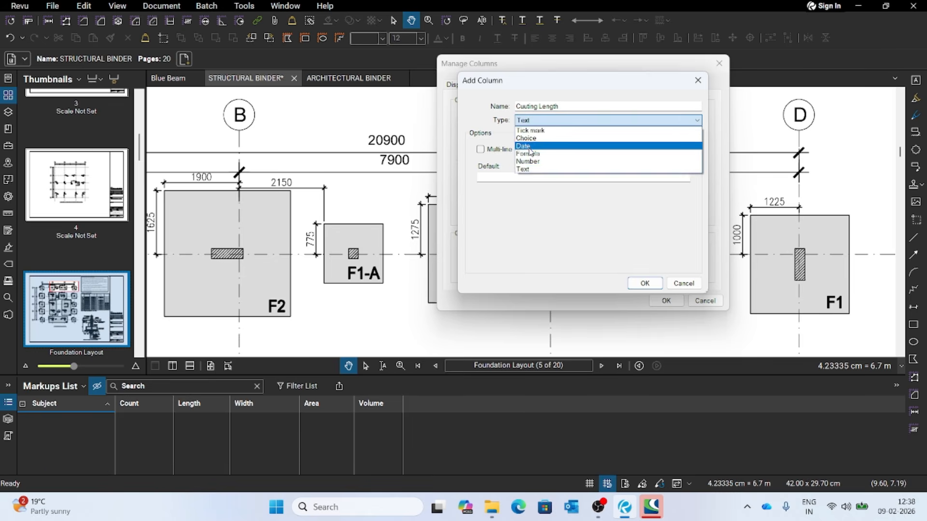
click(545, 154)
click(498, 157)
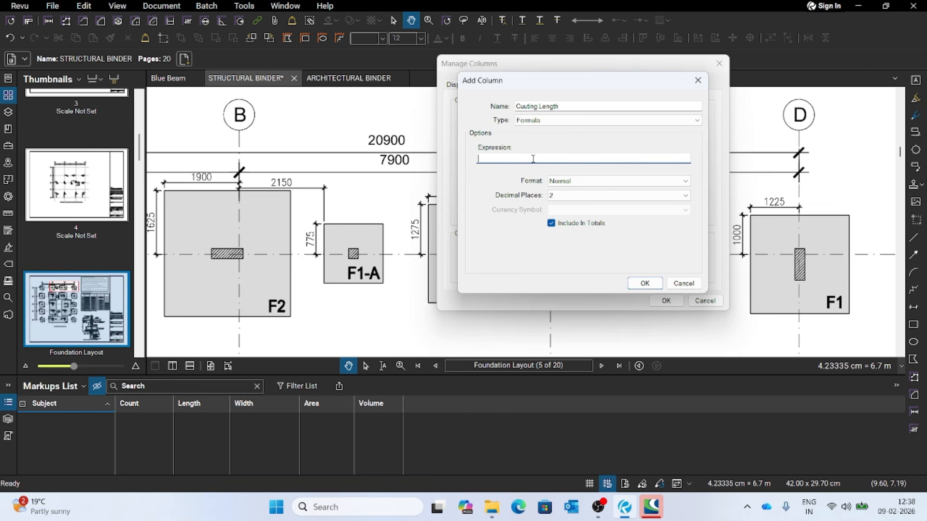
text(l)
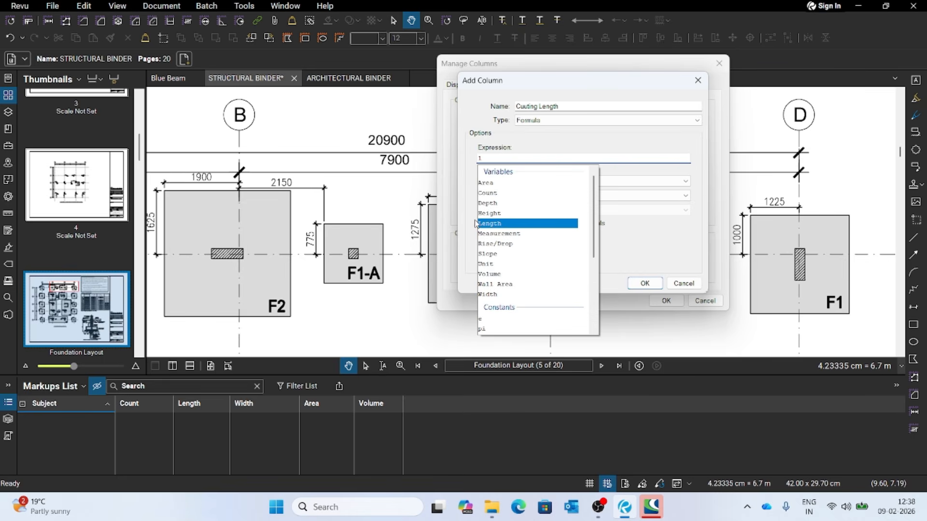
click(502, 224)
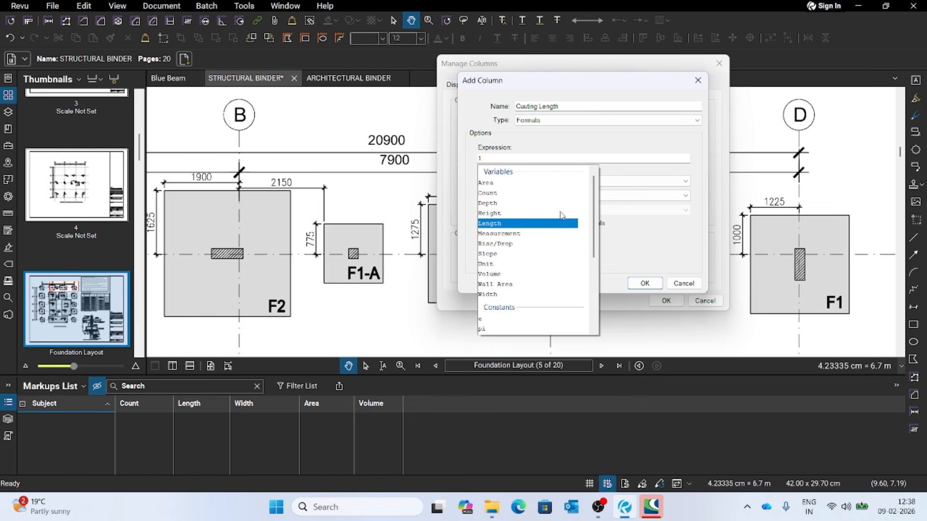
double_click(544, 224)
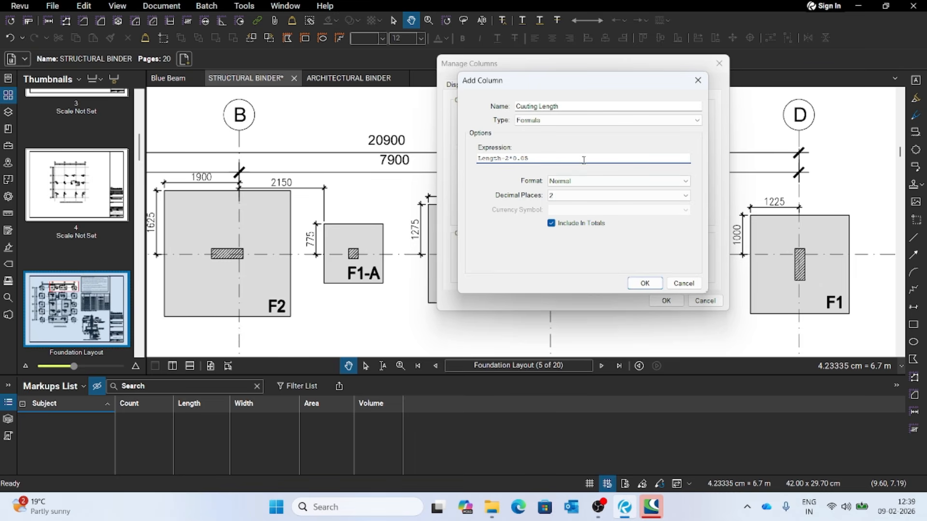
- Complete the custom column with the expression Length-2*0.05, add it to the Markups List, and enlarge the list
click(525, 158)
click(645, 283)
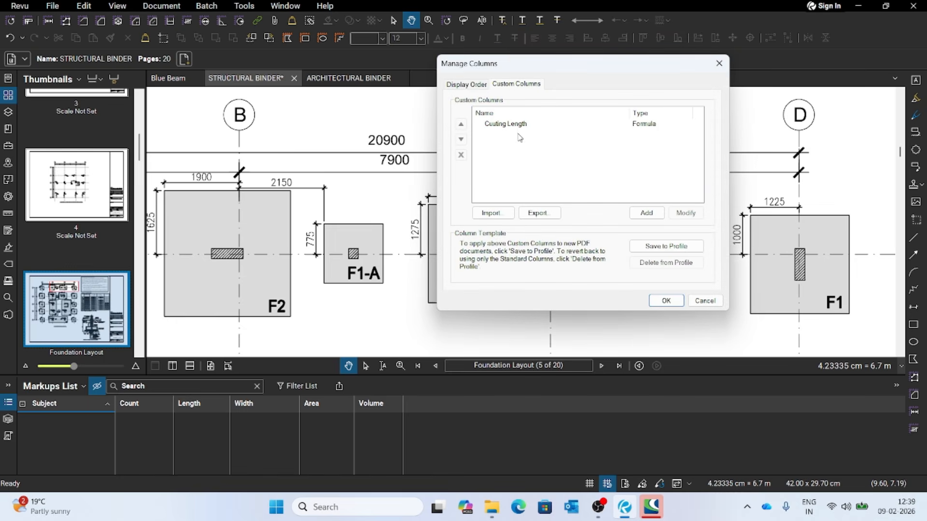
click(666, 301)
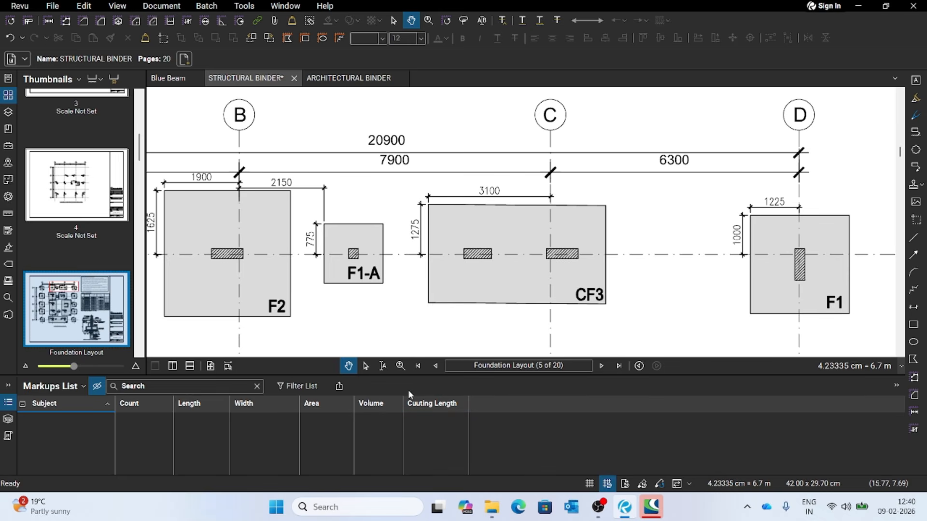
drag(416, 354, 422, 322)
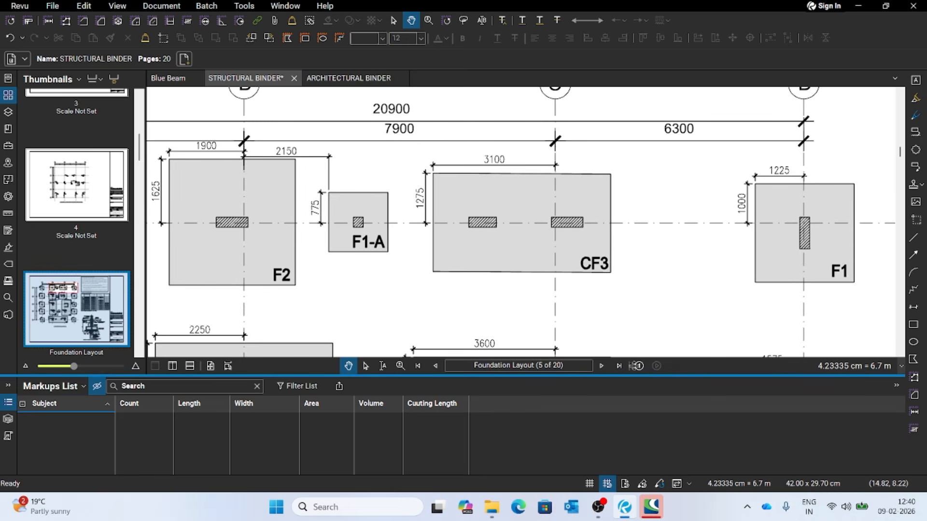
drag(634, 376, 632, 330)
- Look over the footings and their bottom reinforcement notes on the Foundation Layout
scroll(245, 230, down, 8)
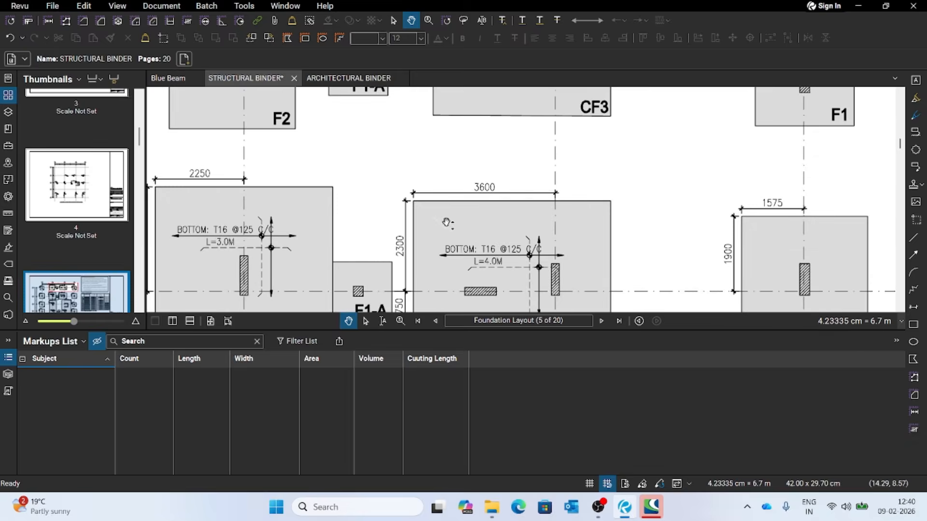
scroll(444, 238, down, 3)
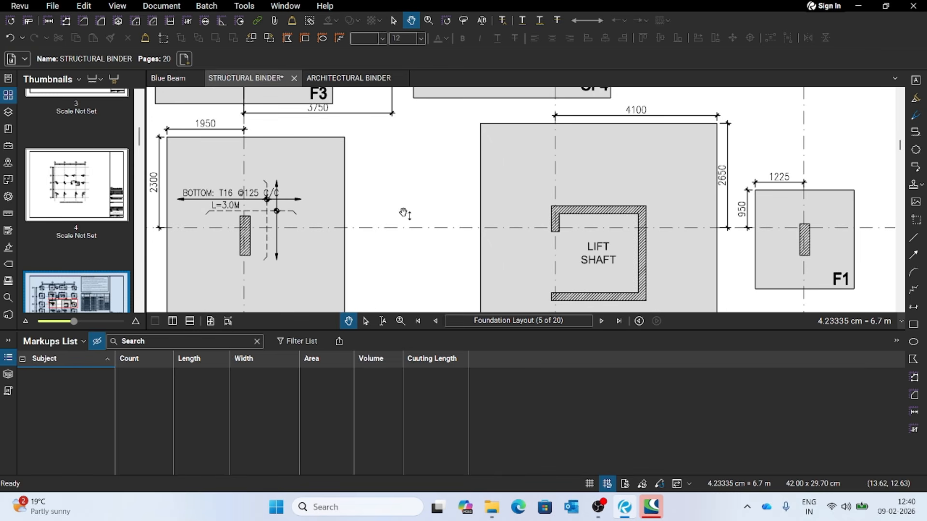
scroll(396, 221, down, 1)
scroll(411, 234, up, 9)
scroll(411, 237, up, 5)
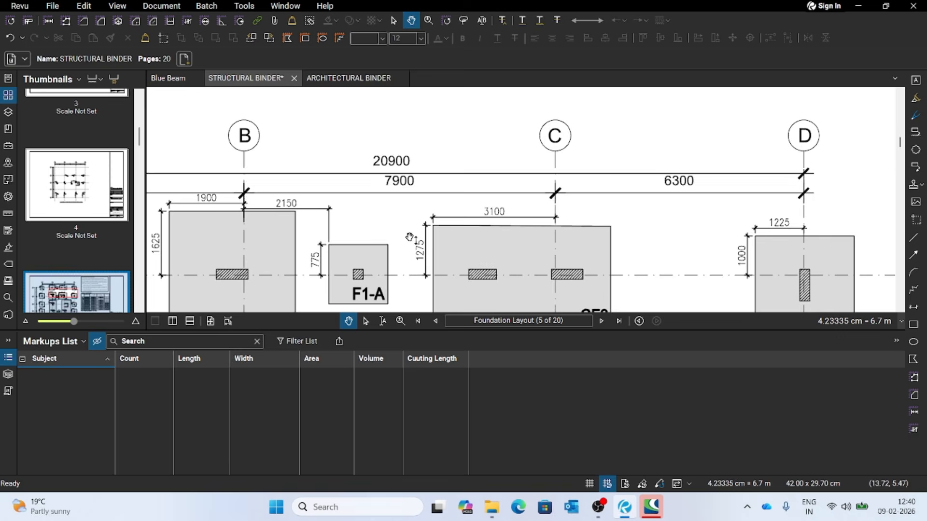
scroll(379, 246, up, 6)
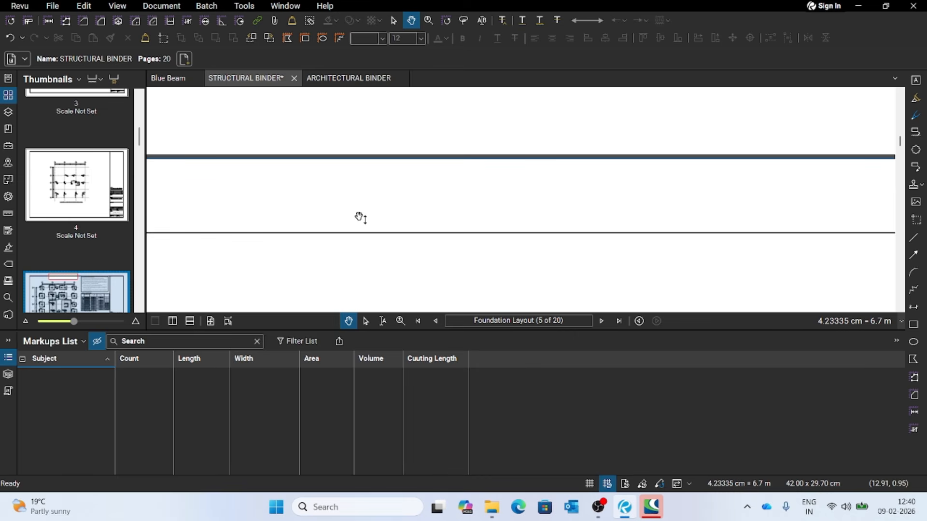
- Open page 6 of the structural binder and examine its tie beam layout
scroll(82, 232, down, 5)
scroll(87, 249, down, 3)
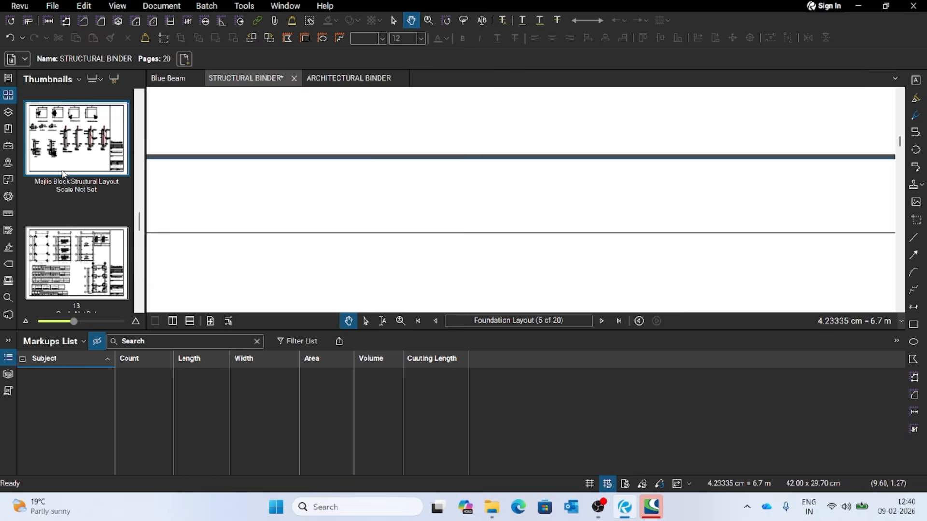
scroll(68, 207, up, 6)
scroll(67, 215, down, 3)
click(66, 259)
scroll(406, 236, down, 6)
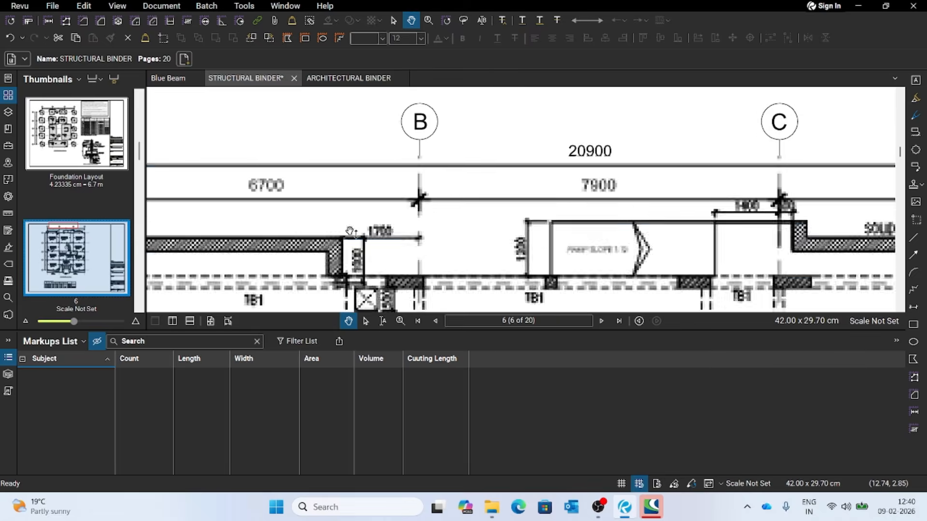
scroll(432, 239, down, 1)
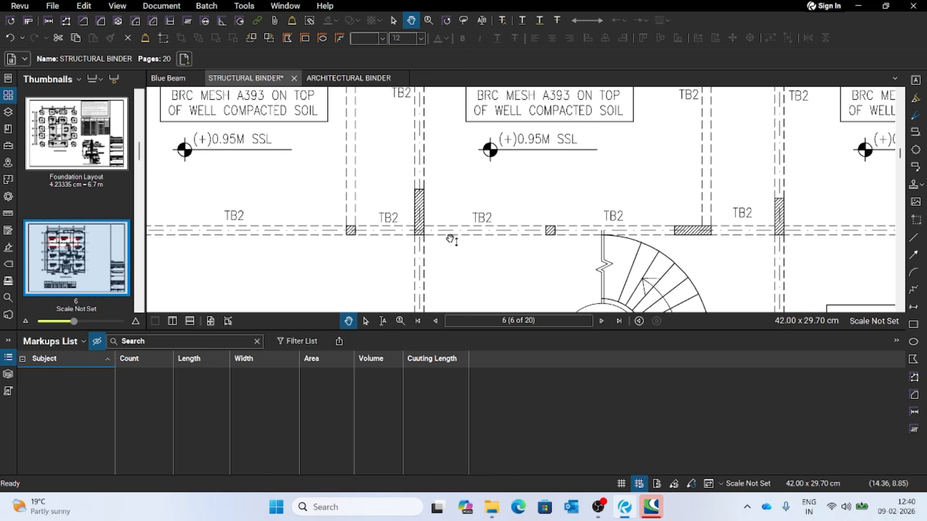
scroll(447, 230, down, 1)
scroll(446, 230, down, 3)
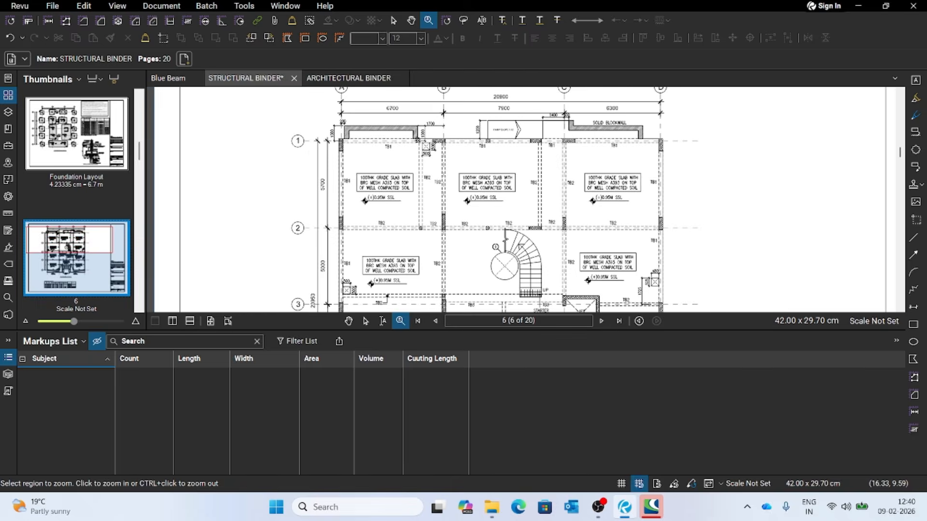
scroll(368, 134, down, 2)
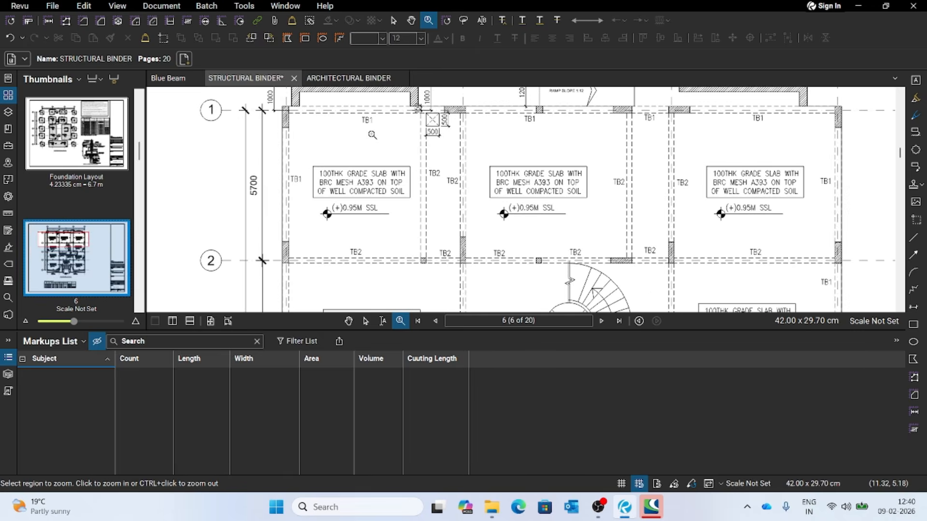
scroll(525, 179, down, 2)
scroll(524, 178, down, 1)
scroll(654, 258, up, 2)
scroll(636, 221, down, 3)
scroll(524, 125, up, 3)
scroll(541, 159, down, 2)
scroll(544, 193, up, 1)
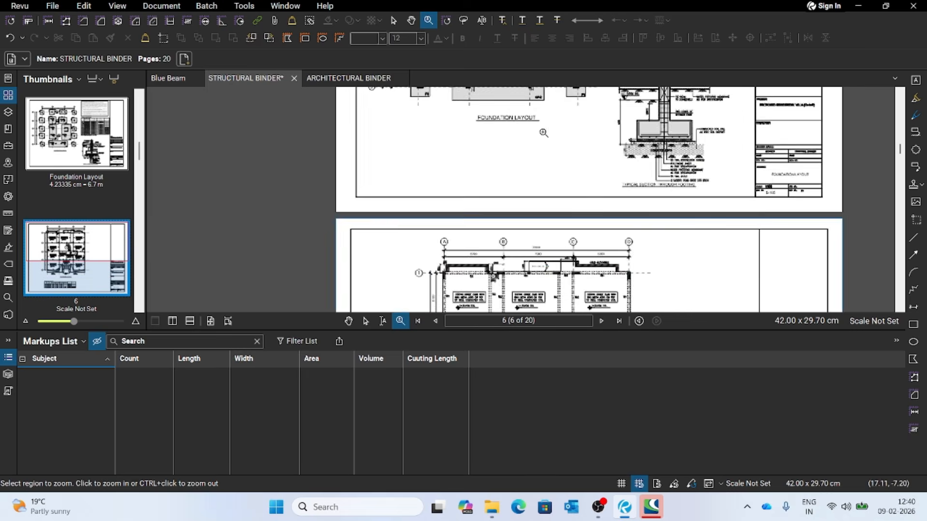
scroll(548, 239, down, 3)
scroll(549, 239, down, 1)
scroll(498, 273, up, 4)
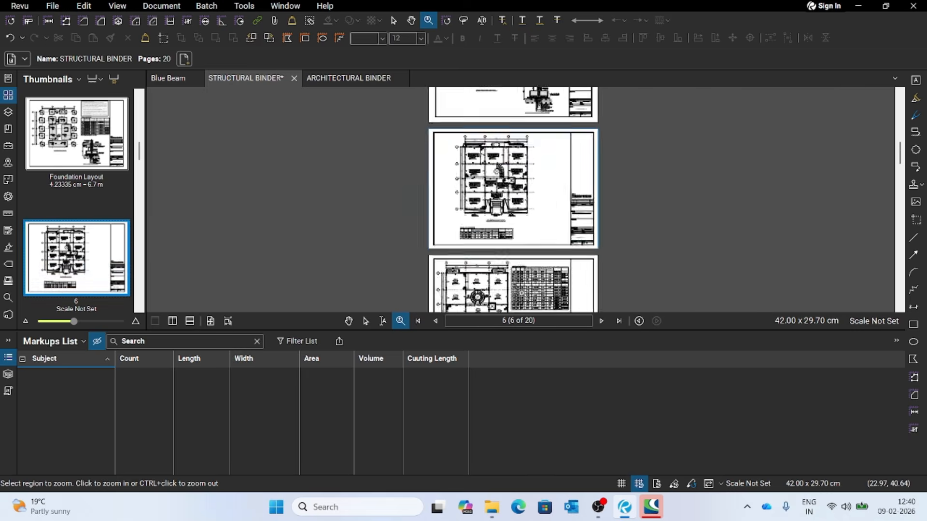
scroll(506, 263, up, 2)
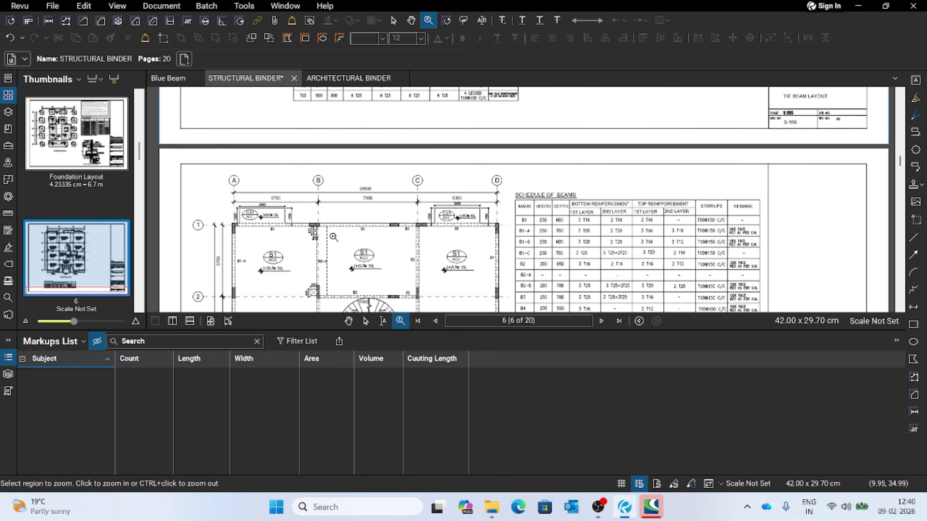
- Examine the Schedule of Beams on page 7 and find the B1 beams on its layout
key(Escape)
scroll(396, 227, down, 5)
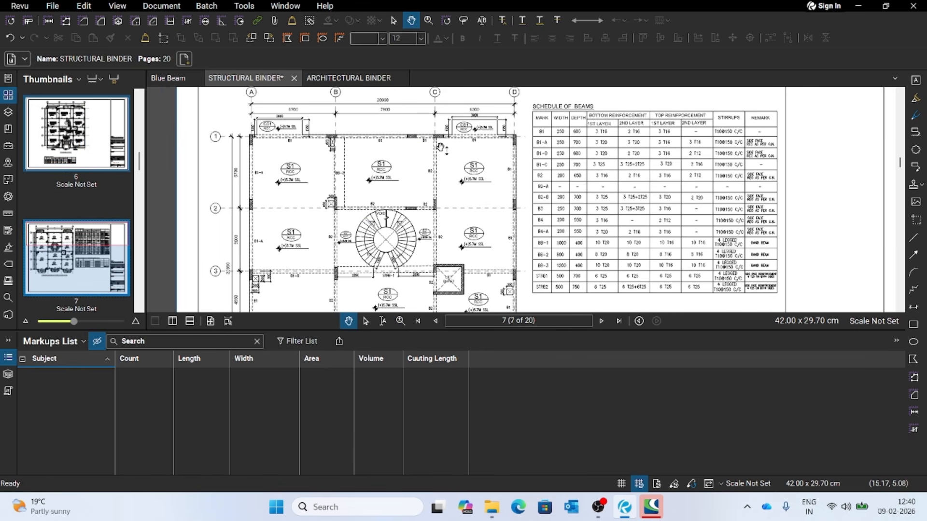
scroll(575, 133, up, 2)
scroll(568, 150, down, 2)
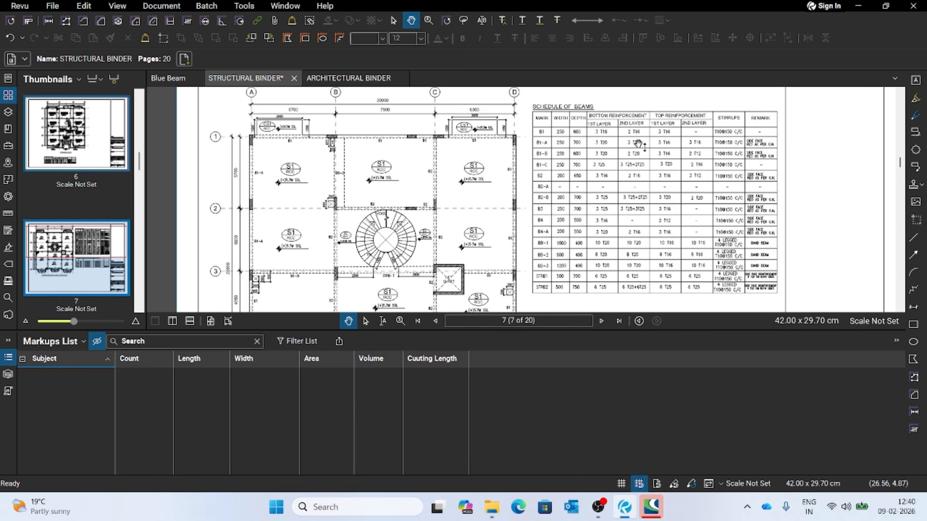
scroll(597, 145, up, 2)
scroll(601, 164, down, 1)
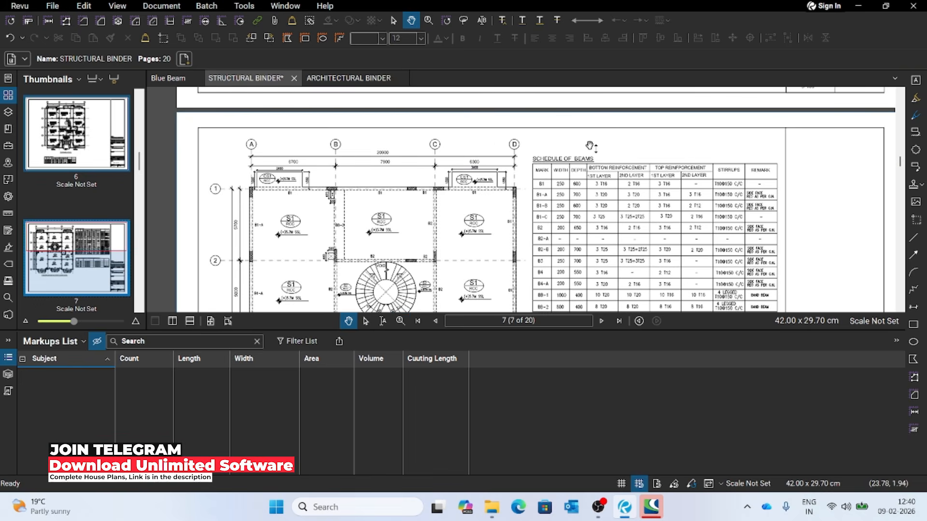
key(z)
scroll(606, 182, up, 5)
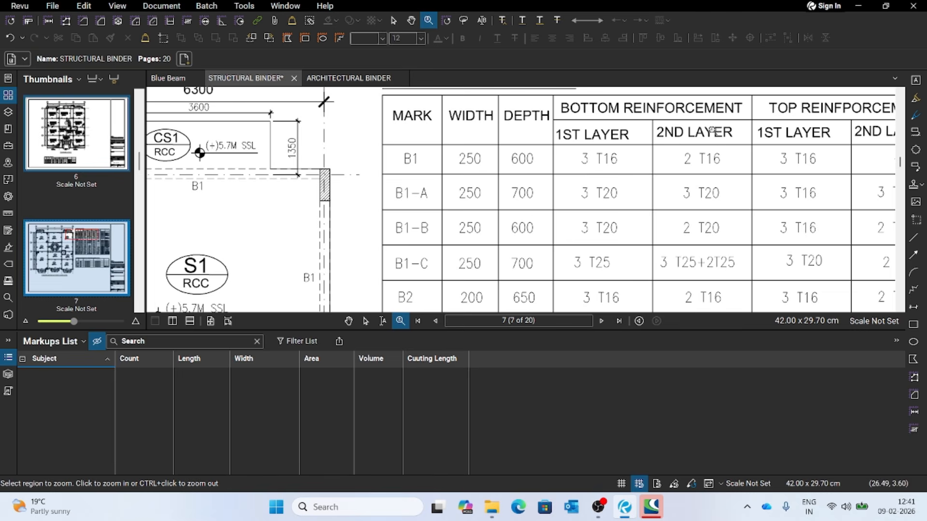
scroll(766, 201, down, 2)
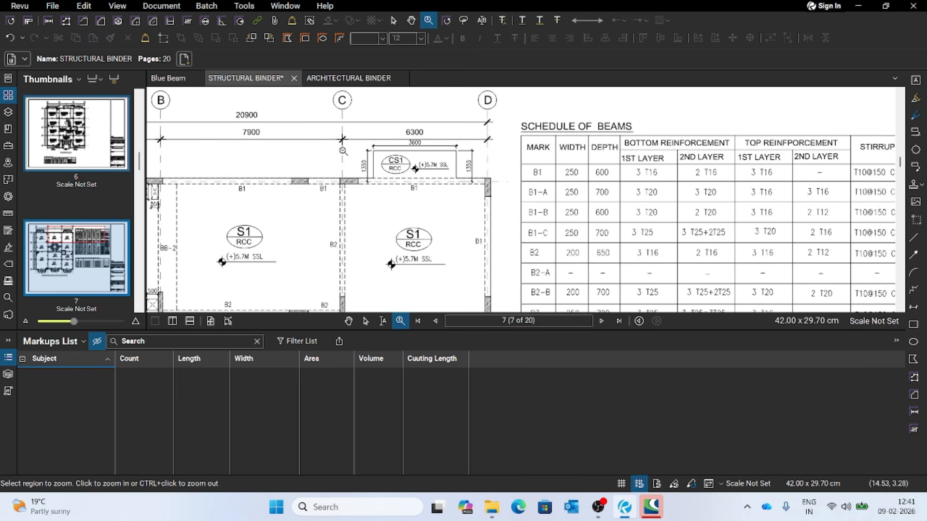
scroll(603, 173, down, 3)
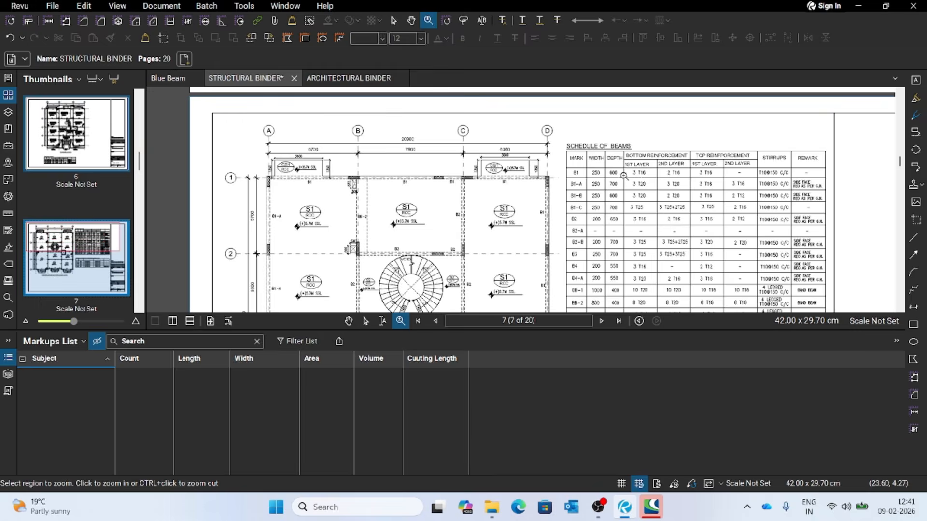
scroll(586, 178, up, 2)
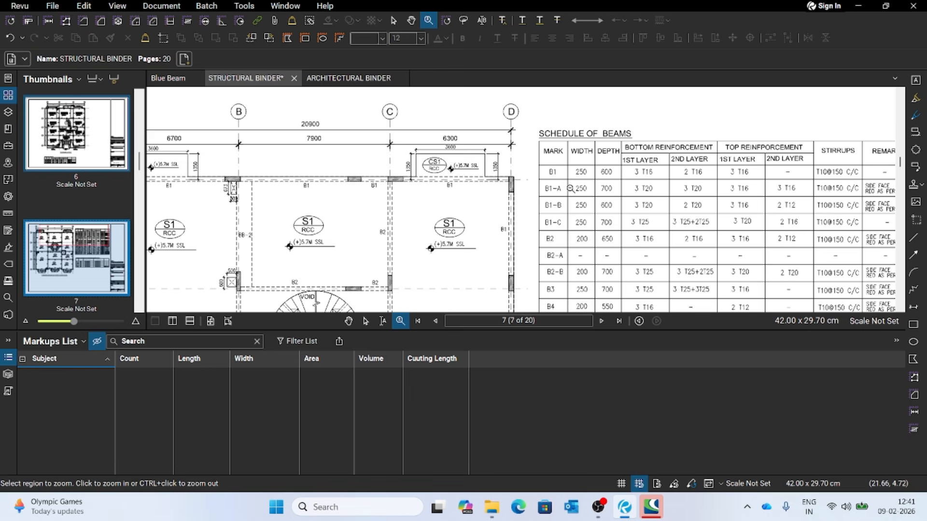
click(292, 197)
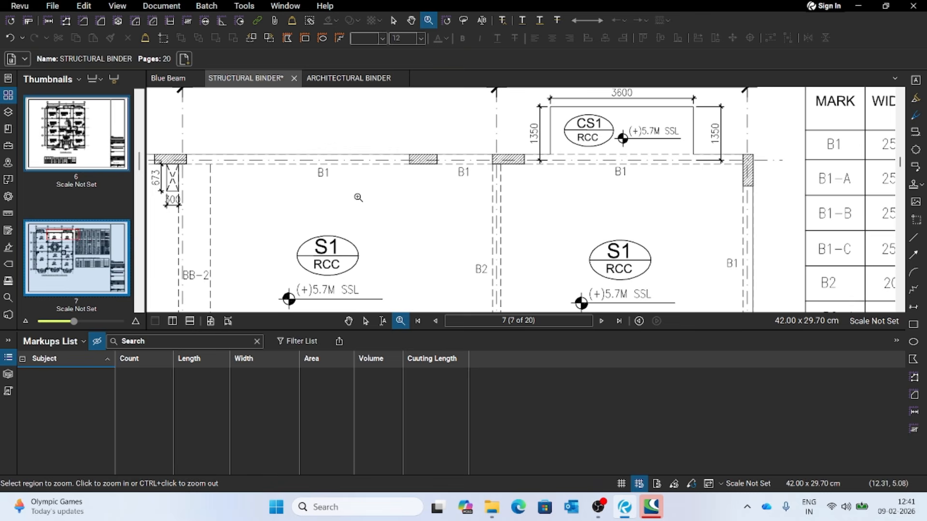
key(Escape)
scroll(411, 215, down, 3)
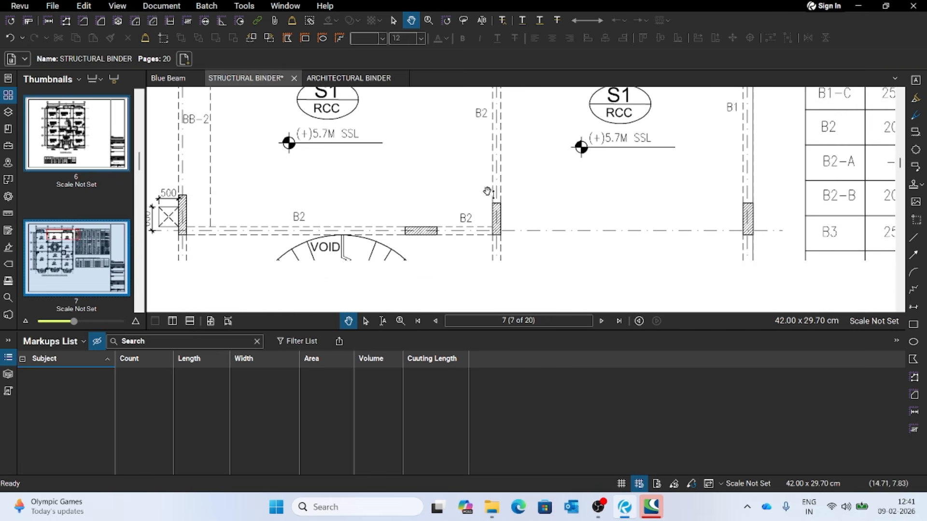
scroll(415, 193, up, 1)
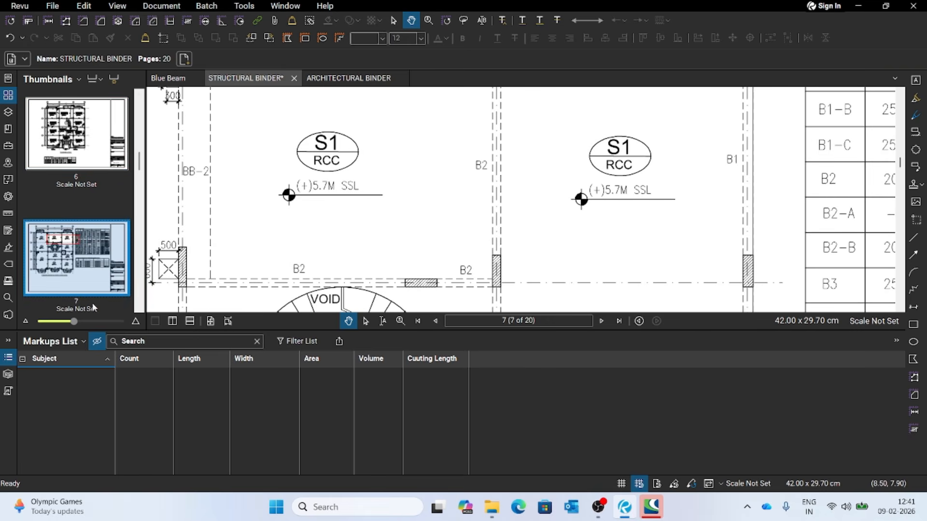
- Calibrate page 7 with a custom scale, using the dimension between grids A and B as 6.7 m
mouse_move(286, 183)
mouse_down()
mouse_move(383, 206)
mouse_move(420, 269)
mouse_up()
mouse_move(251, 204)
mouse_down()
mouse_move(366, 234)
mouse_move(442, 281)
mouse_move(434, 283)
mouse_up()
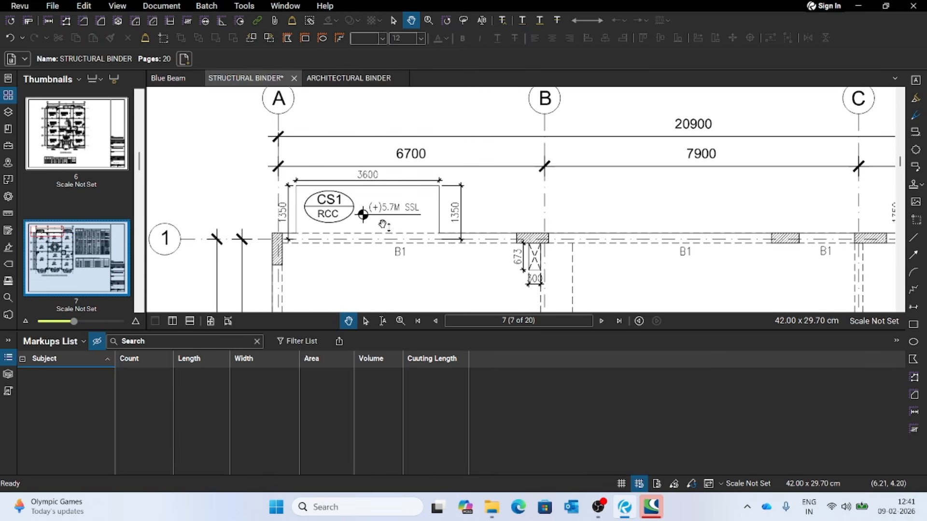
scroll(451, 202, up, 1)
mouse_move(488, 243)
mouse_down()
mouse_move(455, 182)
mouse_move(463, 201)
mouse_up()
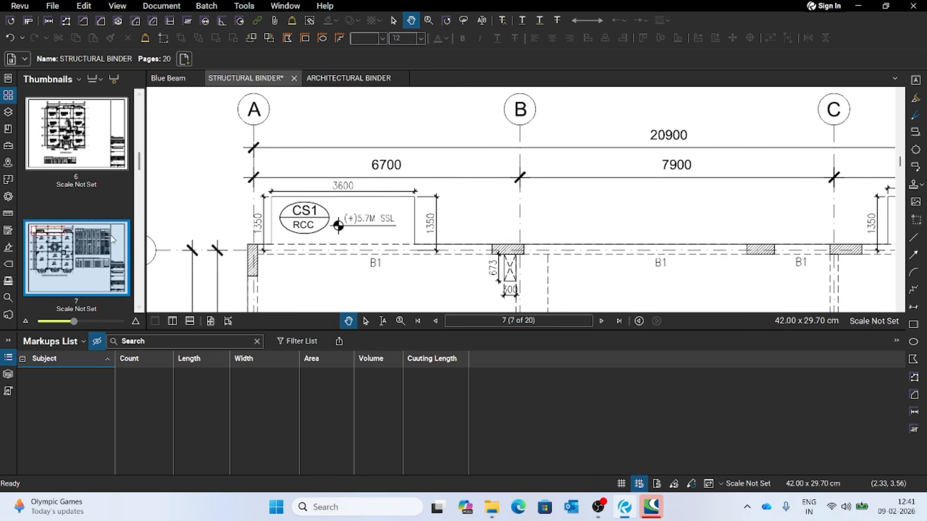
right_click(110, 251)
click(144, 216)
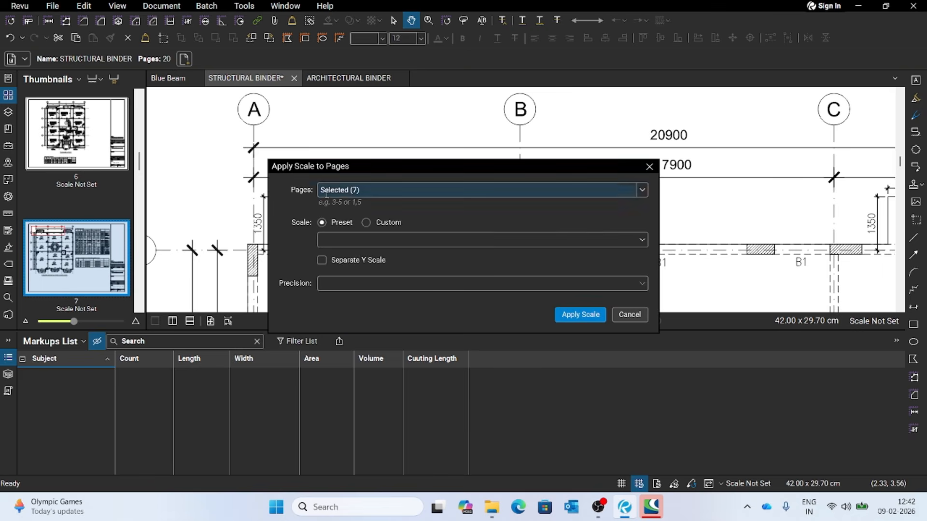
click(389, 222)
click(566, 220)
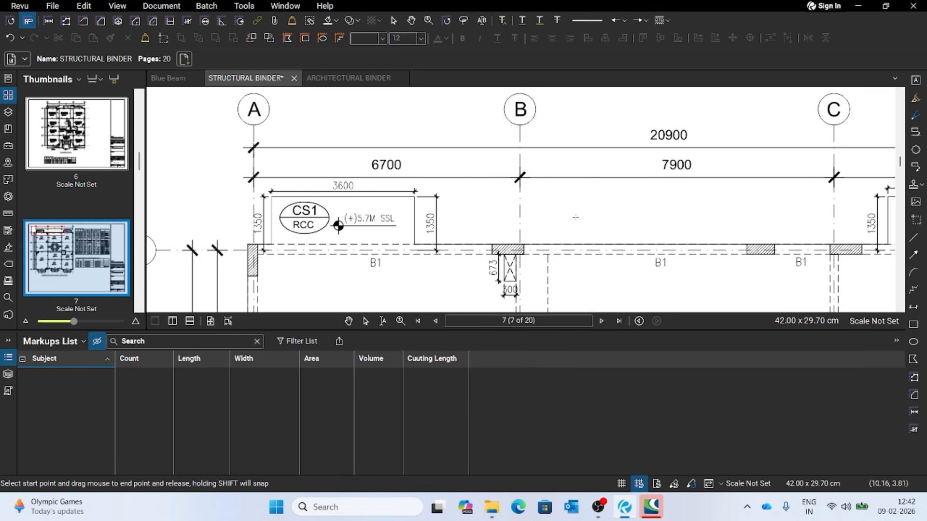
drag(252, 178, 520, 179)
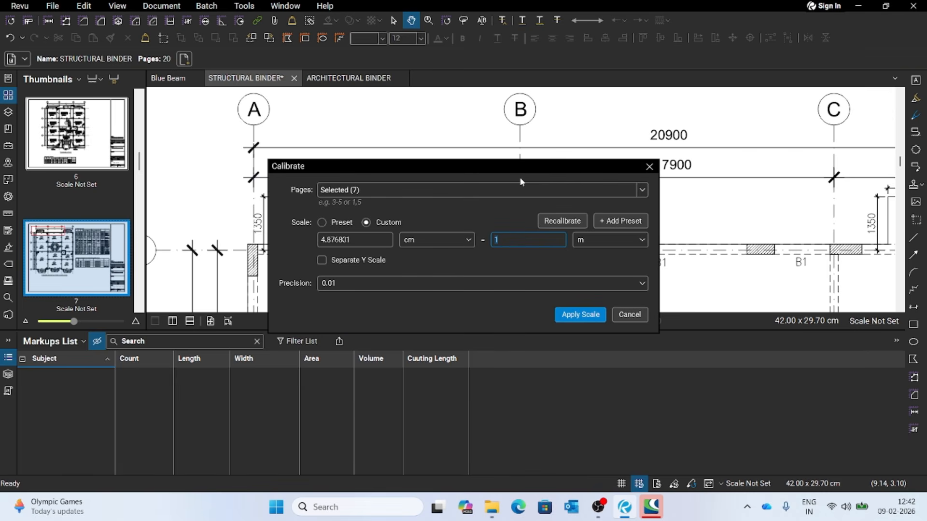
click(571, 318)
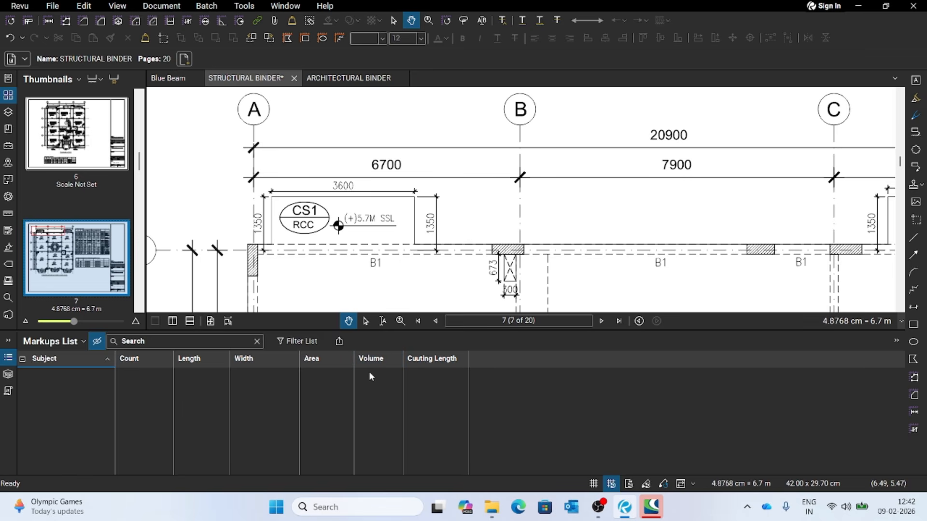
- Add a length measurement along beam B1 between grids A and B on page 7, and show all hidden markups
click(47, 22)
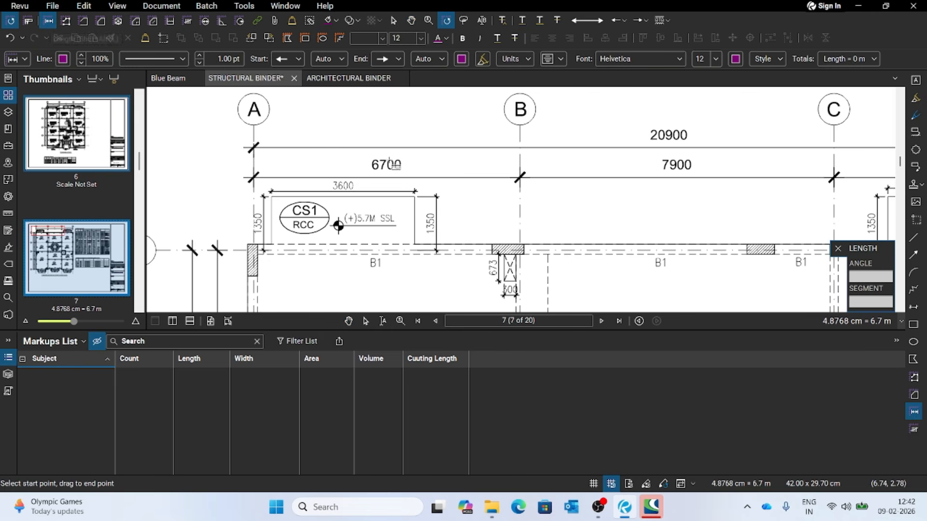
scroll(322, 271, up, 1)
scroll(316, 222, down, 1)
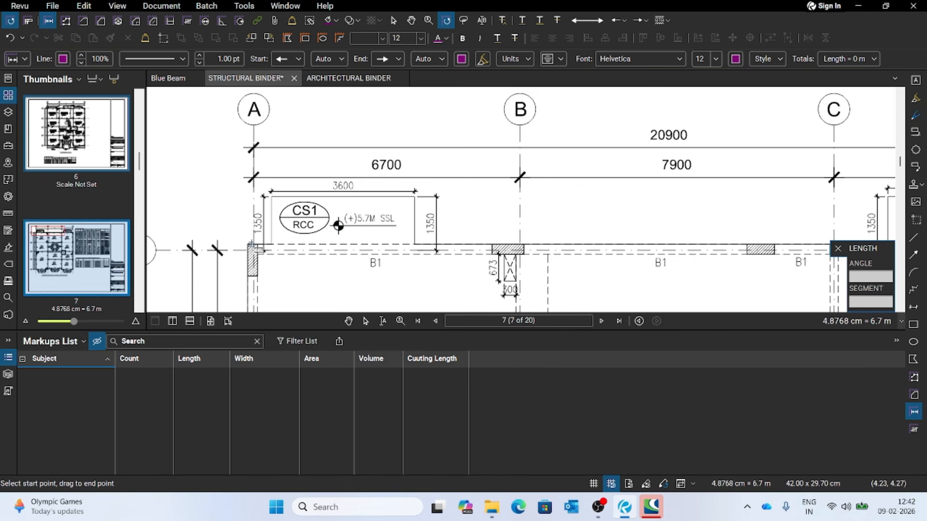
drag(252, 247, 521, 245)
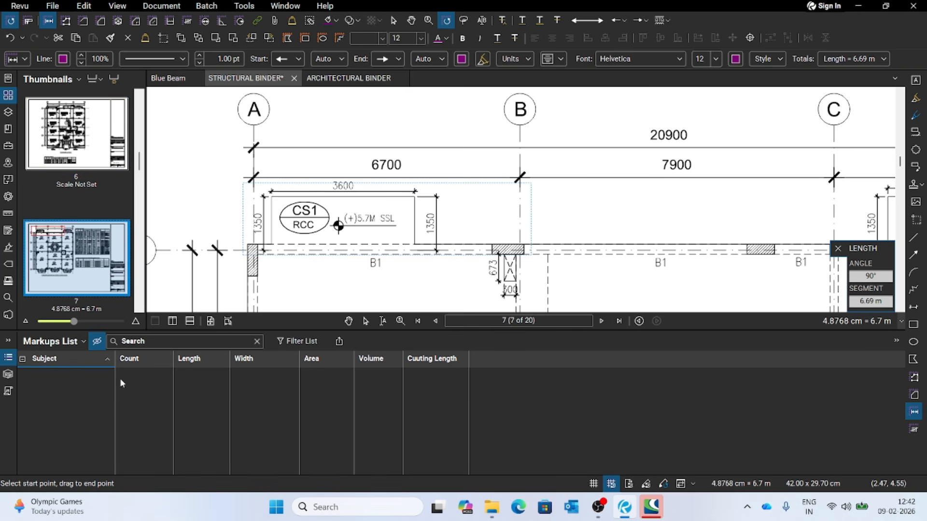
click(97, 342)
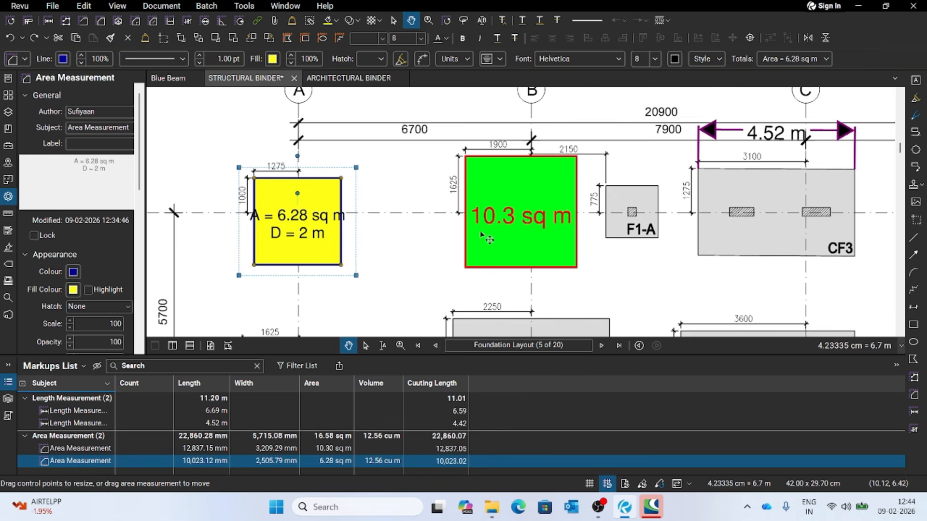
- Show the page thumbnails and look through the structural binder's pages, from the Foundation Layout to page 20 and back to page 1
click(562, 278)
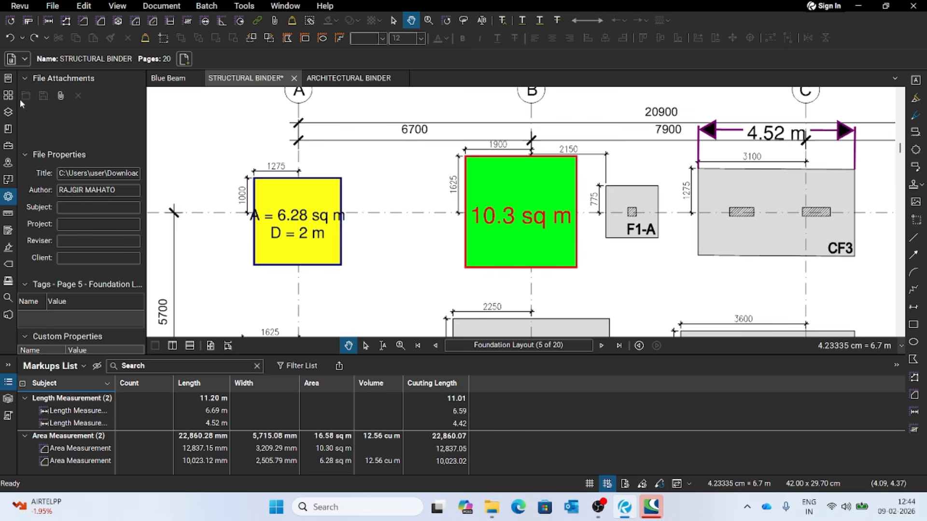
click(7, 80)
click(8, 95)
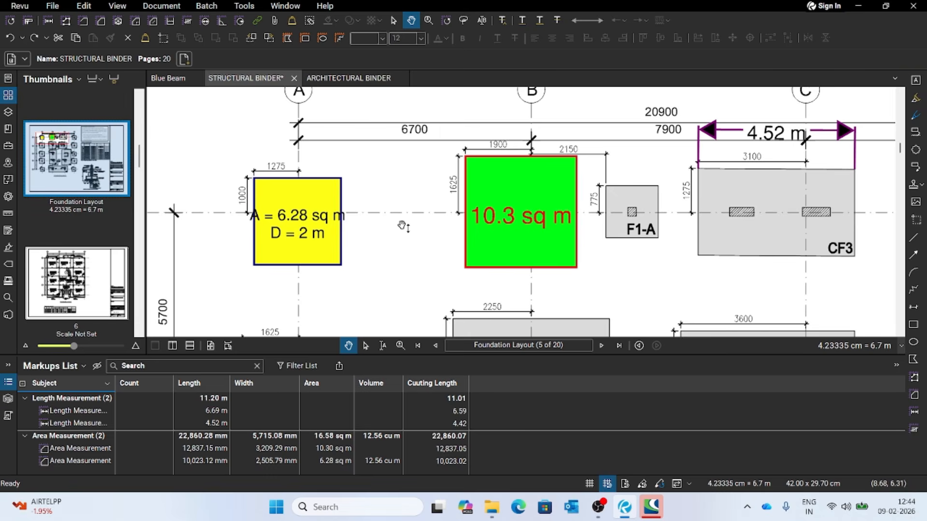
scroll(449, 231, down, 3)
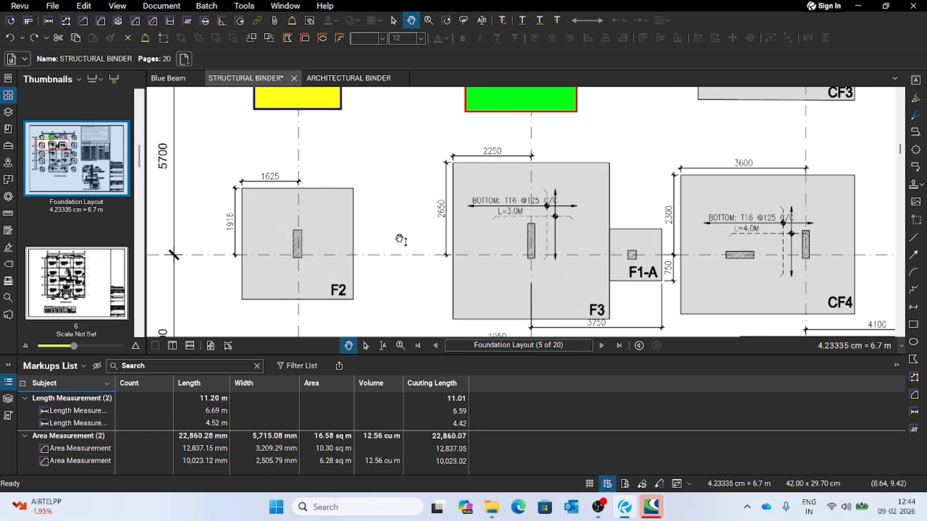
scroll(400, 239, down, 15)
scroll(399, 239, down, 2)
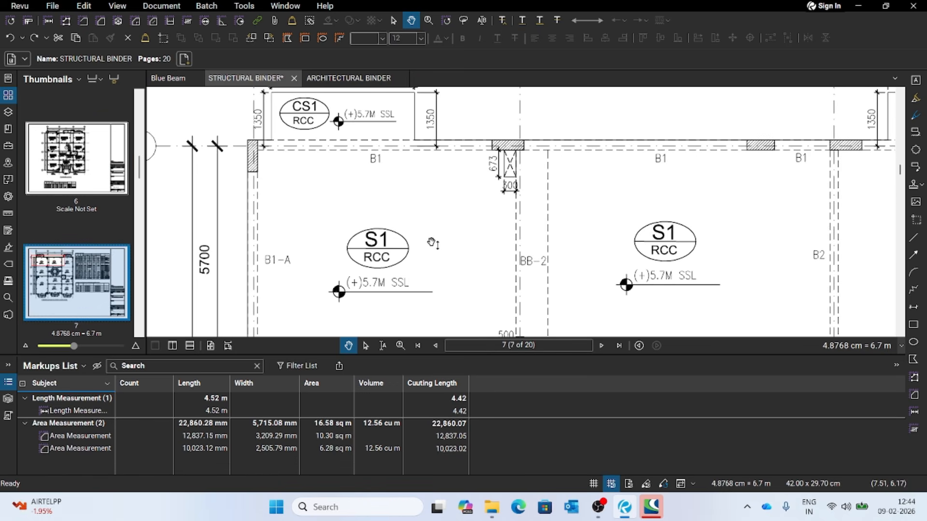
scroll(72, 264, up, 10)
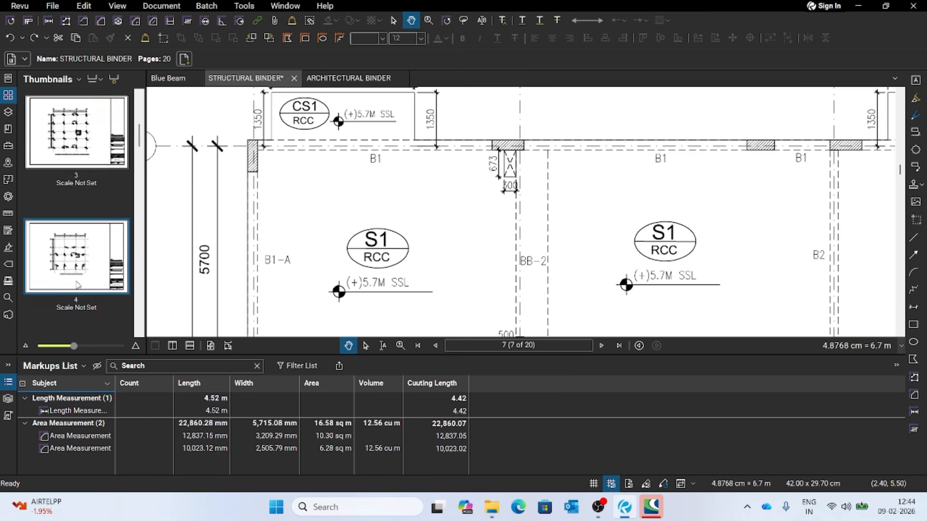
scroll(71, 214, down, 20)
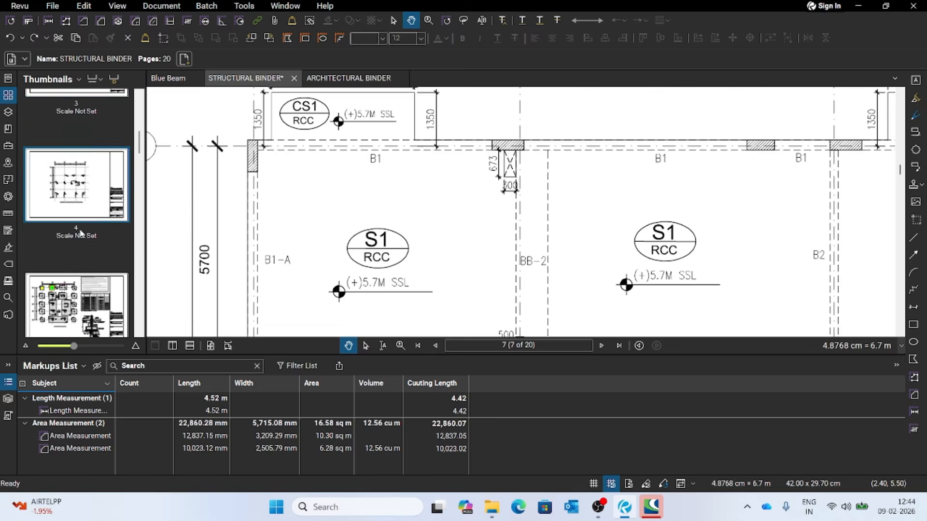
scroll(79, 245, down, 8)
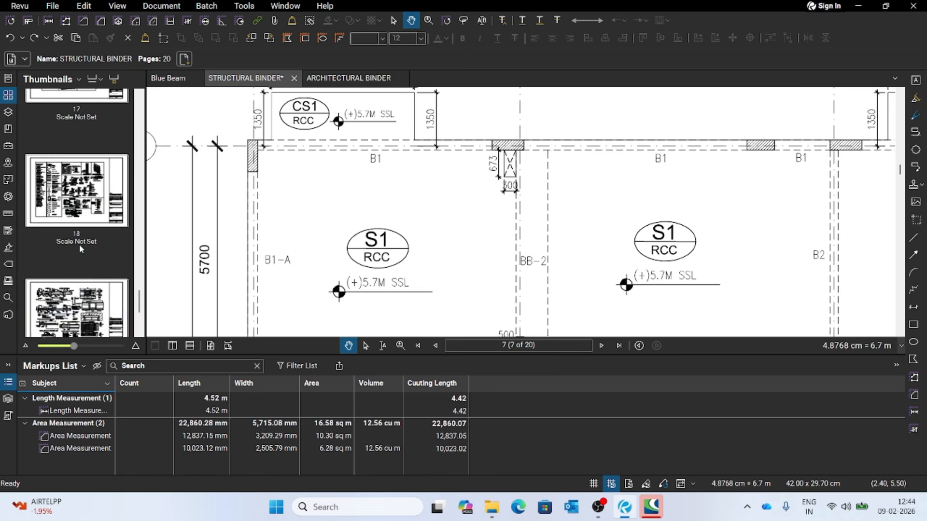
click(76, 247)
scroll(77, 222, up, 20)
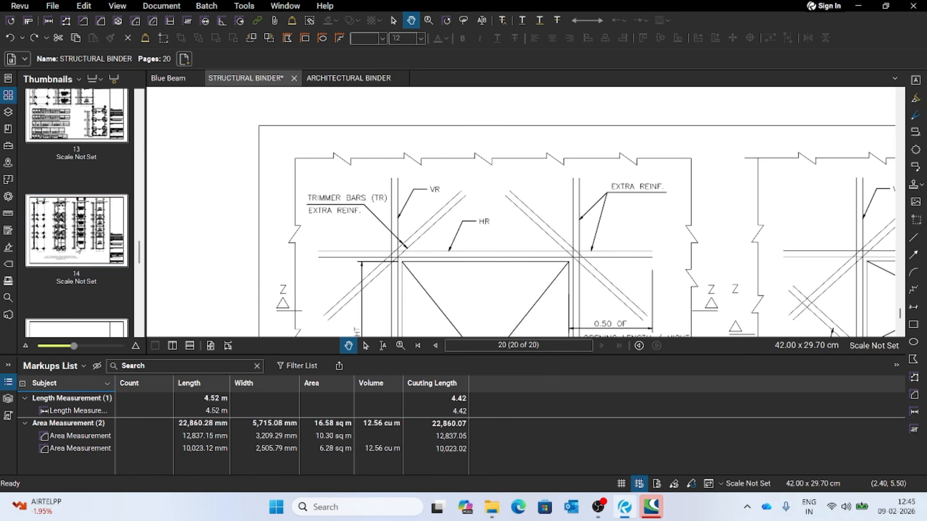
click(91, 192)
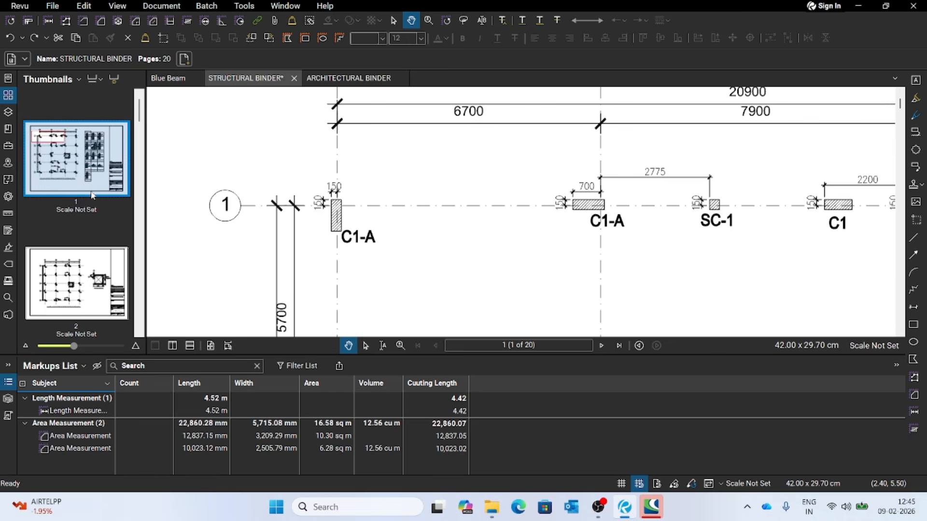
- Hide and redisplay the page thumbnails, and return to the Foundation Layout on page 5
click(8, 96)
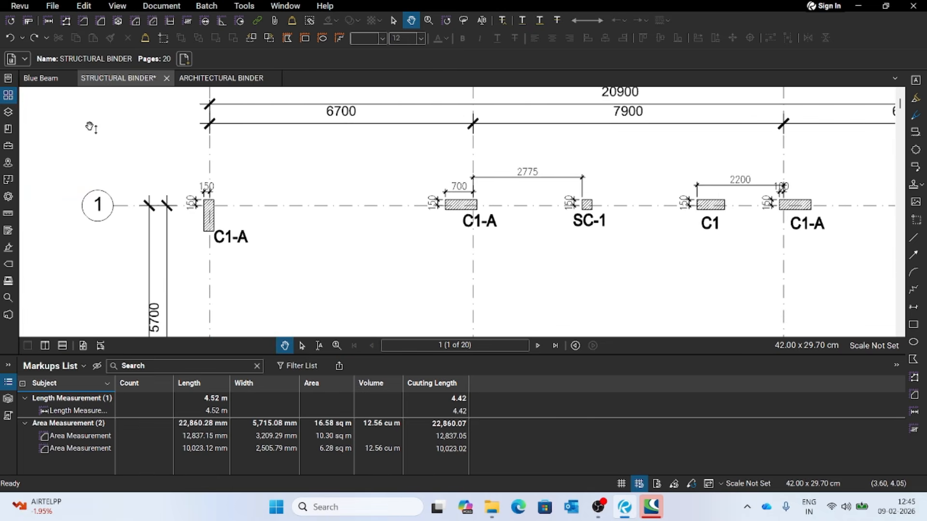
click(8, 95)
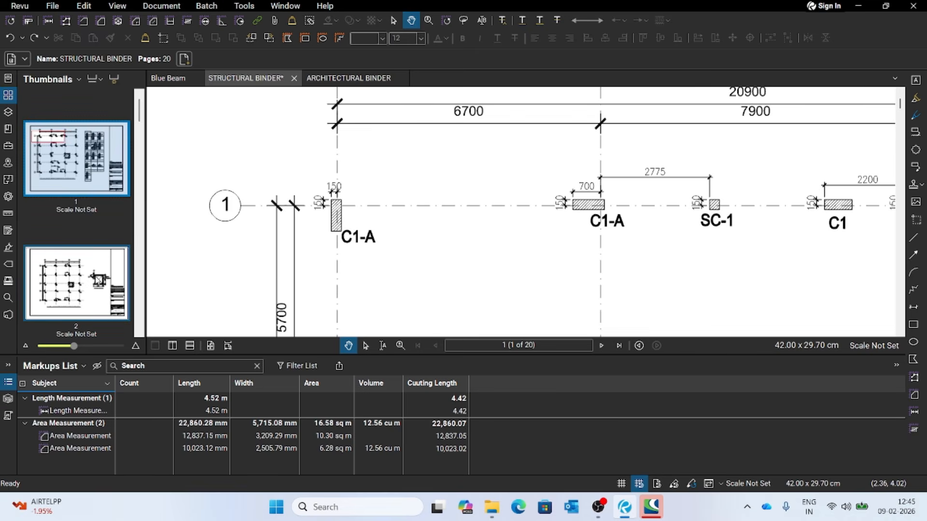
scroll(98, 280, down, 3)
click(77, 283)
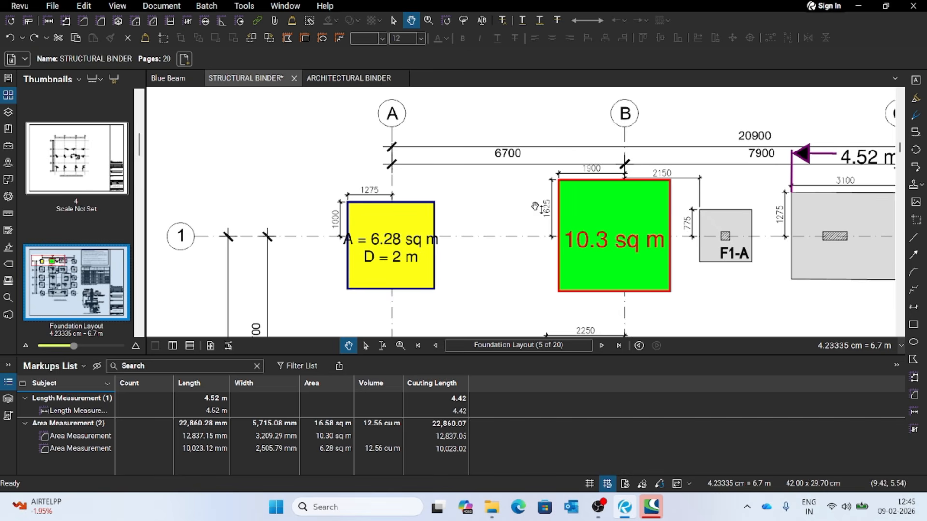
- Shrink the Markups List to enlarge the drawing area, and examine the footings around grids A to C
mouse_move(669, 335)
mouse_down()
mouse_move(675, 371)
mouse_move(627, 293)
mouse_up()
drag(640, 356, 640, 434)
scroll(521, 188, down, 1)
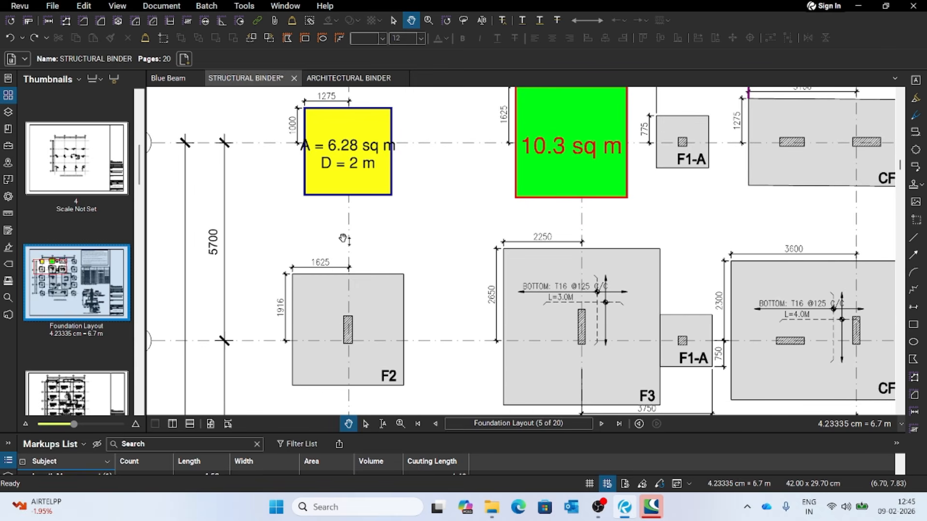
drag(443, 145, 422, 238)
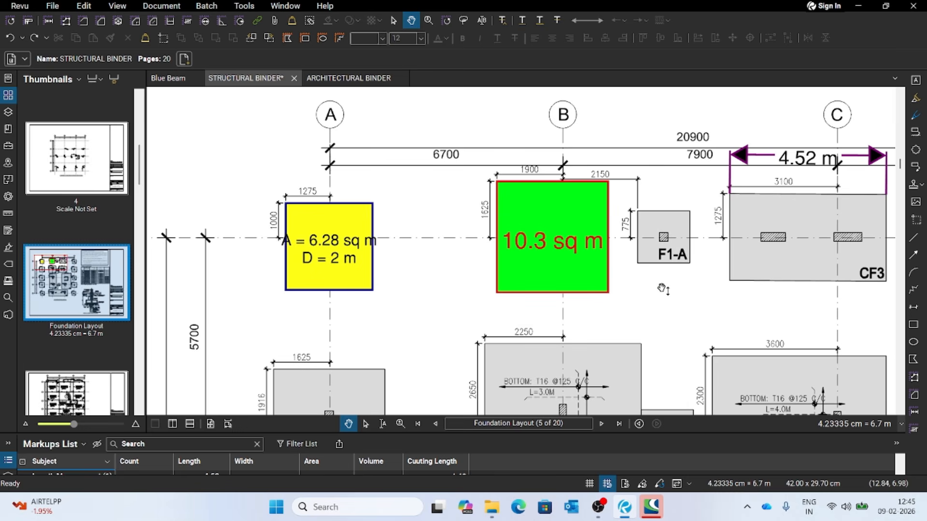
drag(612, 301, 580, 301)
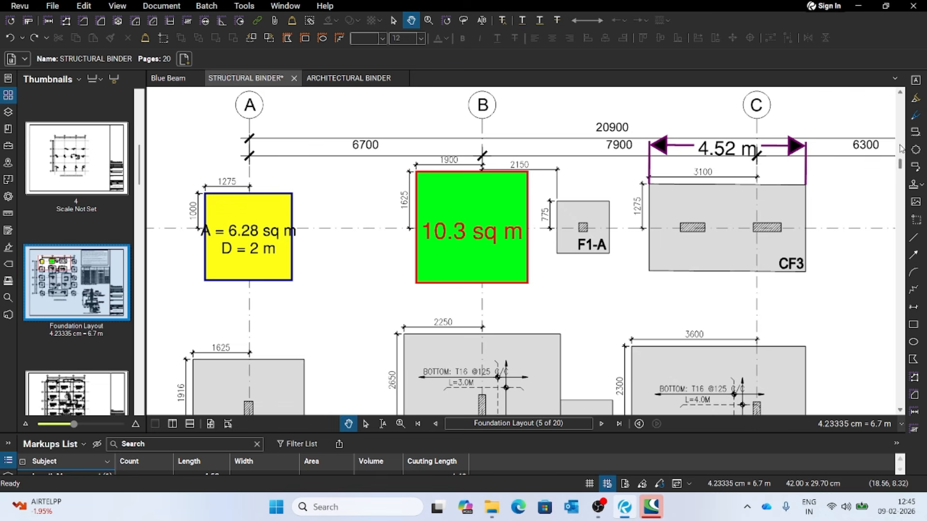
scroll(495, 235, down, 4)
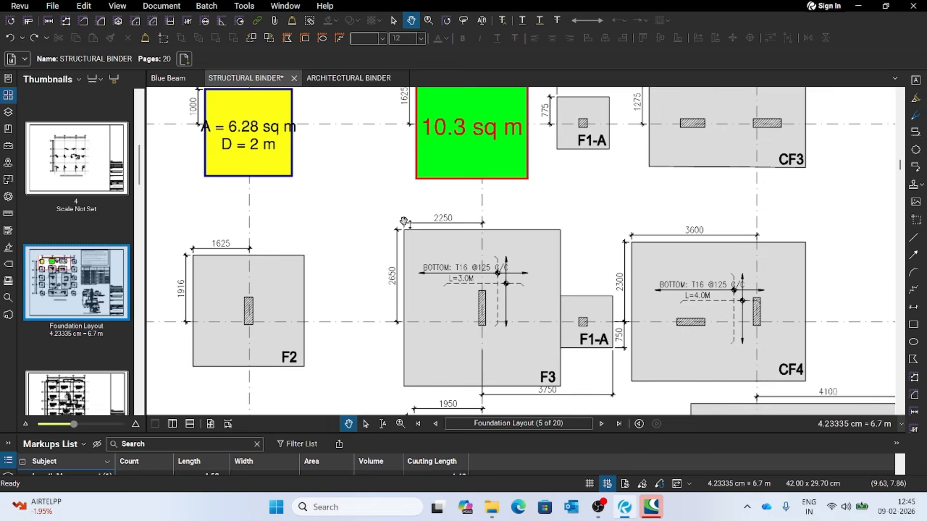
scroll(607, 315, up, 3)
mouse_move(564, 273)
mouse_down()
mouse_move(530, 280)
mouse_move(505, 303)
mouse_up()
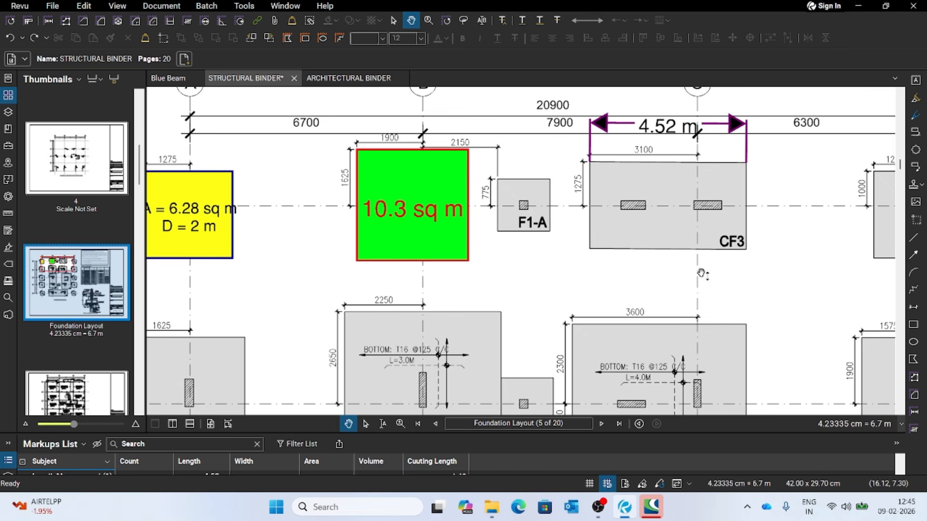
- Draw a red arrow from the blank area between grids A and B to the green footing
click(913, 255)
drag(241, 298, 363, 246)
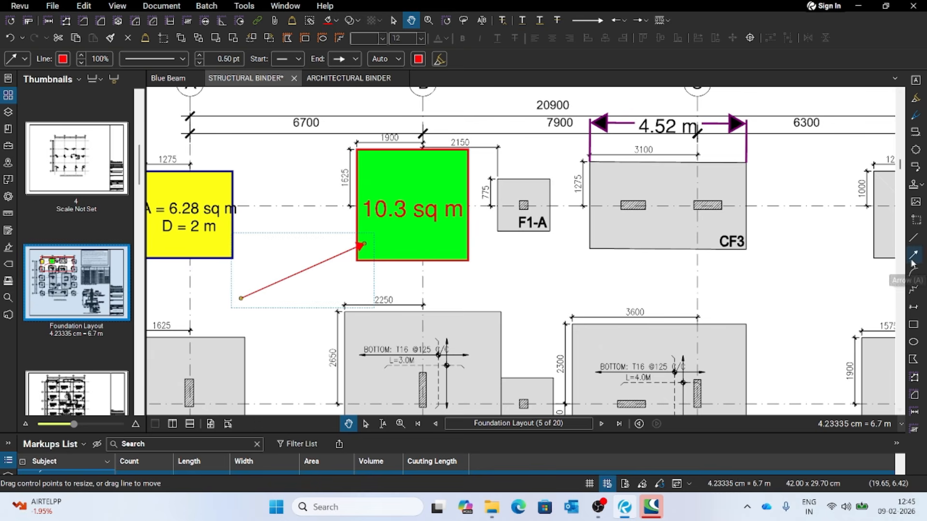
click(507, 276)
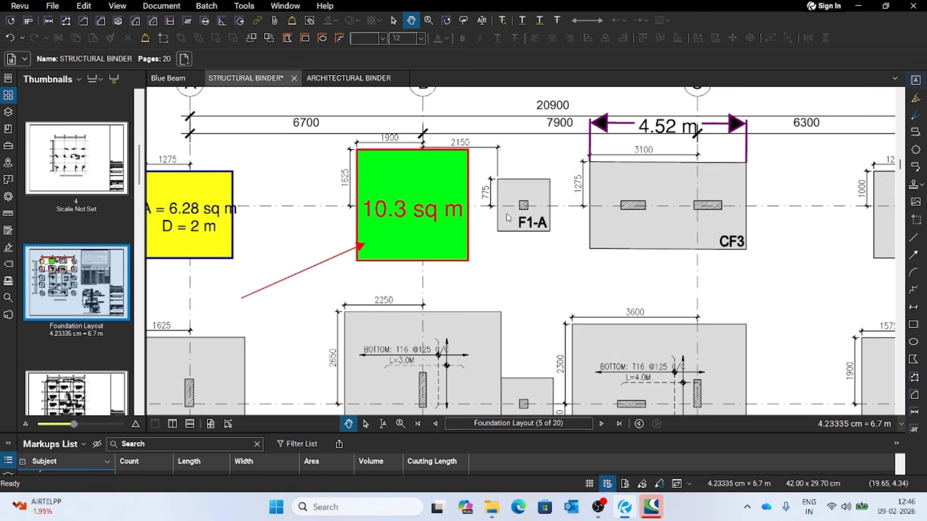
- Add a text box at the arrow's tail reading "Please Recheck the size"
key(t)
drag(301, 265, 315, 256)
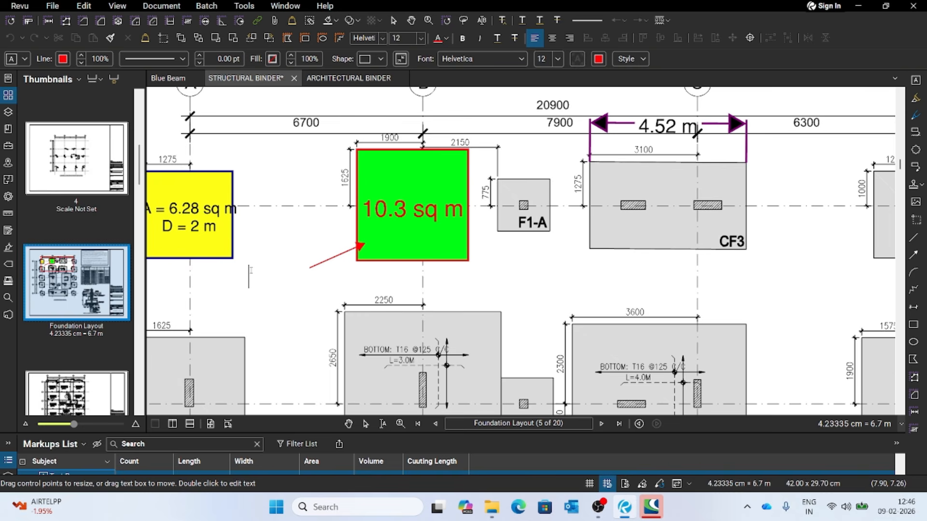
text(Please)
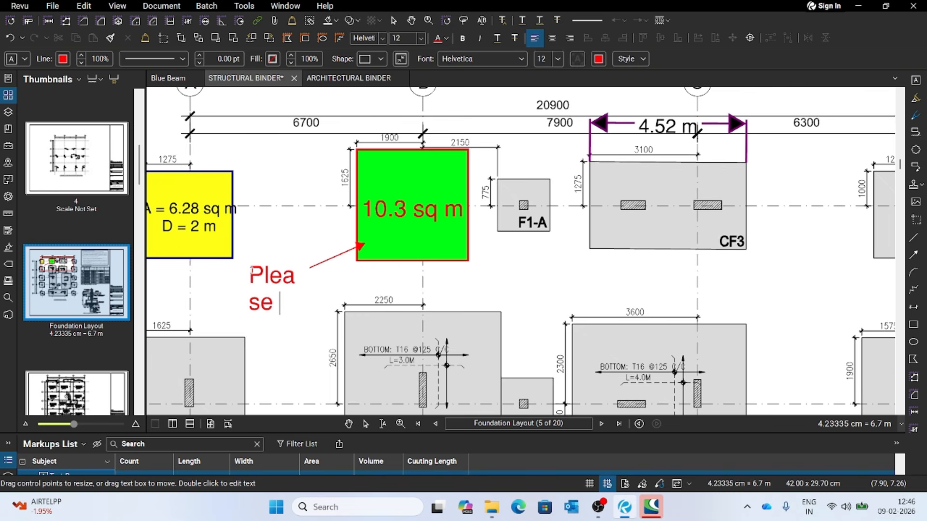
key(BackSpace)
text(e Check)
key(BackSpace)
key(BackSpace)
key(BackSpace)
key(BackSpace)
key(BackSpace)
key(BackSpace)
key(BackSpace)
key(BackSpace)
key(BackSpace)
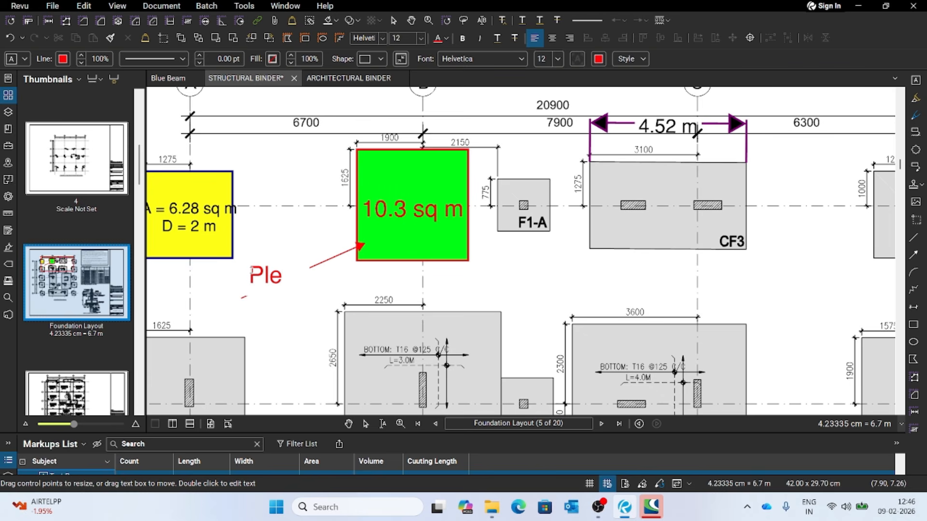
text(ase Rechec)
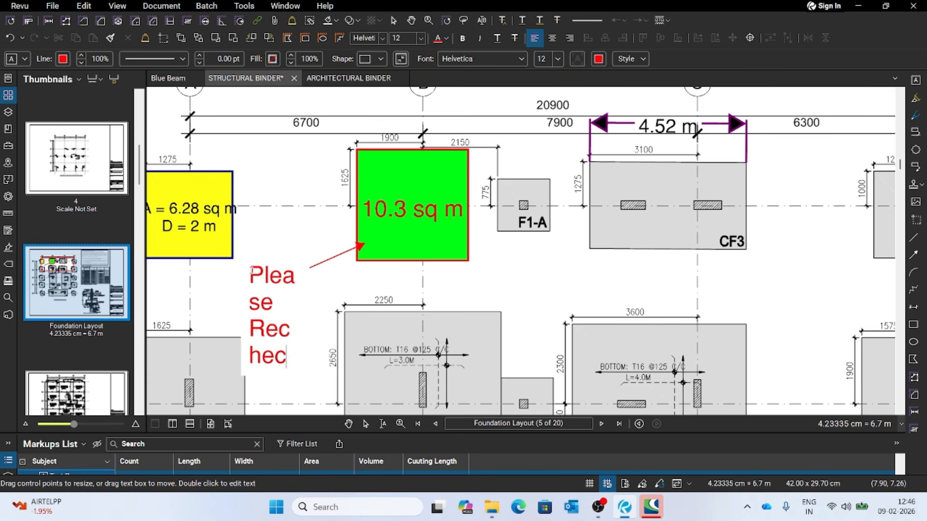
text(k the size)
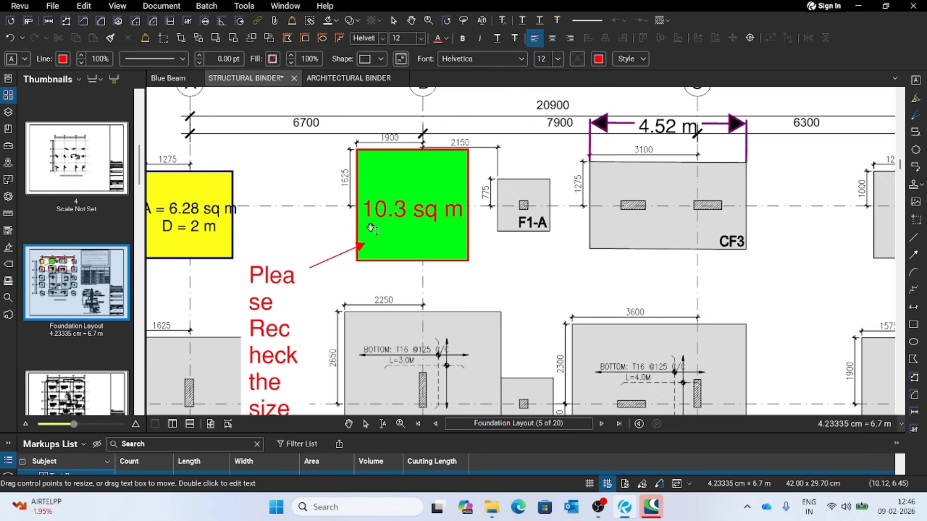
- Reduce the font size of the "Please Recheck the size" note to 6
click(278, 290)
scroll(289, 269, down, 2)
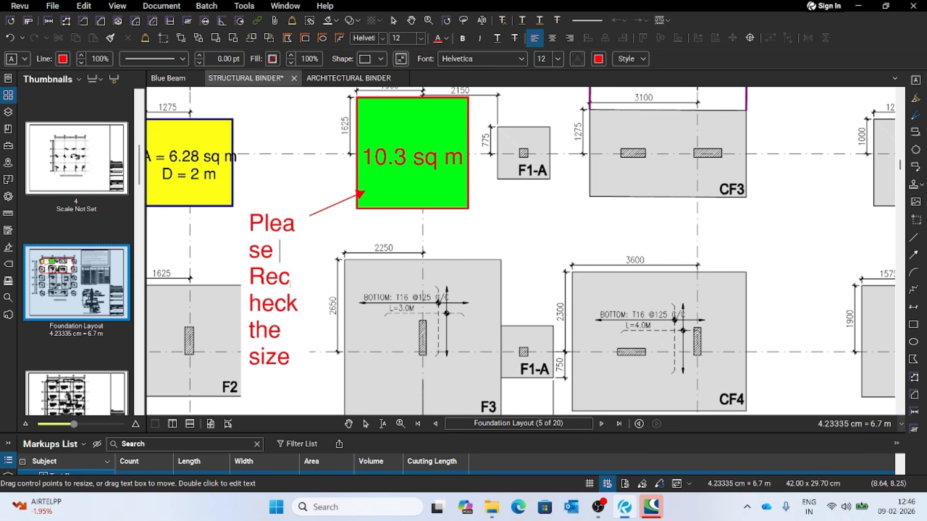
drag(290, 358, 250, 219)
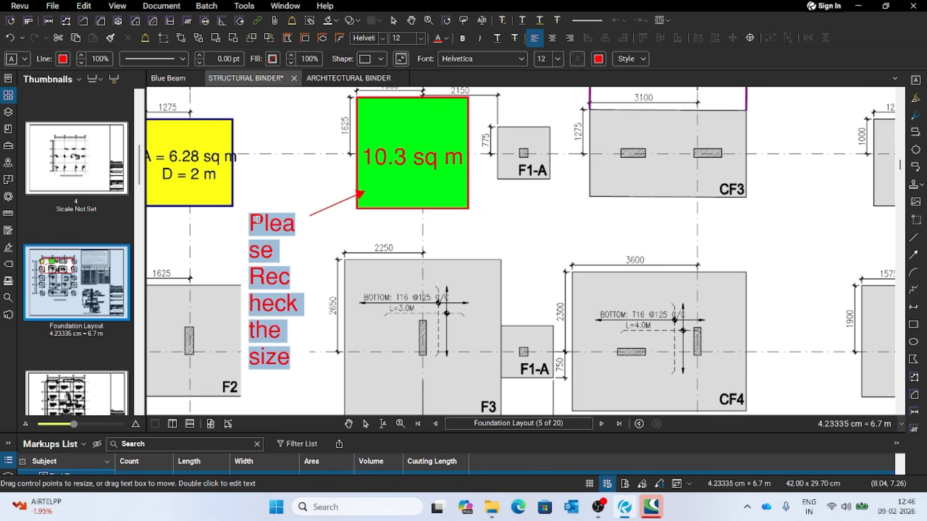
click(558, 59)
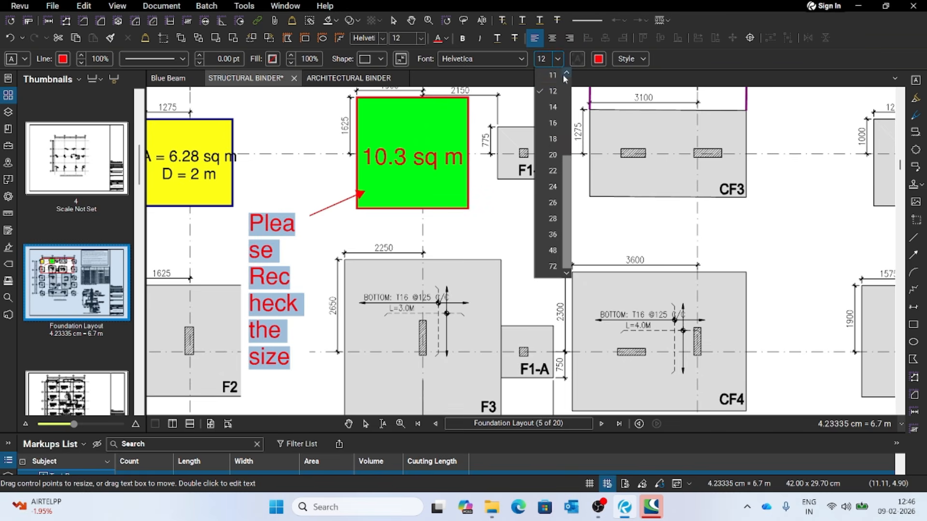
scroll(560, 77, up, 2)
click(552, 91)
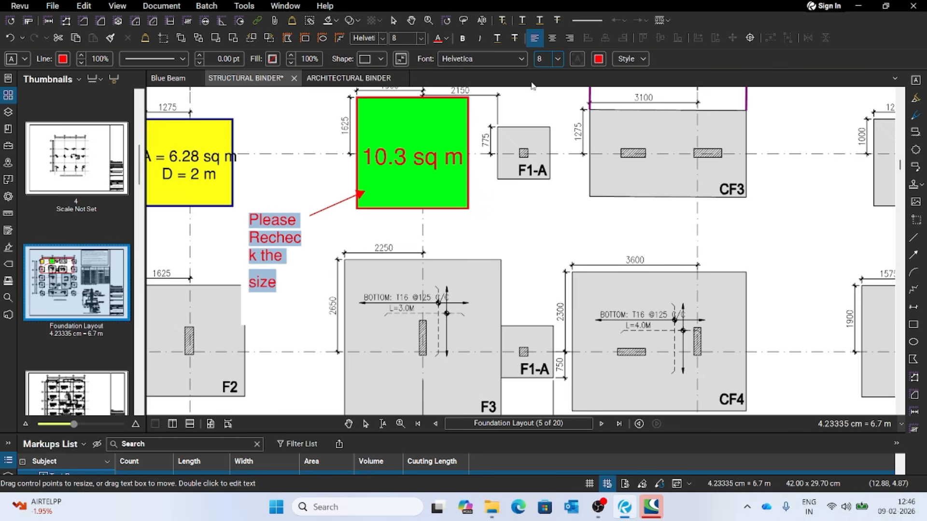
click(559, 61)
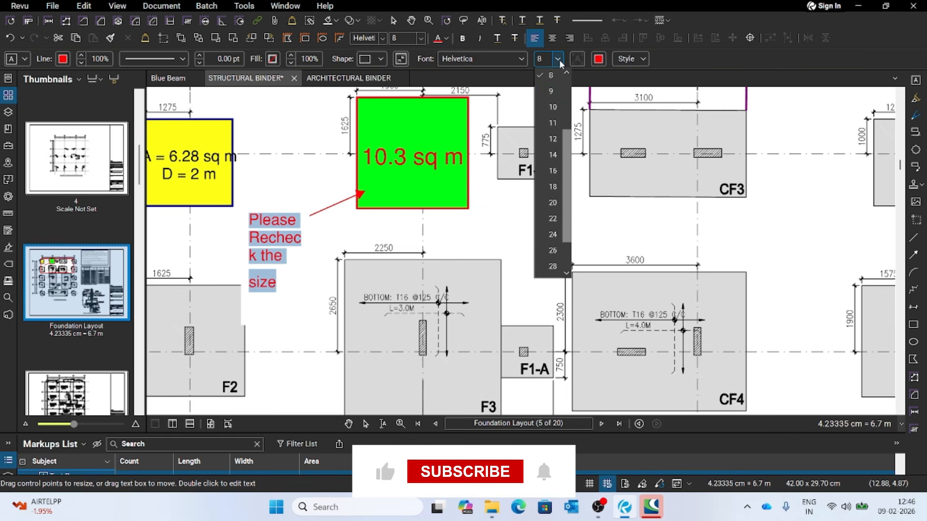
click(550, 91)
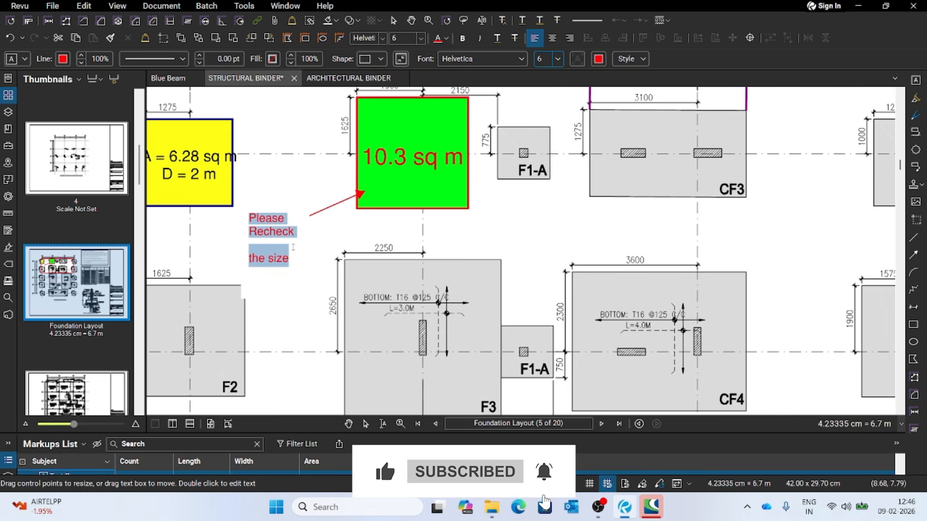
click(337, 241)
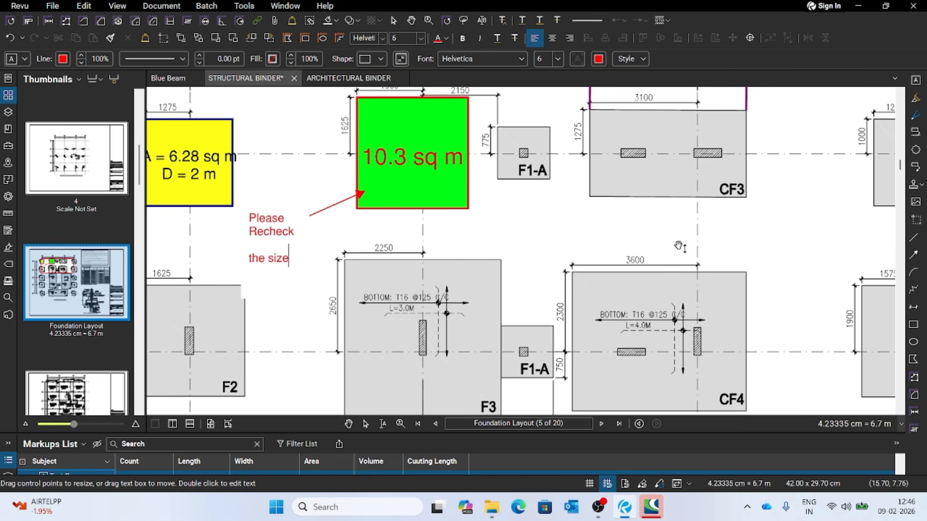
- Add a callout pointing at the CF3 footing, with its text below the footing reading "Design CF3 as isolated"
click(914, 167)
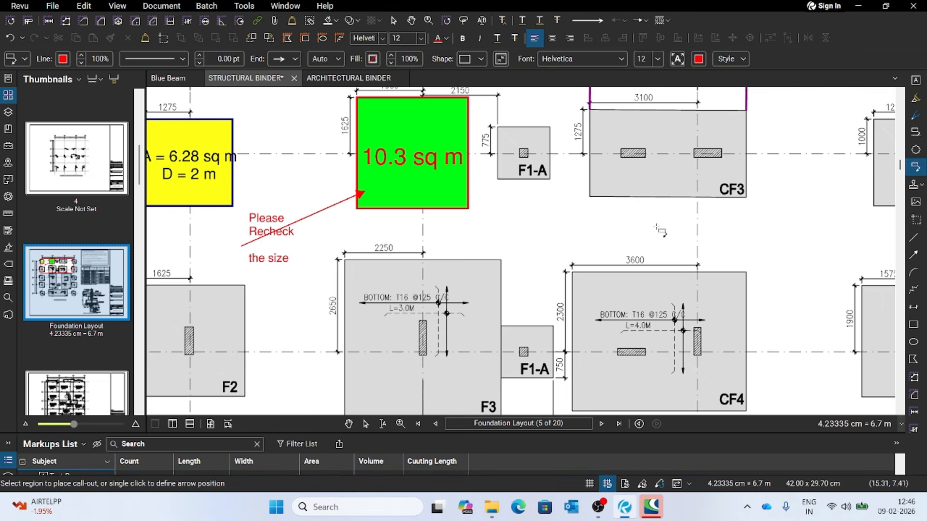
click(651, 179)
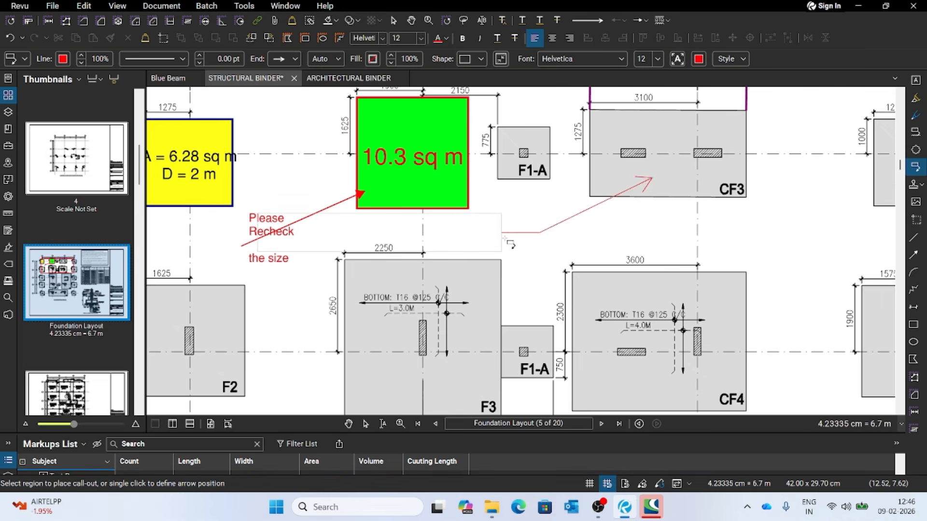
click(609, 227)
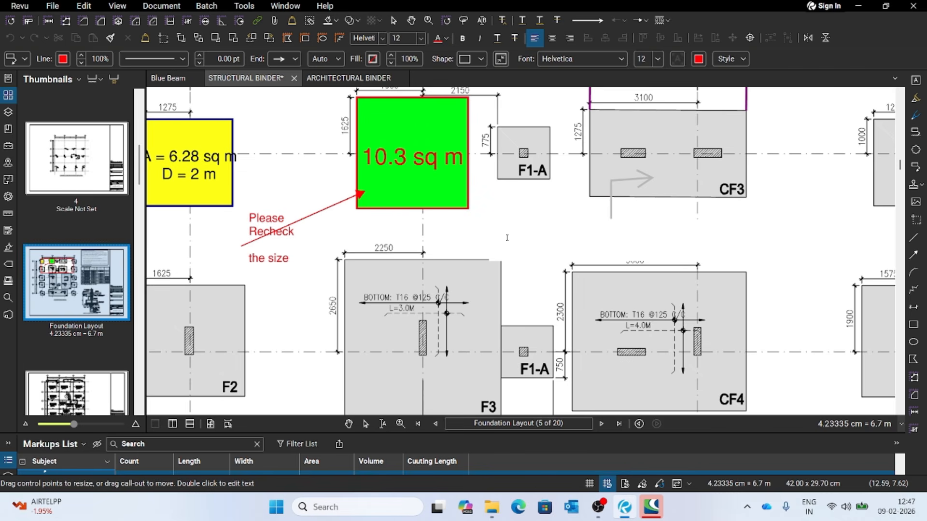
text(Desi)
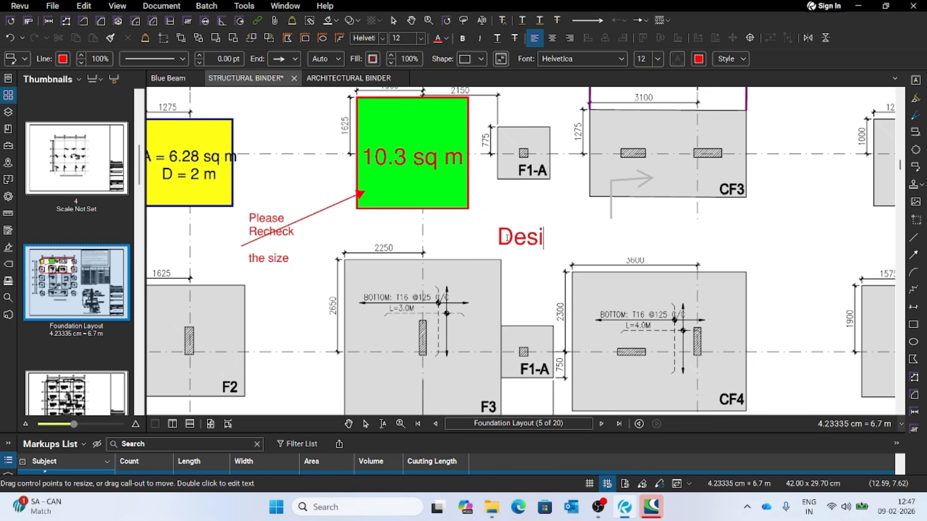
text(gn C)
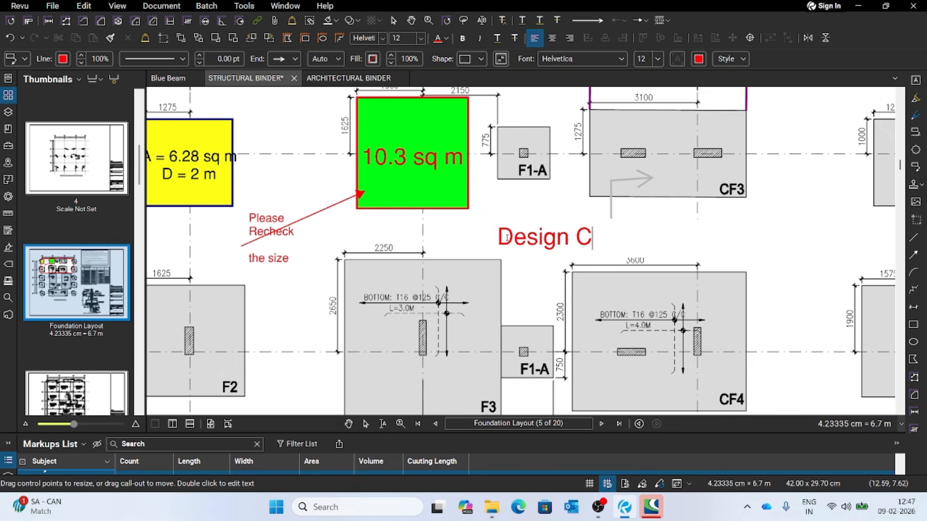
text(F3 as )
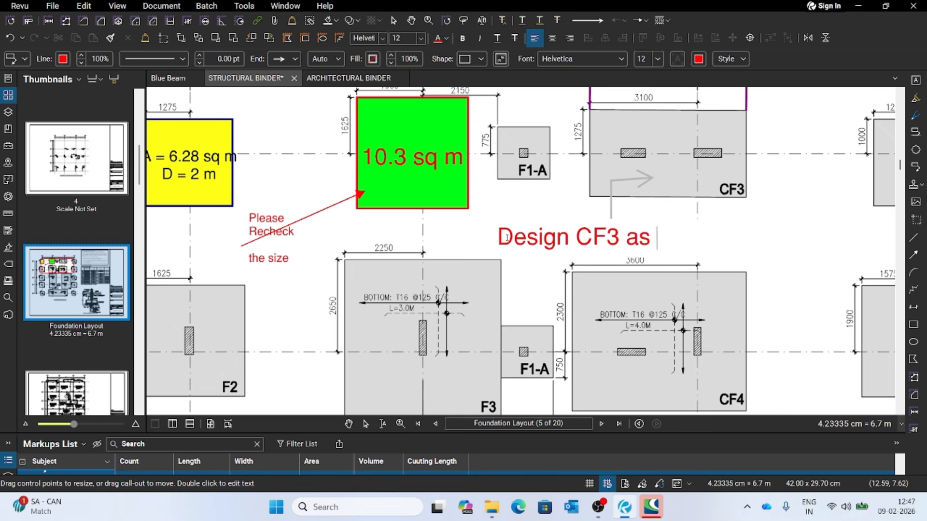
text(isolated)
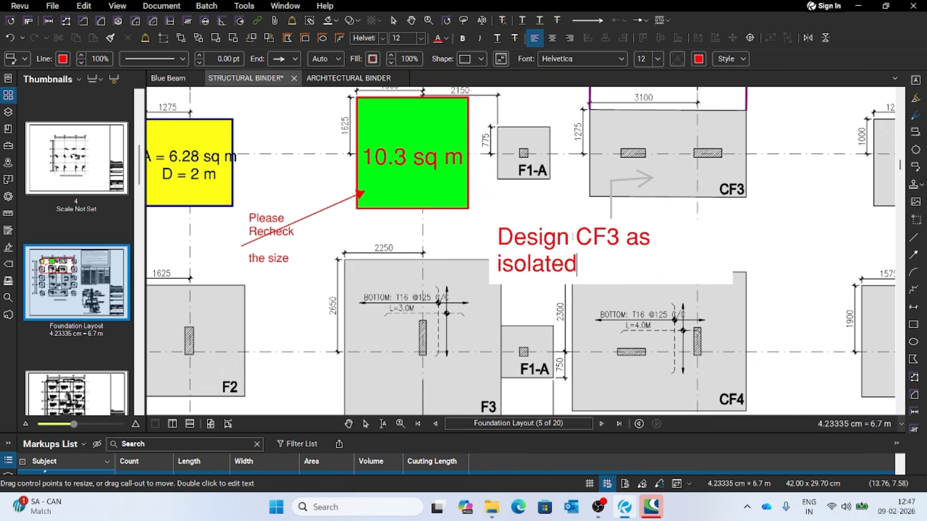
click(761, 241)
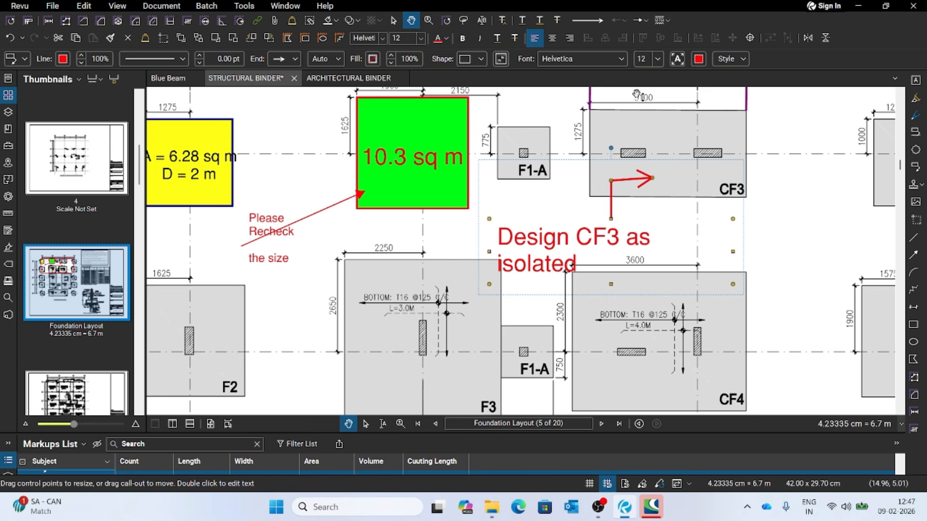
- Reduce the font size of the "Design CF3 as isolated" callout to 8 and deselect it
click(657, 58)
scroll(670, 145, up, 3)
click(654, 122)
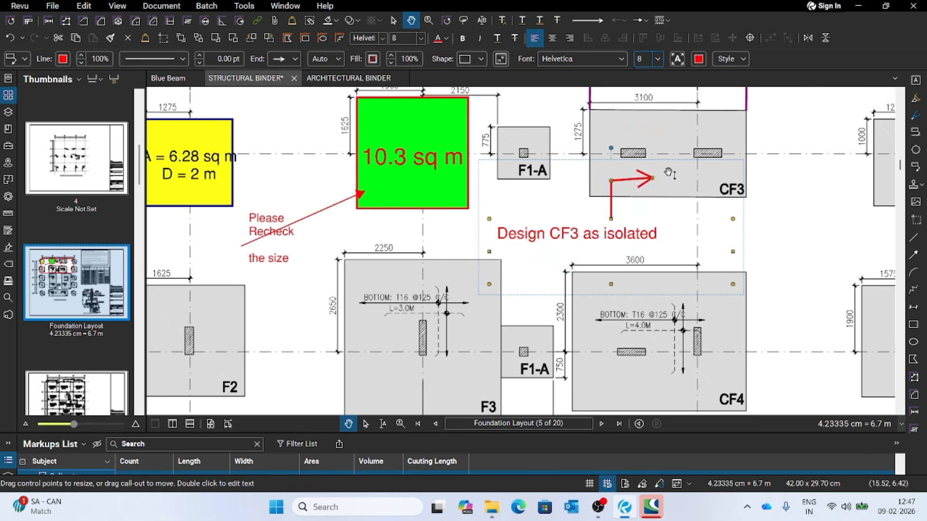
click(488, 292)
click(552, 243)
click(784, 231)
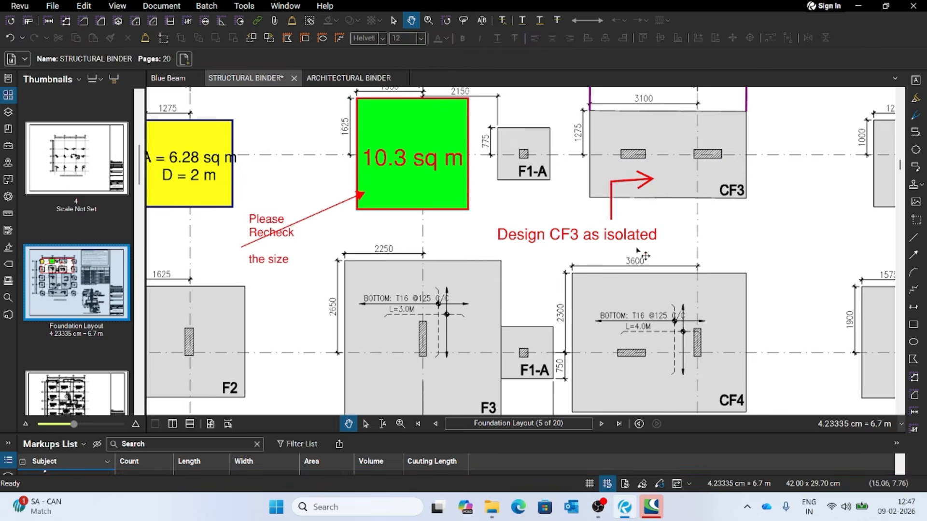
- Examine the annotated footings across the foundation layout and the Schedule of Footing beside it
scroll(509, 253, down, 3)
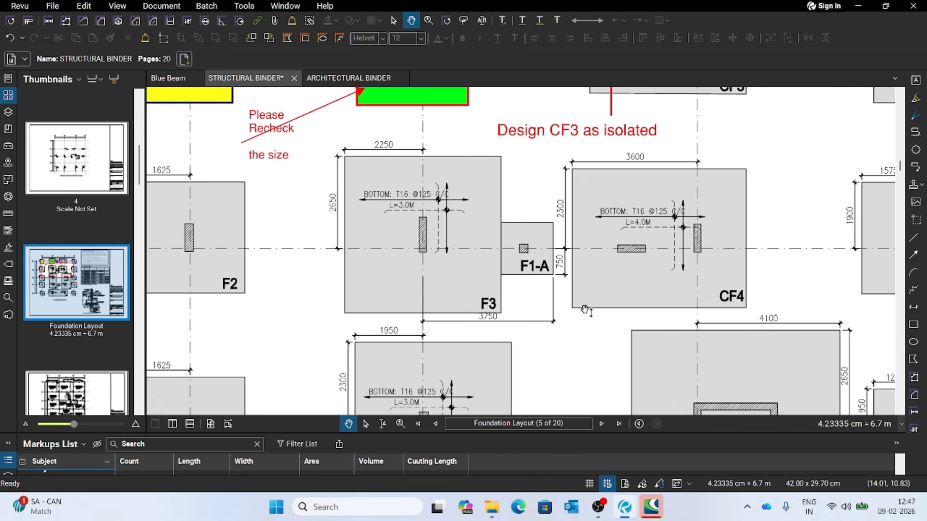
scroll(555, 312, down, 2)
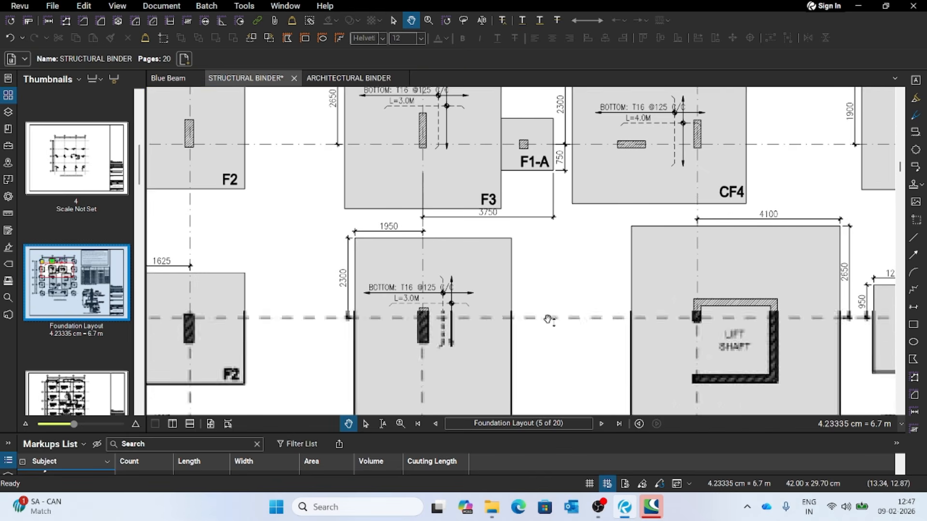
key(z)
scroll(548, 321, down, 5)
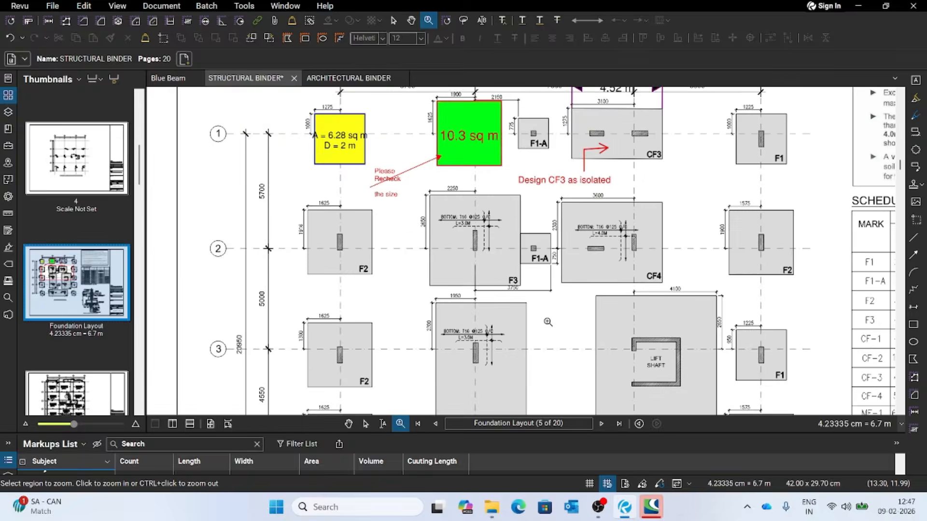
scroll(601, 231, up, 1)
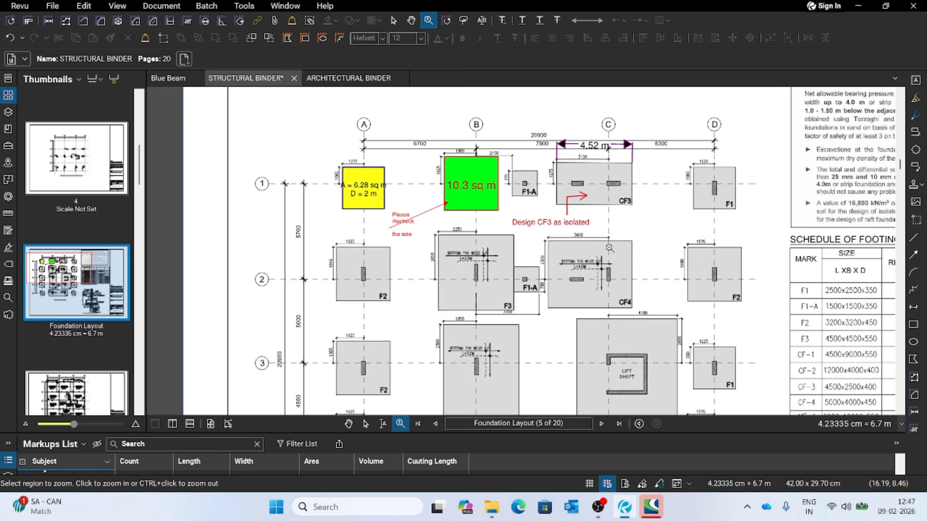
scroll(647, 232, up, 1)
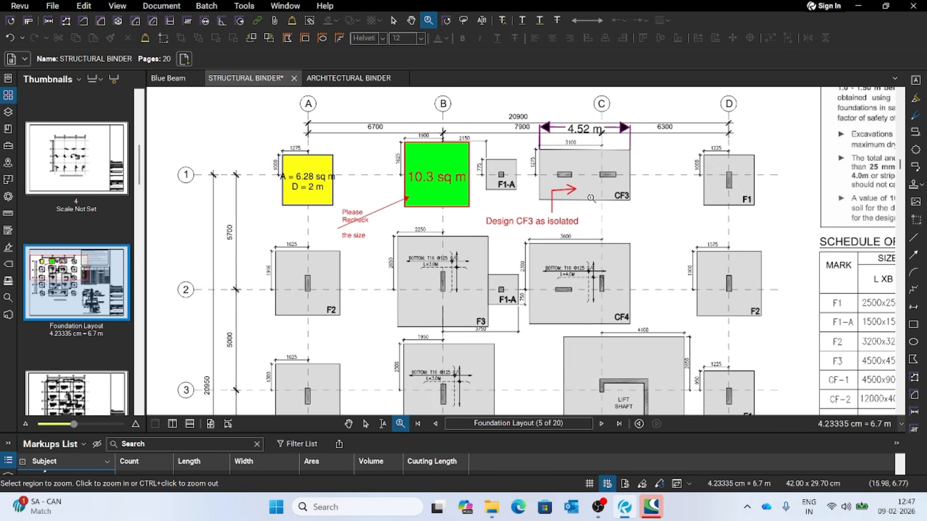
scroll(323, 225, down, 1)
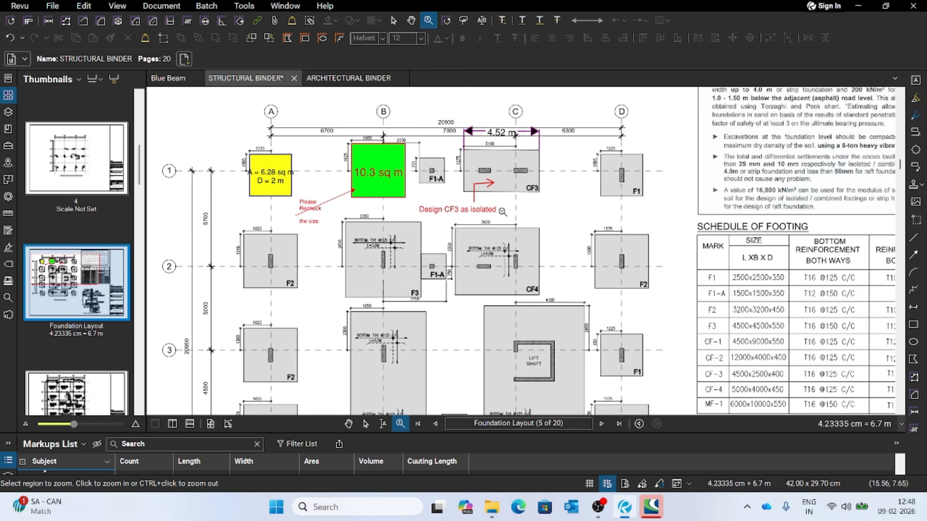
scroll(506, 220, down, 2)
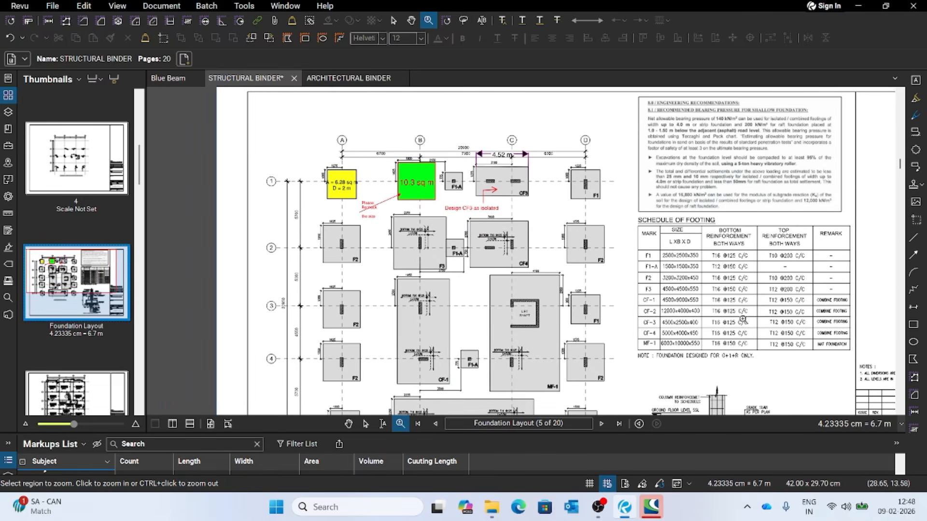
scroll(744, 343, up, 3)
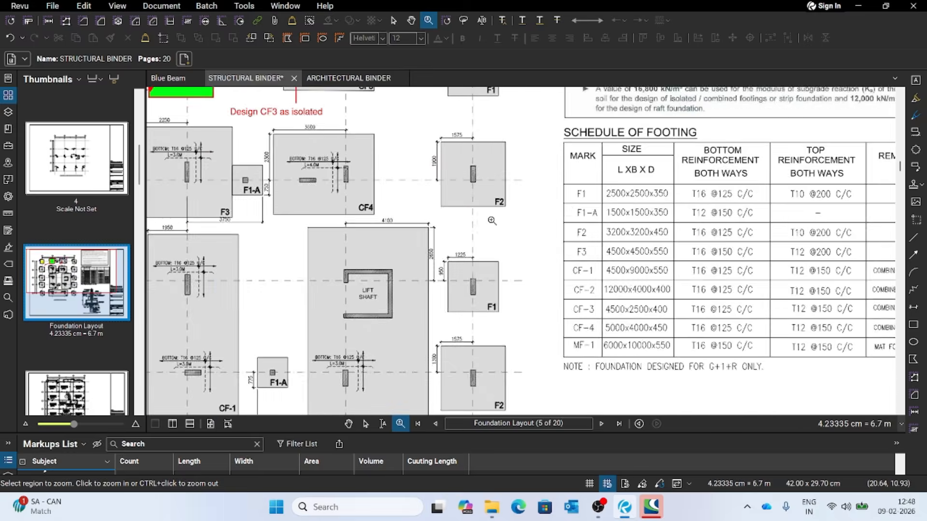
scroll(515, 241, down, 3)
scroll(713, 353, up, 1)
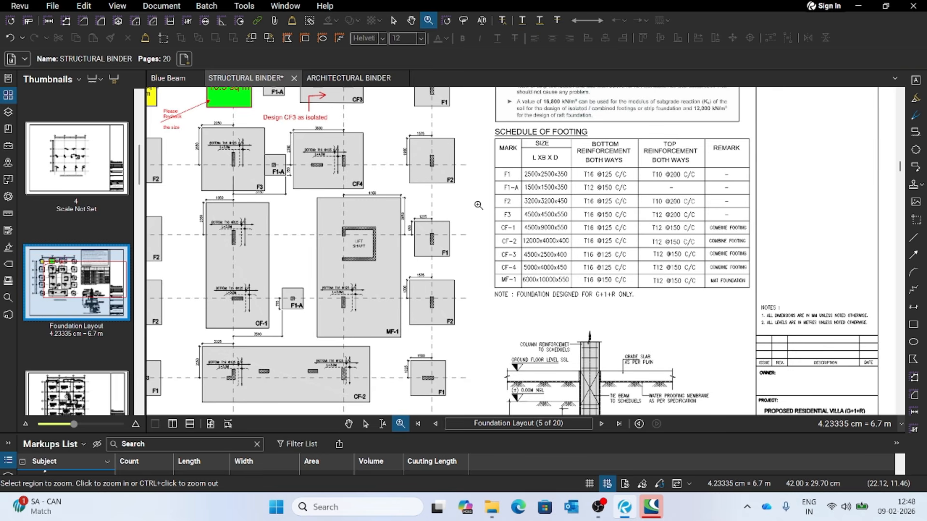
click(348, 423)
mouse_move(442, 257)
mouse_down()
mouse_move(533, 381)
mouse_move(549, 351)
mouse_move(496, 301)
mouse_move(392, 231)
mouse_up()
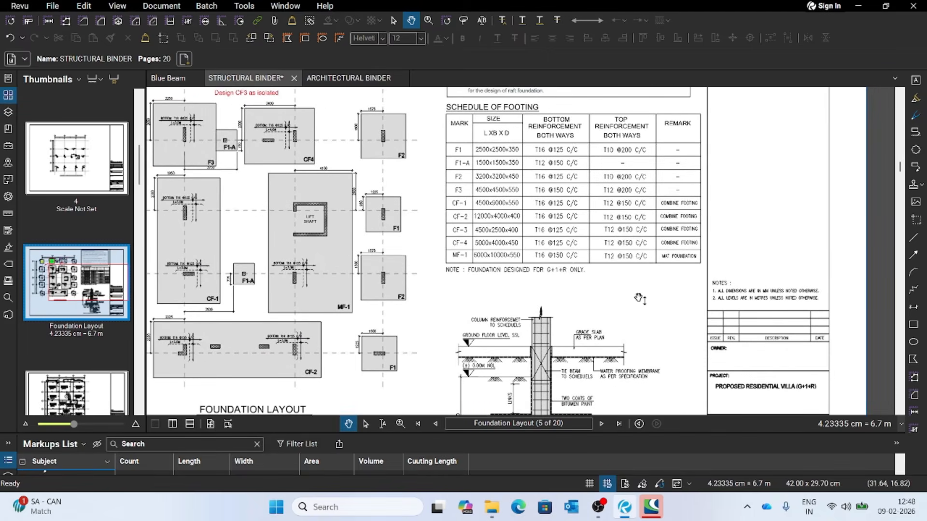
drag(450, 293, 614, 408)
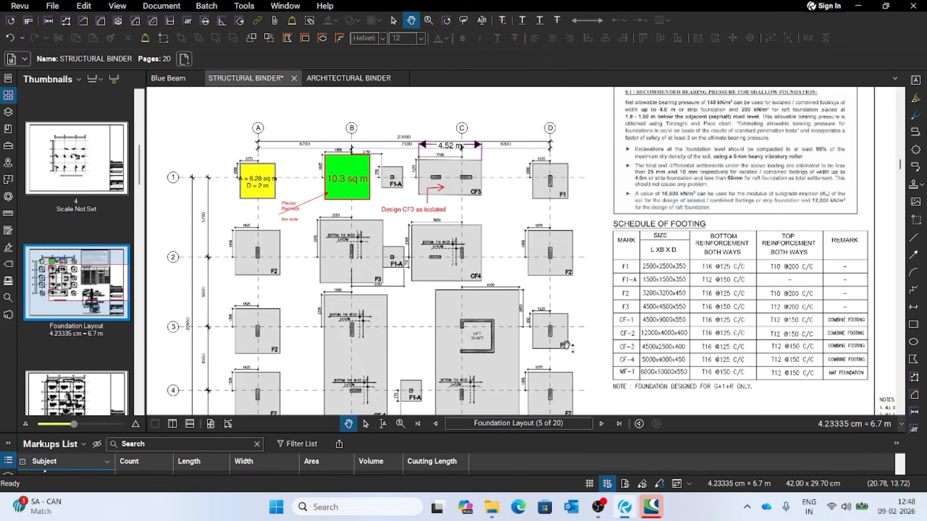
drag(599, 304, 543, 289)
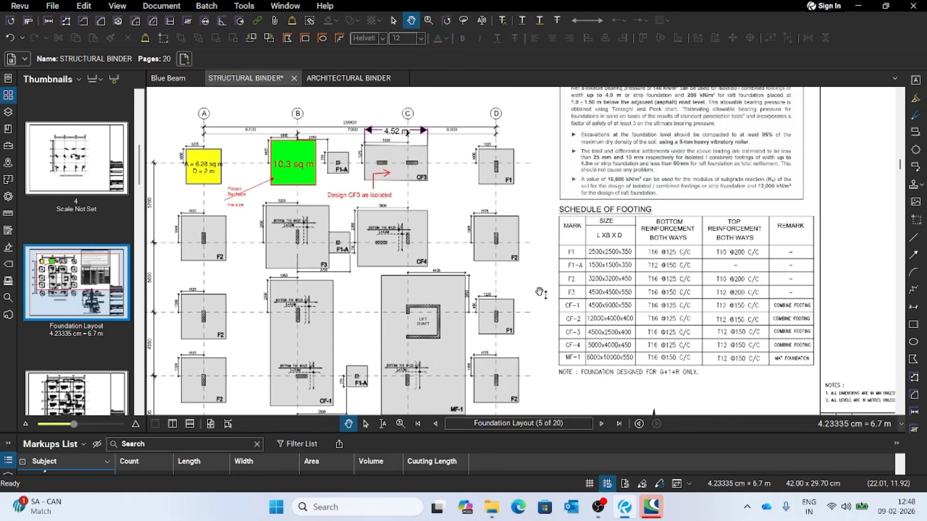
- Place the Approved stamp in the blank area just below the Schedule of Footing on the foundation layout
click(916, 191)
click(915, 191)
click(921, 190)
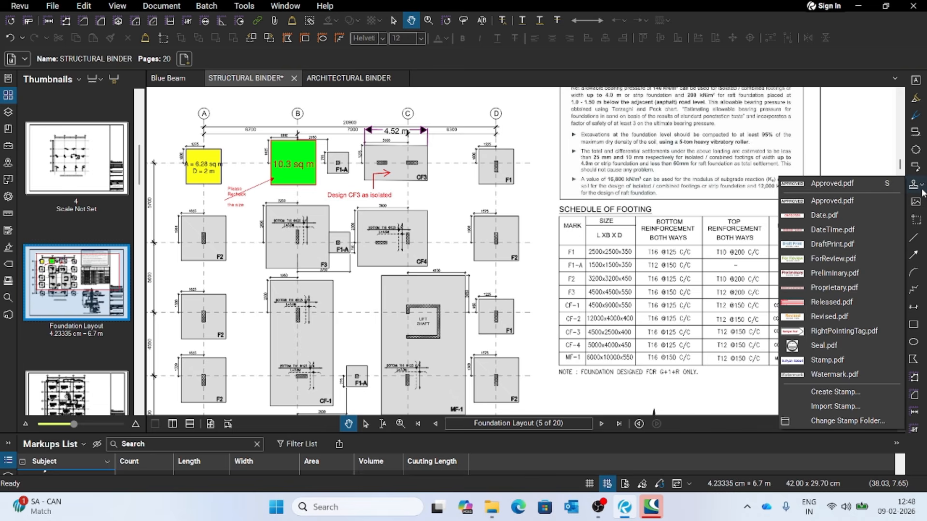
click(822, 186)
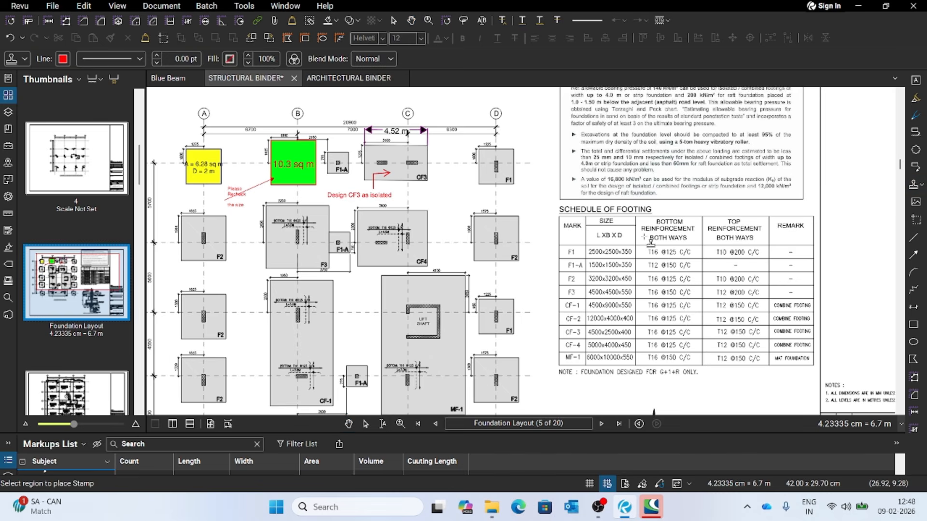
drag(688, 381, 798, 397)
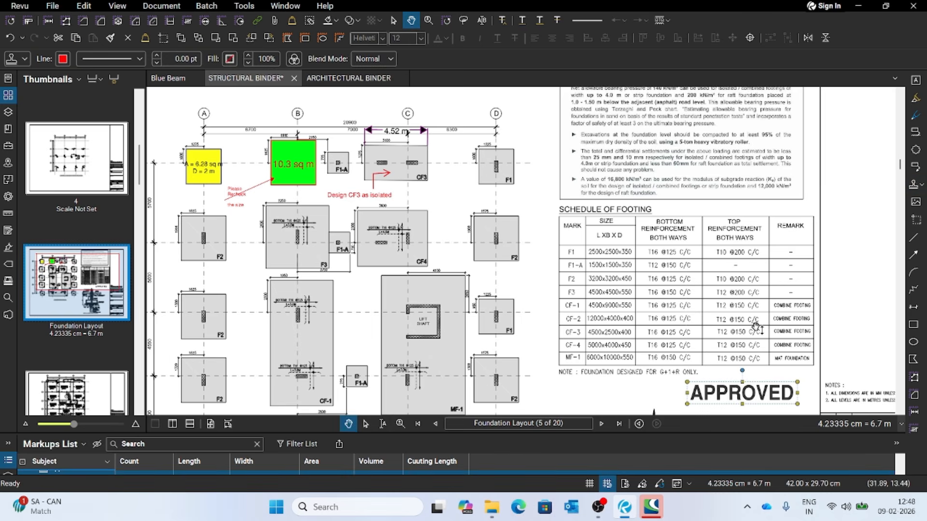
- Place the ForReview stamp on page 4, in the blank area beside the "Column Layout Roof to Top Roof Level" title
scroll(729, 358, down, 3)
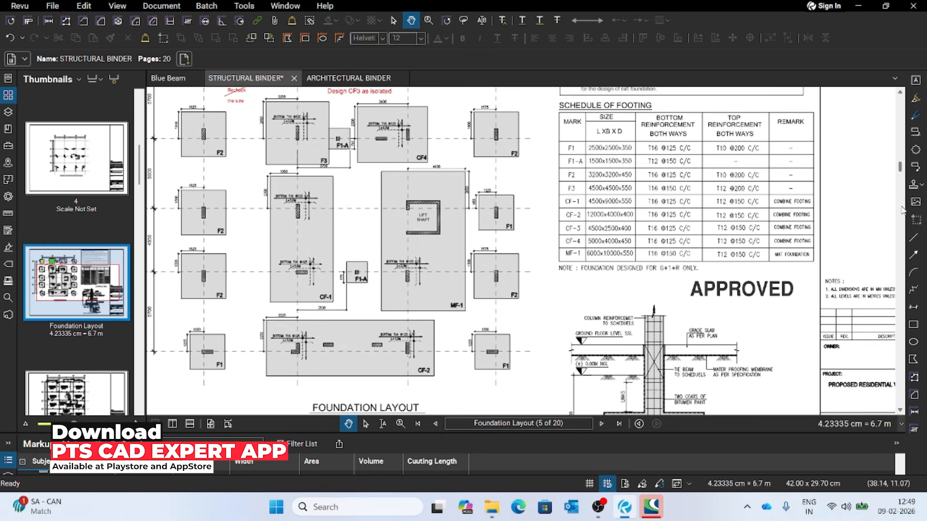
click(920, 185)
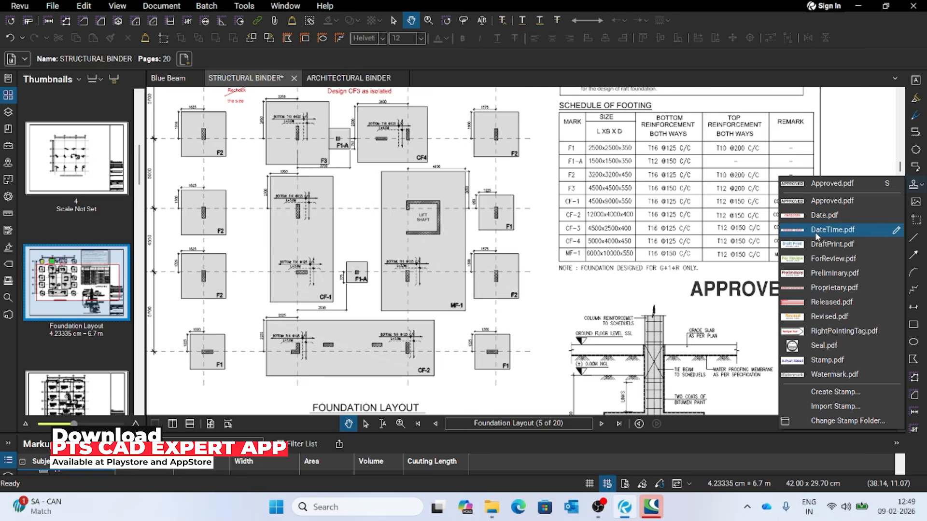
click(829, 264)
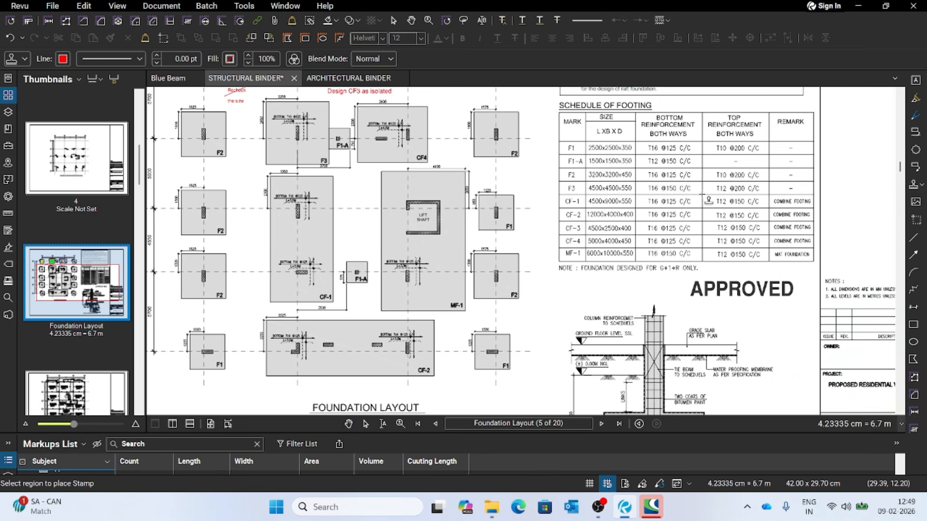
scroll(654, 246, up, 15)
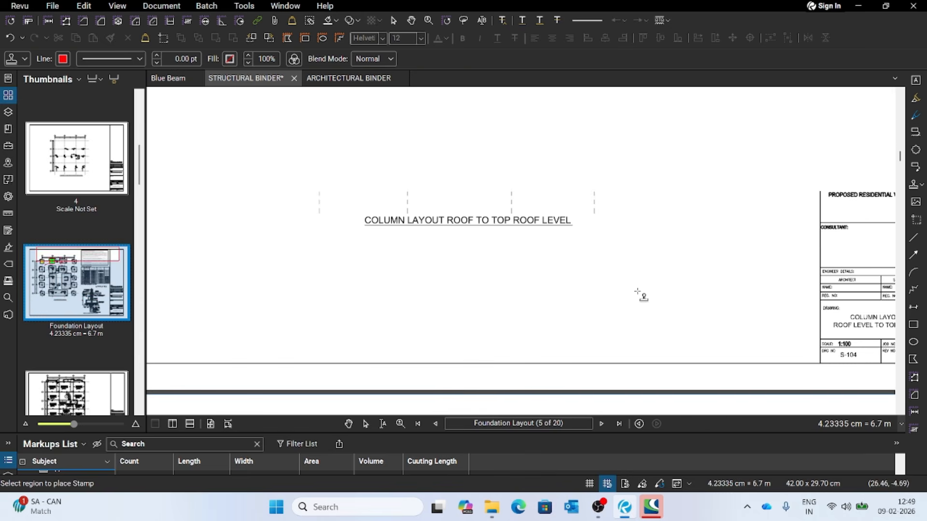
drag(621, 232, 787, 253)
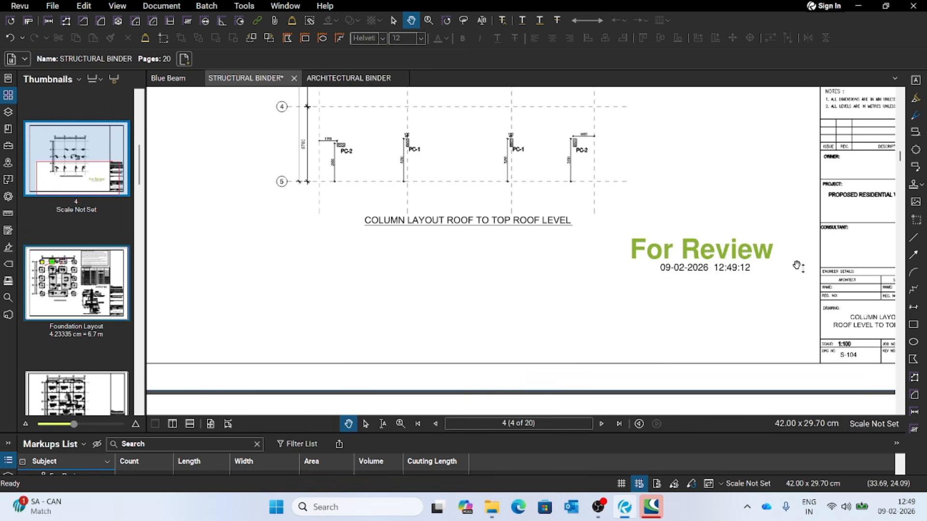
- Look through the neighbouring sheets, from the first-floor-to-roof column layout on page 3 to the tie beam layout on page 6
scroll(714, 255, up, 15)
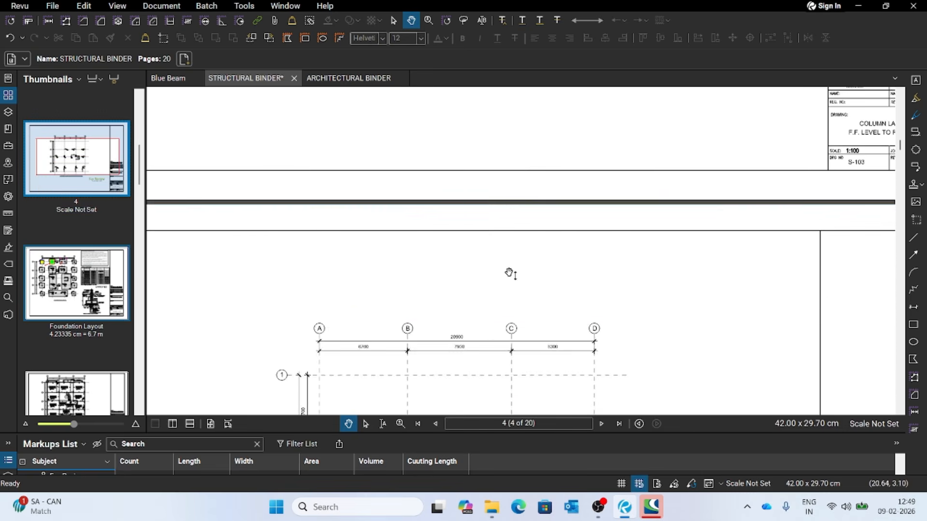
scroll(675, 268, up, 4)
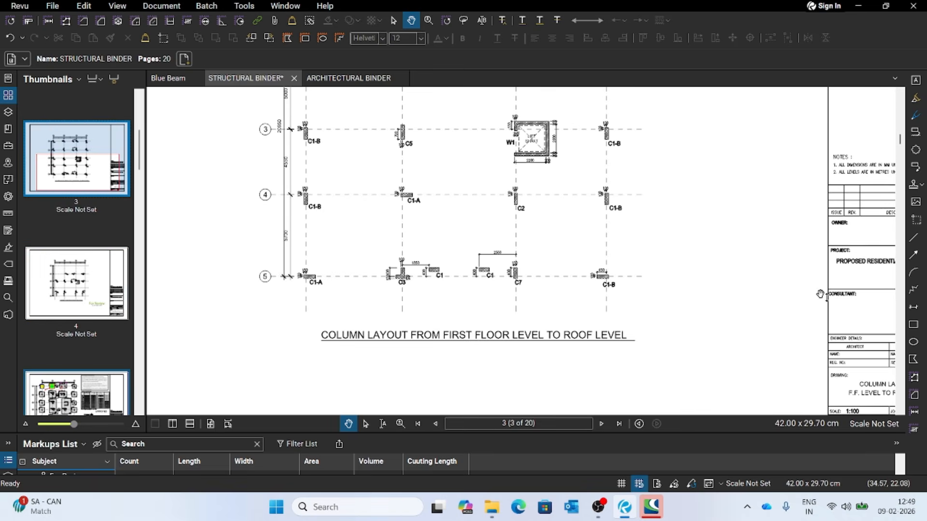
scroll(666, 289, up, 1)
scroll(675, 292, down, 13)
scroll(547, 285, down, 15)
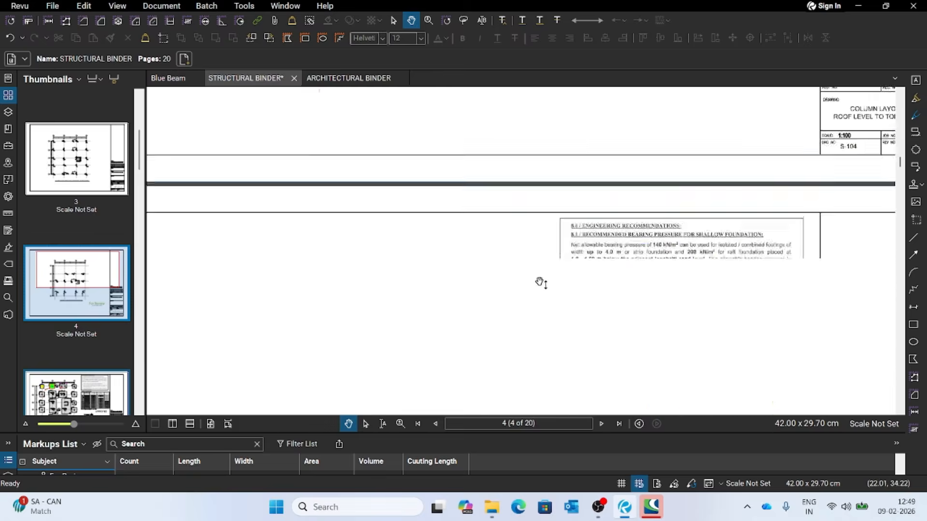
scroll(540, 284, down, 5)
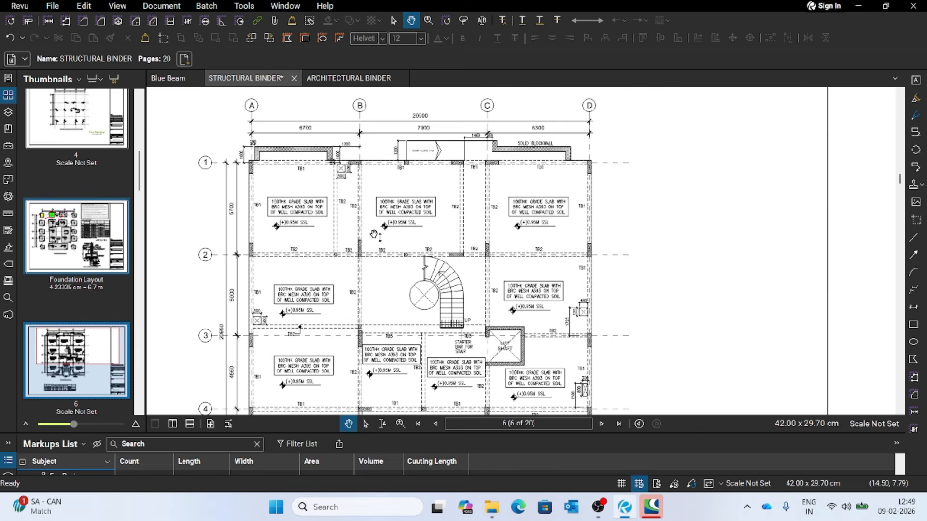
scroll(573, 217, down, 10)
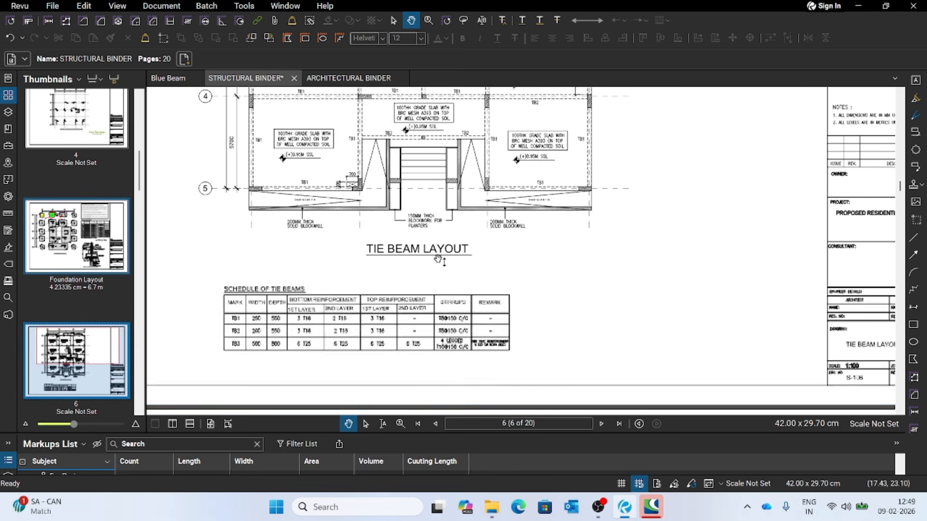
- Draw a rectangular revision cloud around the beam and columns beside grid intersection C-1 on the page 7 first floor framing layout
scroll(571, 268, down, 3)
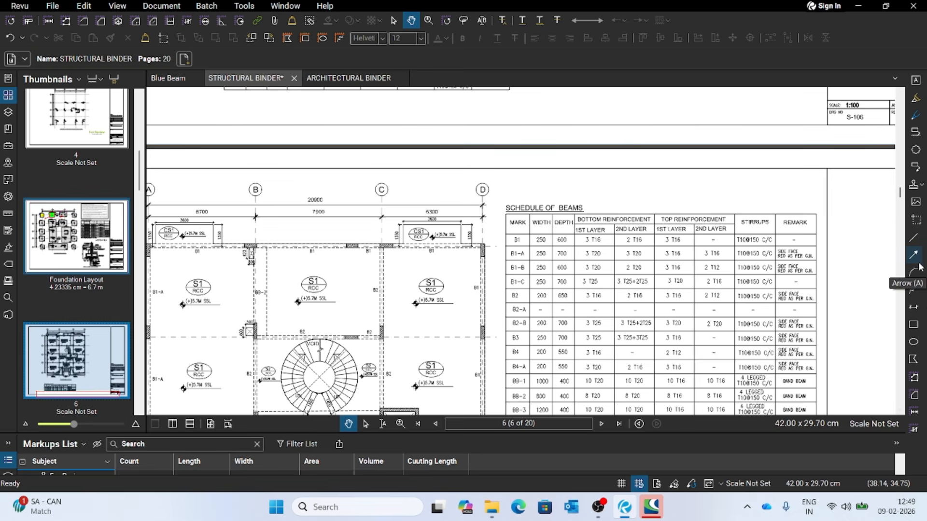
click(916, 149)
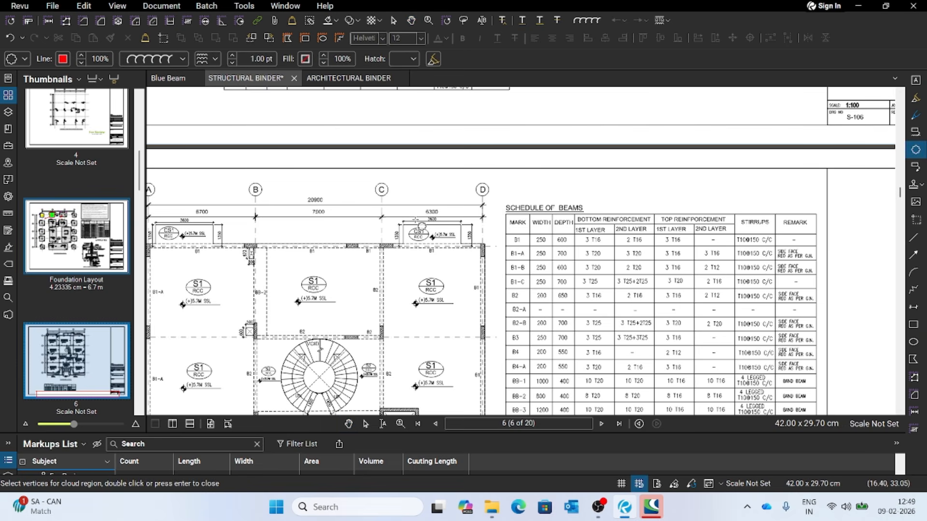
drag(340, 259, 401, 232)
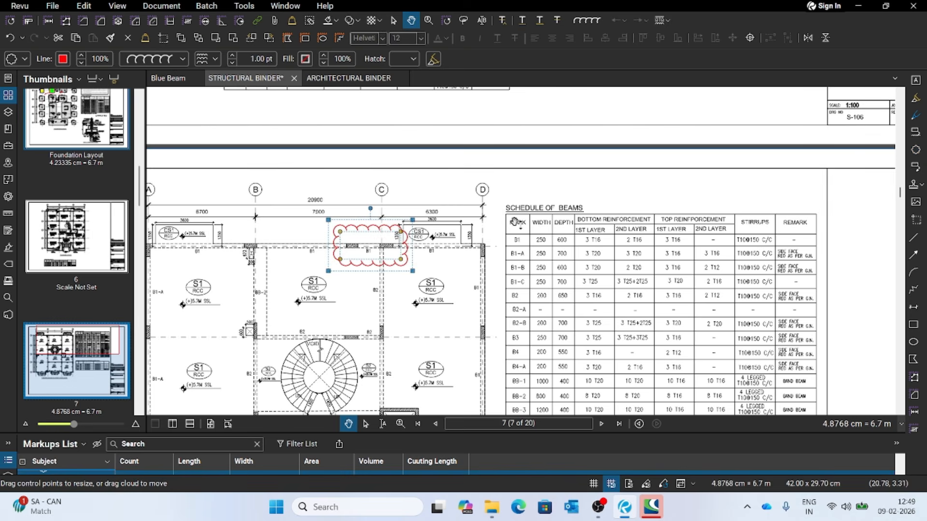
click(432, 275)
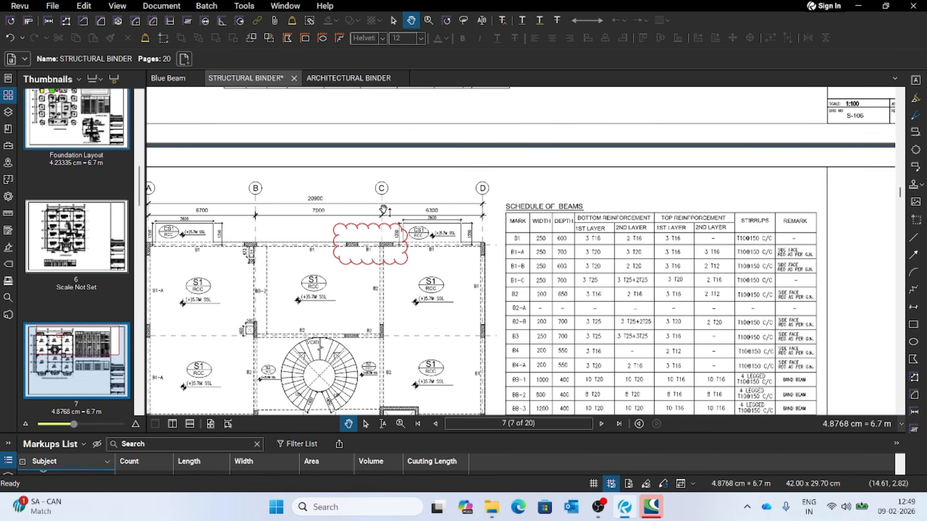
- Draw a second rectangular revision cloud around the small opening at grid intersection A-3 of the first floor framing layout
scroll(524, 232, down, 2)
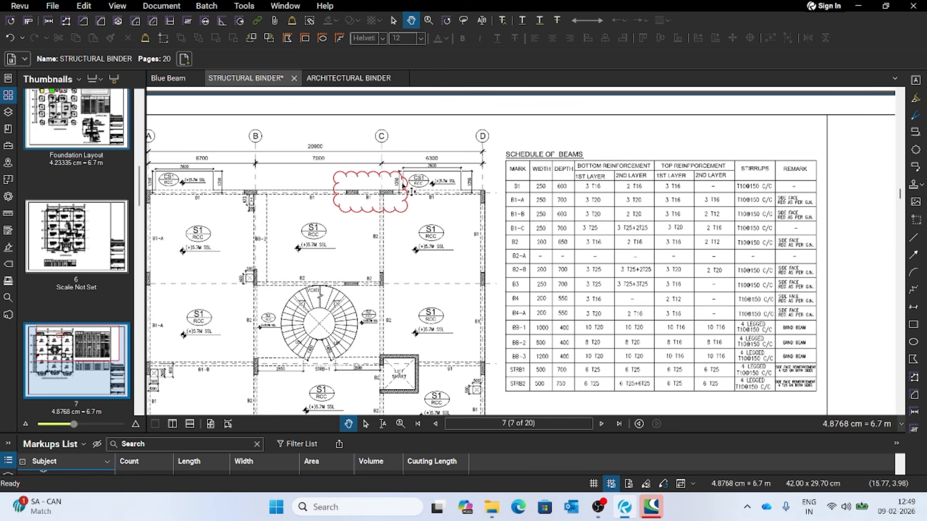
mouse_move(425, 250)
mouse_down()
mouse_move(584, 260)
mouse_move(600, 221)
mouse_move(594, 214)
mouse_up()
drag(600, 304, 558, 268)
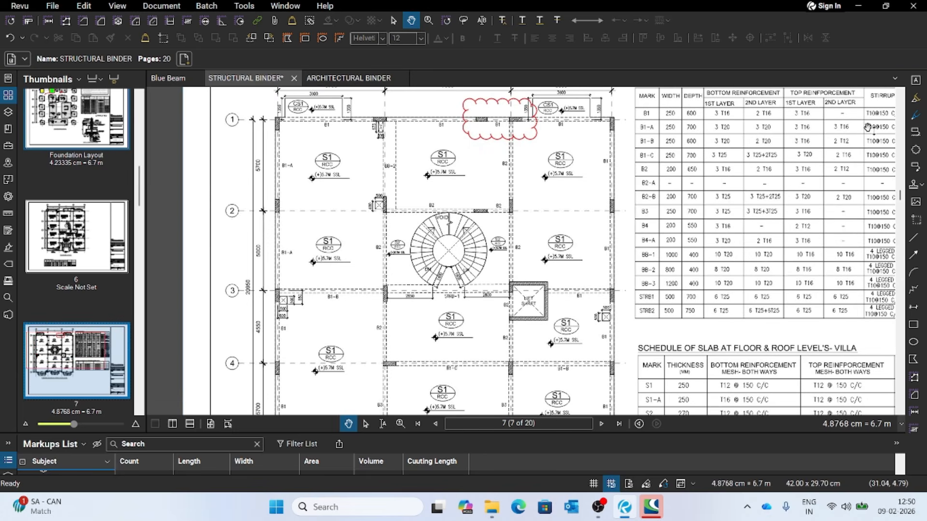
click(915, 150)
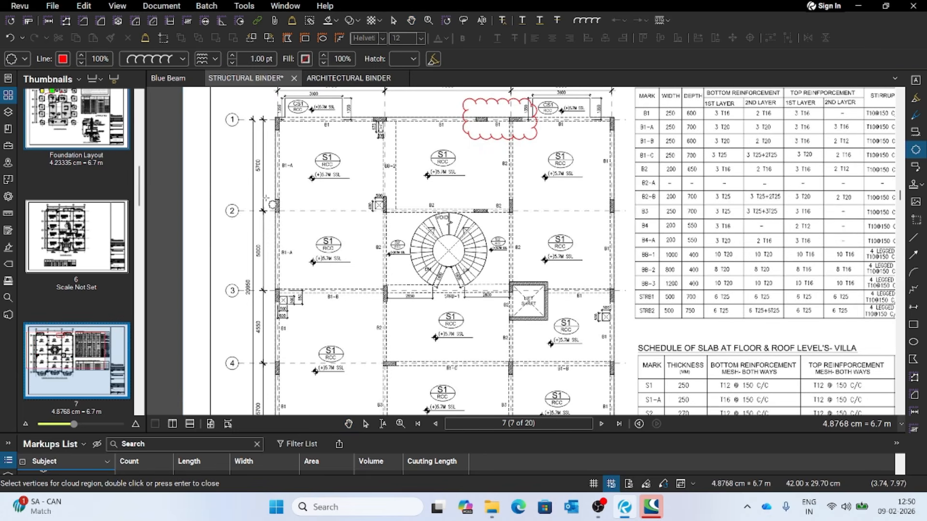
drag(265, 281, 337, 326)
click(375, 308)
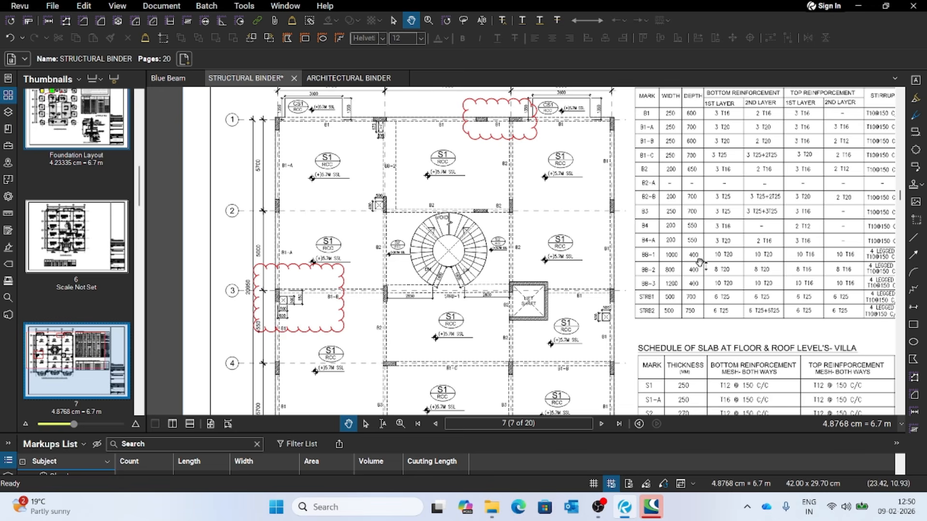
scroll(666, 276, down, 4)
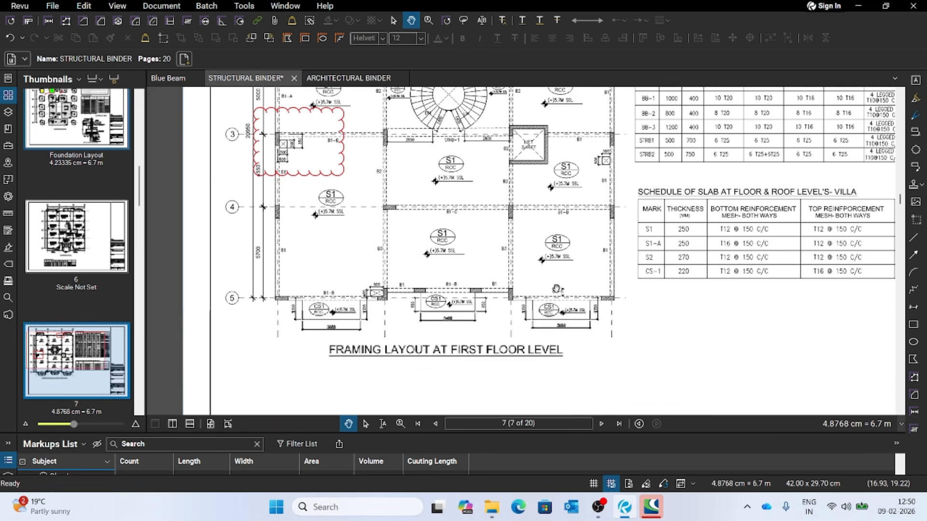
scroll(680, 307, up, 6)
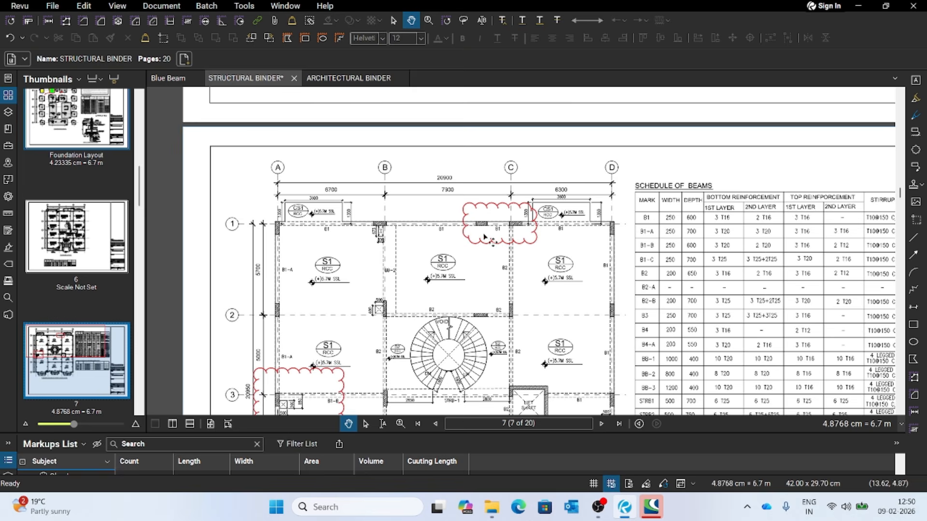
scroll(501, 243, down, 1)
scroll(472, 245, down, 2)
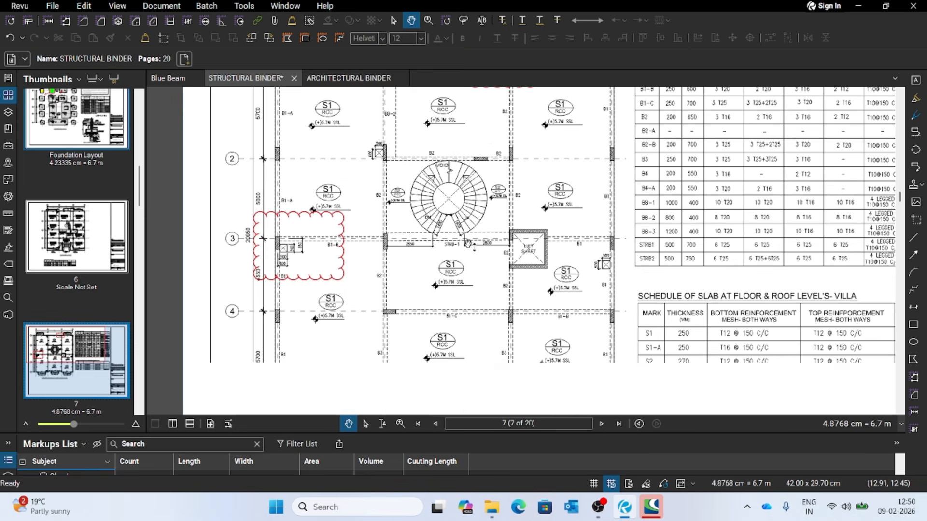